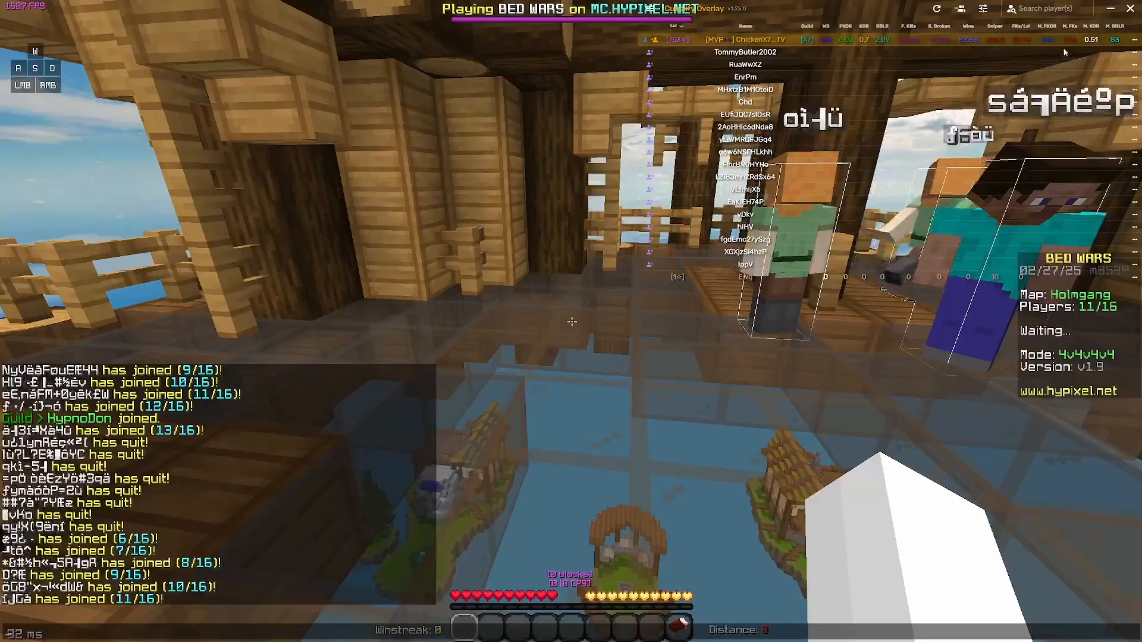
key(Escape)
key(Tab)
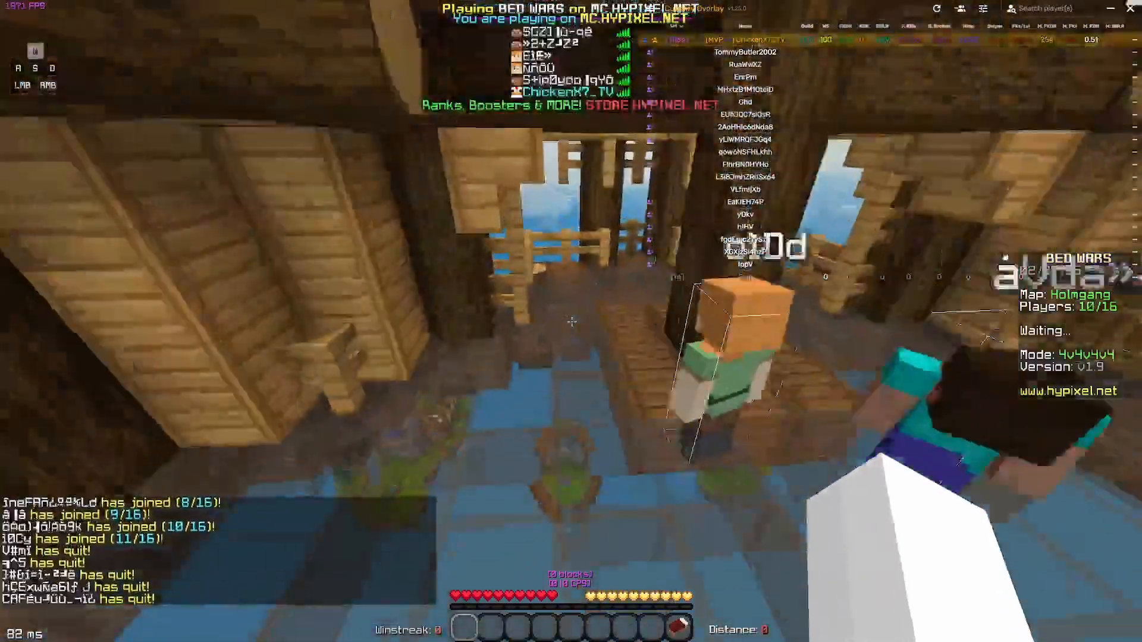
key(t)
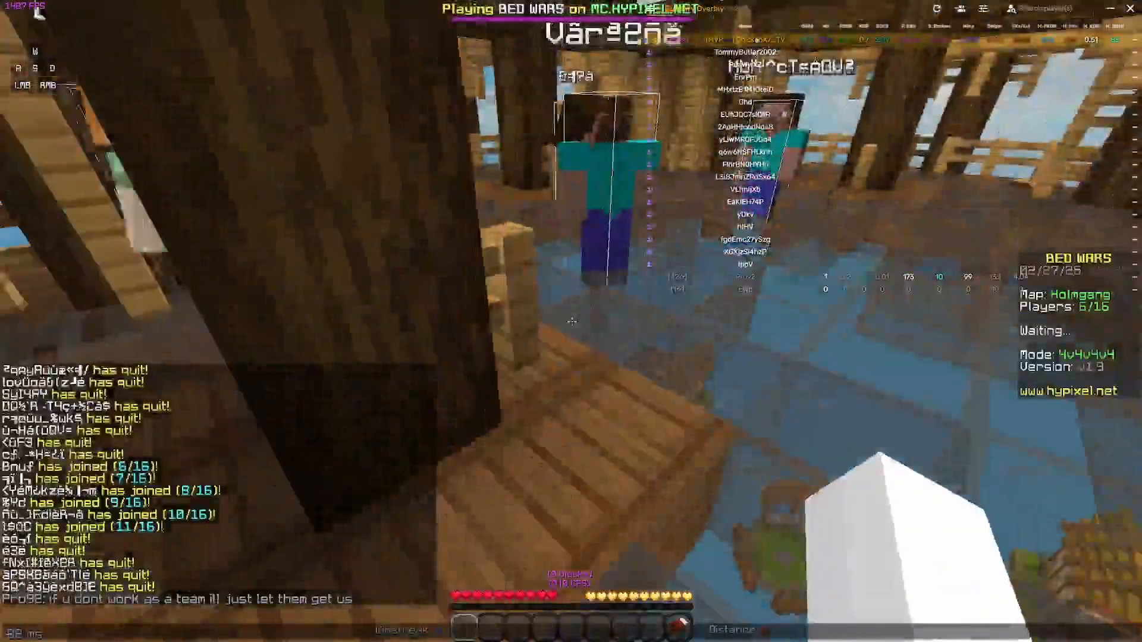
key(Escape)
key(w)
key(a)
click(571, 322)
key(w)
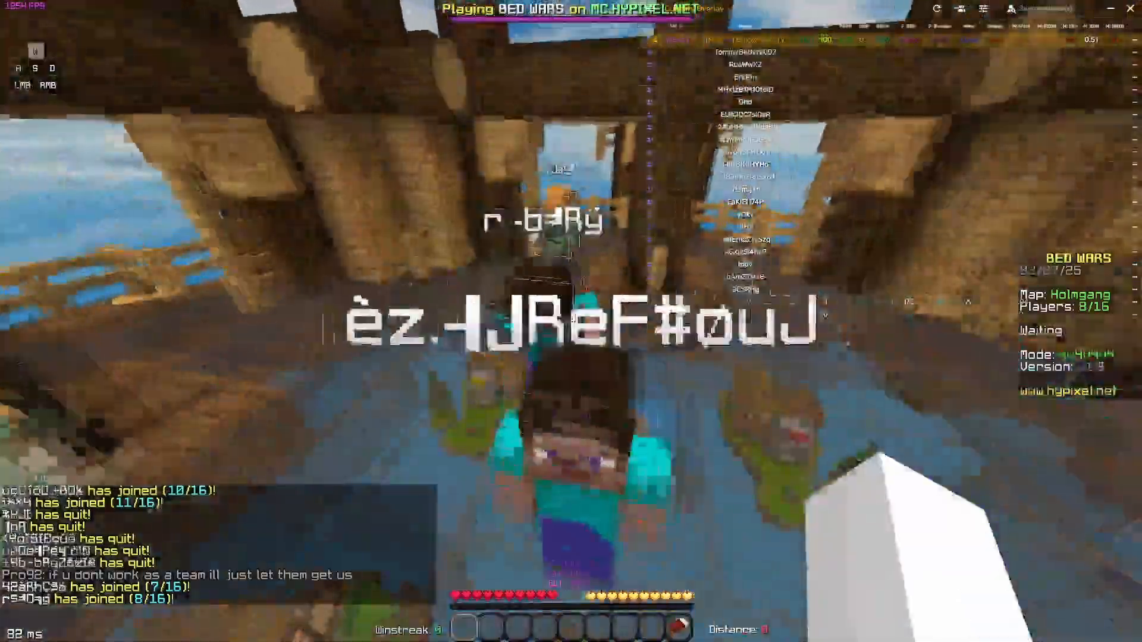
click(571, 321)
click(571, 321)
click(571, 322)
key(w)
click(571, 321)
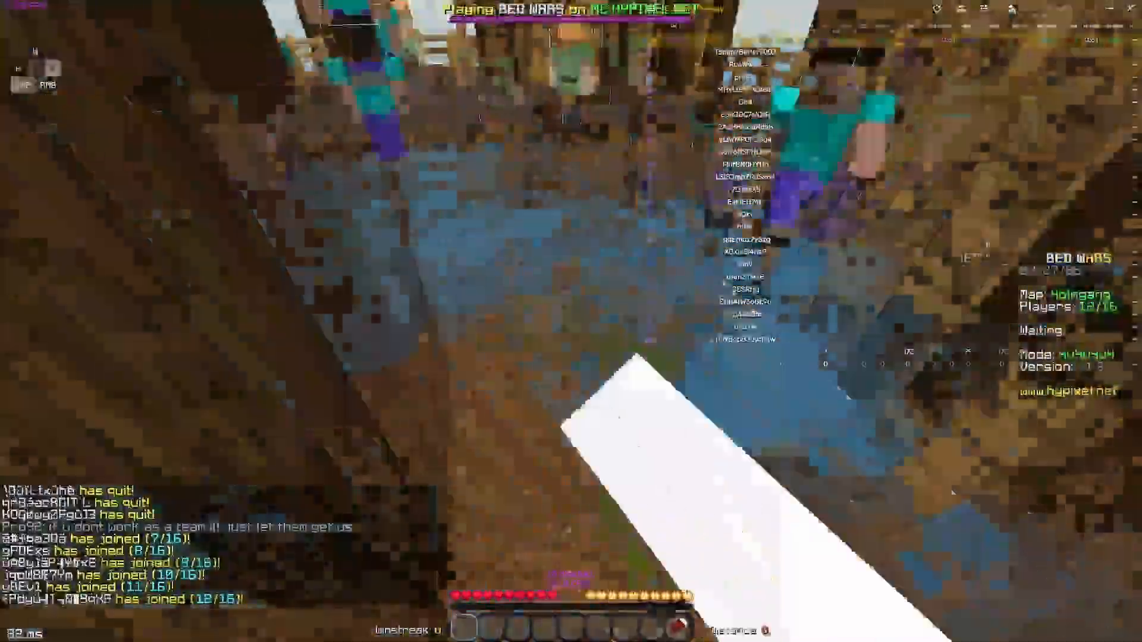
click(571, 321)
click(571, 322)
click(571, 321)
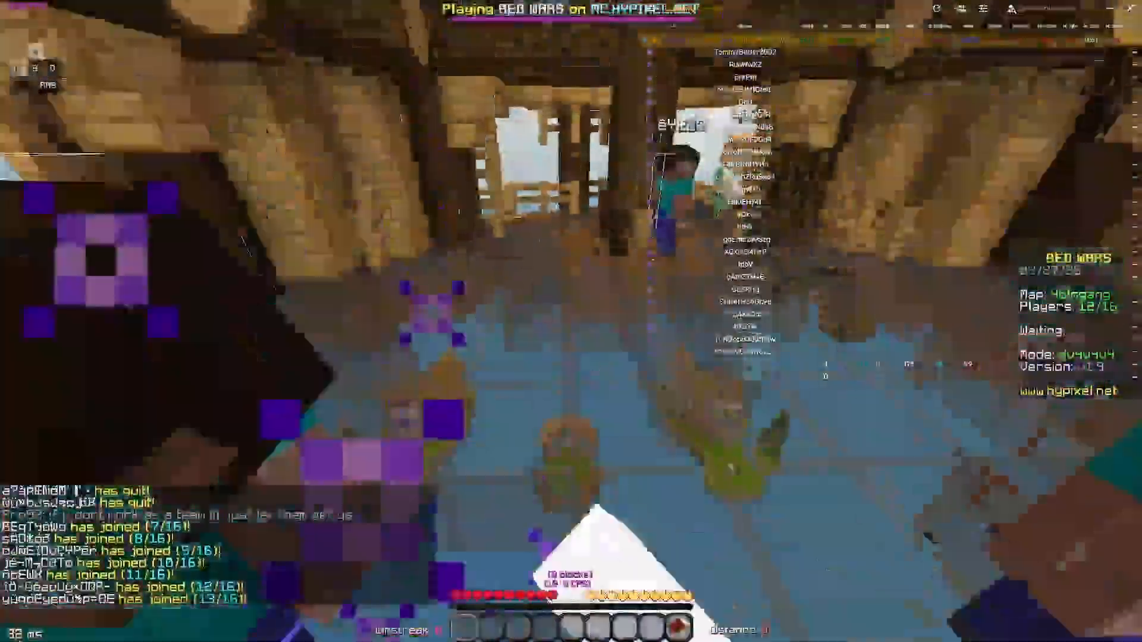
click(571, 321)
key(a)
key(s)
click(571, 321)
key(w)
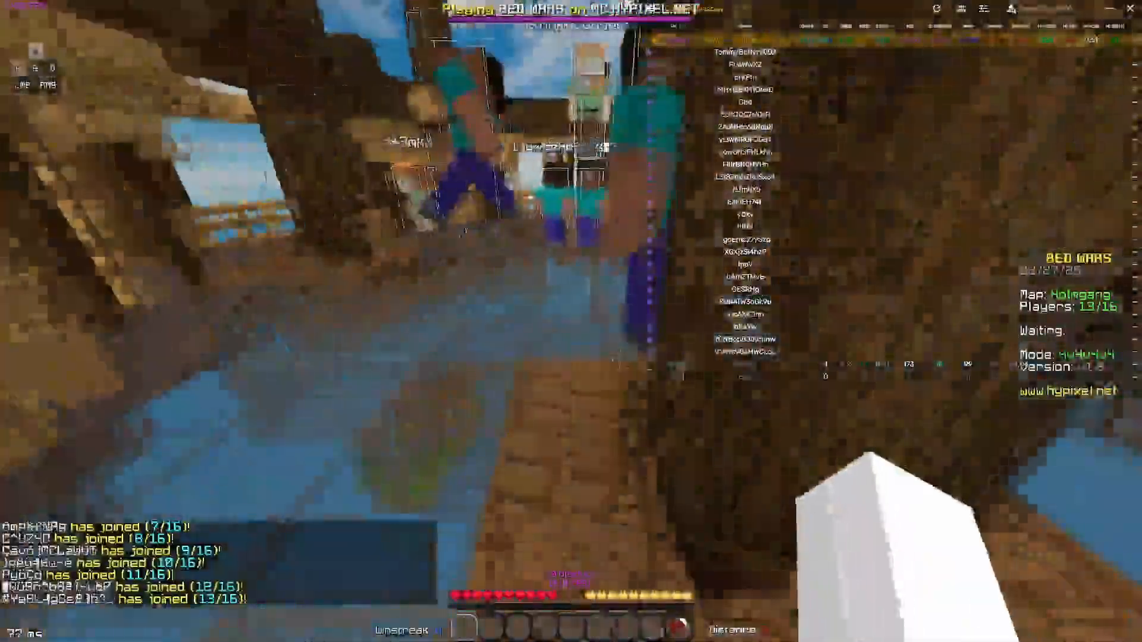
click(571, 321)
click(571, 322)
key(w)
click(571, 322)
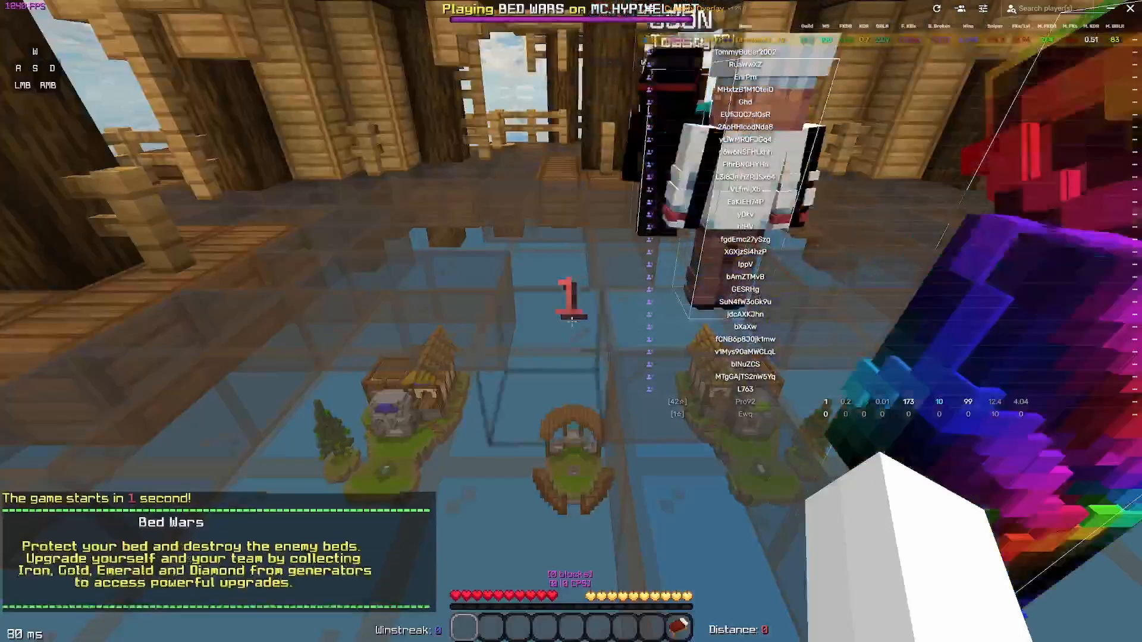
List the players in the Bed Wars match to compare them with the stats overlay
key(Tab)
key(s)
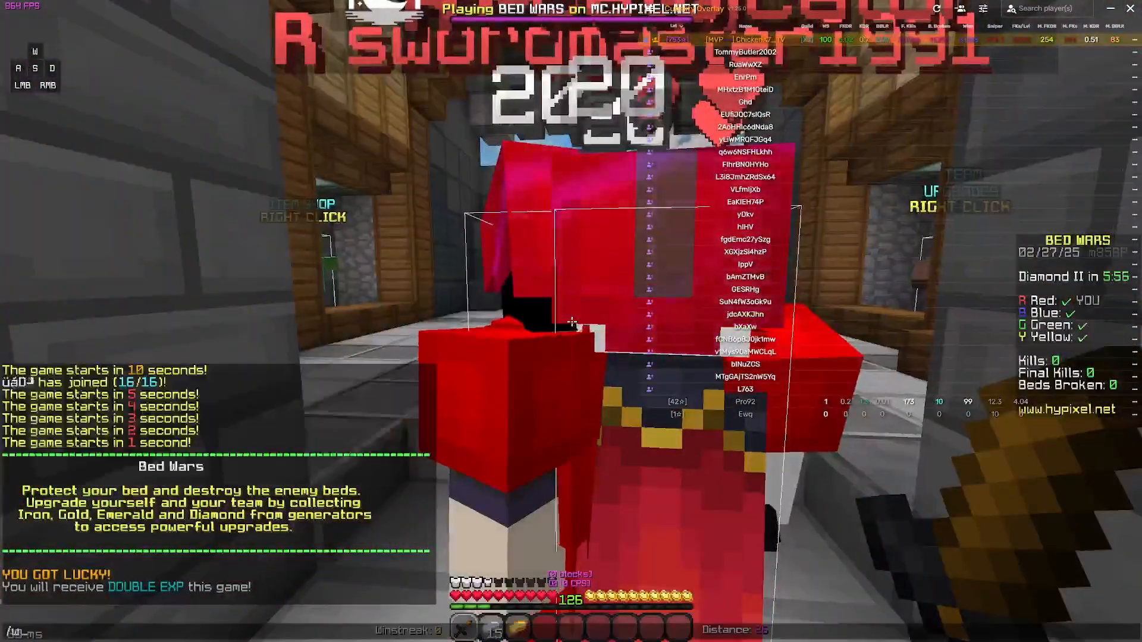
key(w)
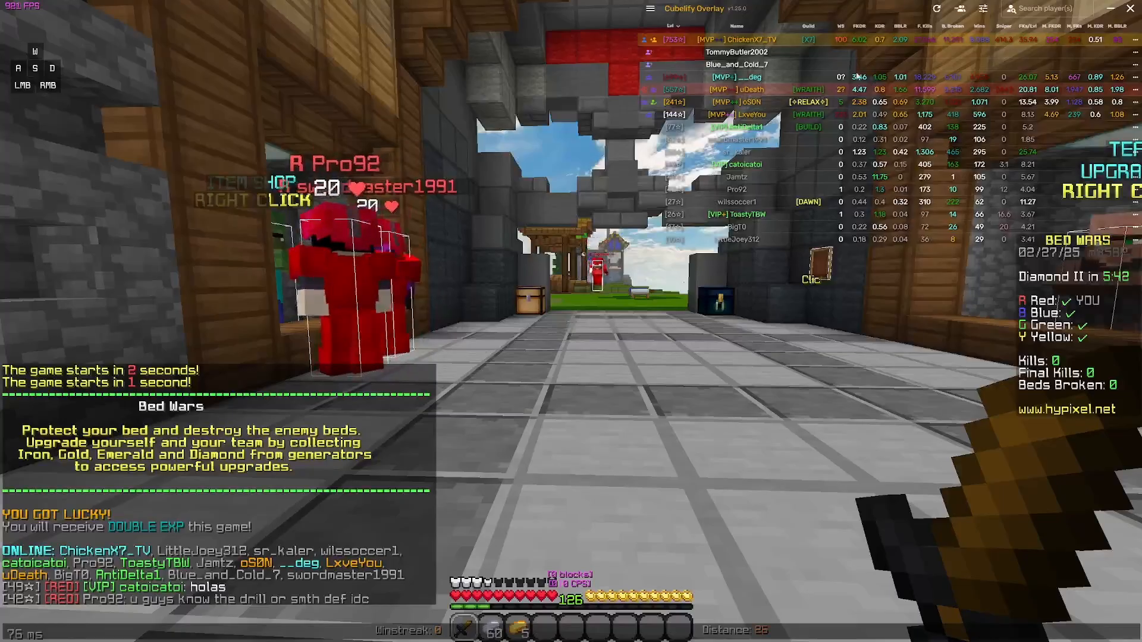
key(Escape)
key(Tab)
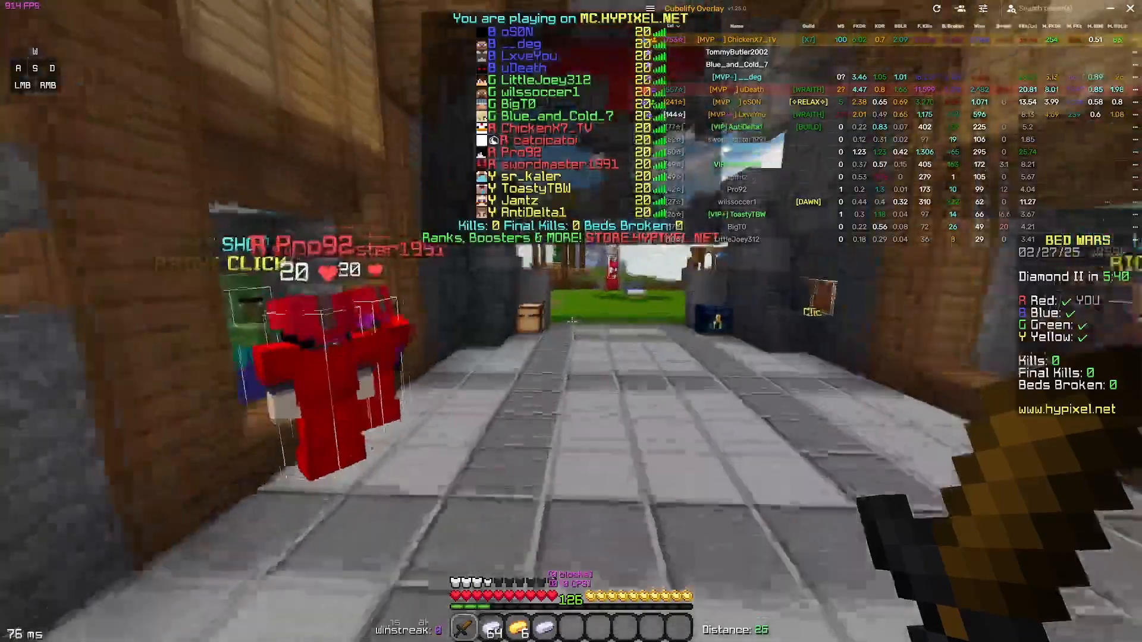
key(s)
click(571, 322)
click(571, 322)
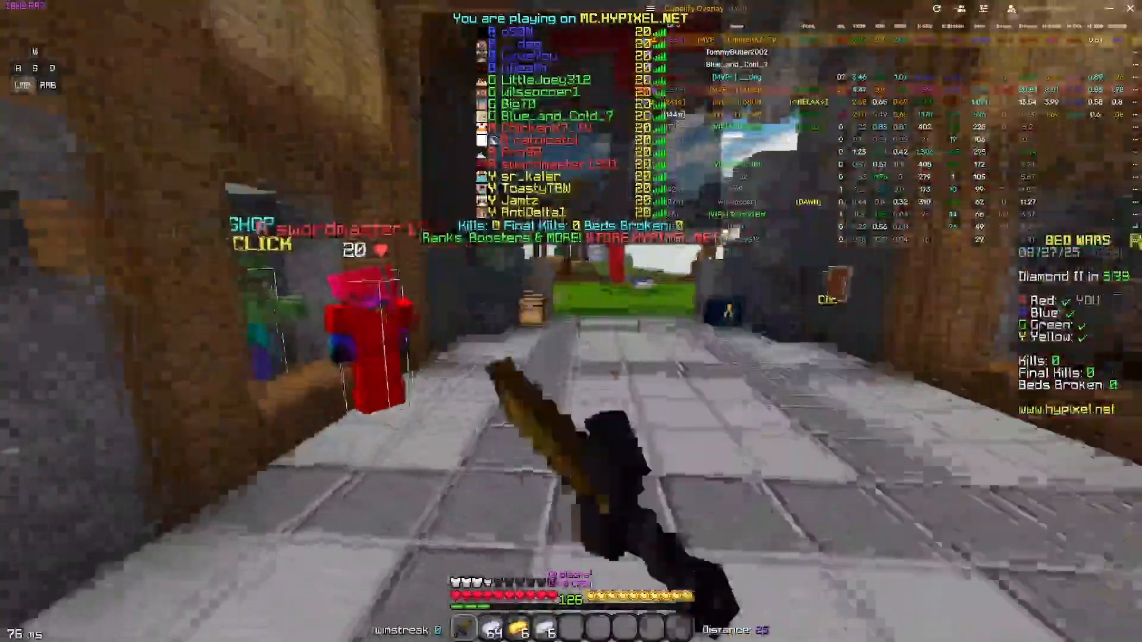
click(571, 321)
click(571, 321)
click(571, 321)
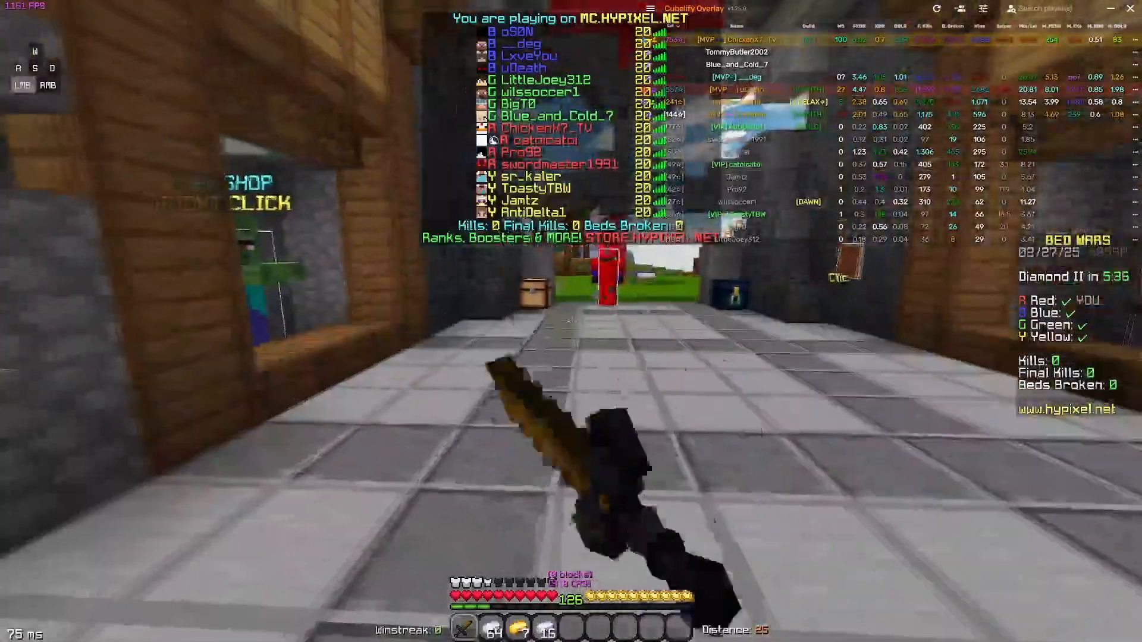
click(571, 321)
key(s)
click(571, 321)
click(571, 321)
click(571, 321)
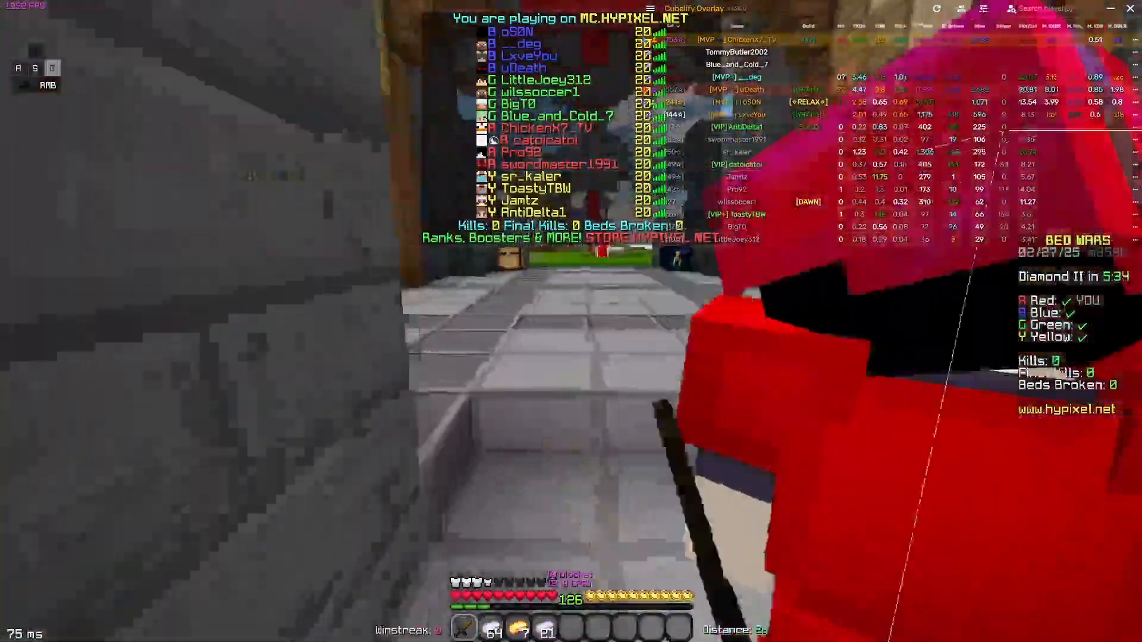
click(571, 321)
click(571, 321)
key(a)
click(571, 321)
click(571, 322)
key(s)
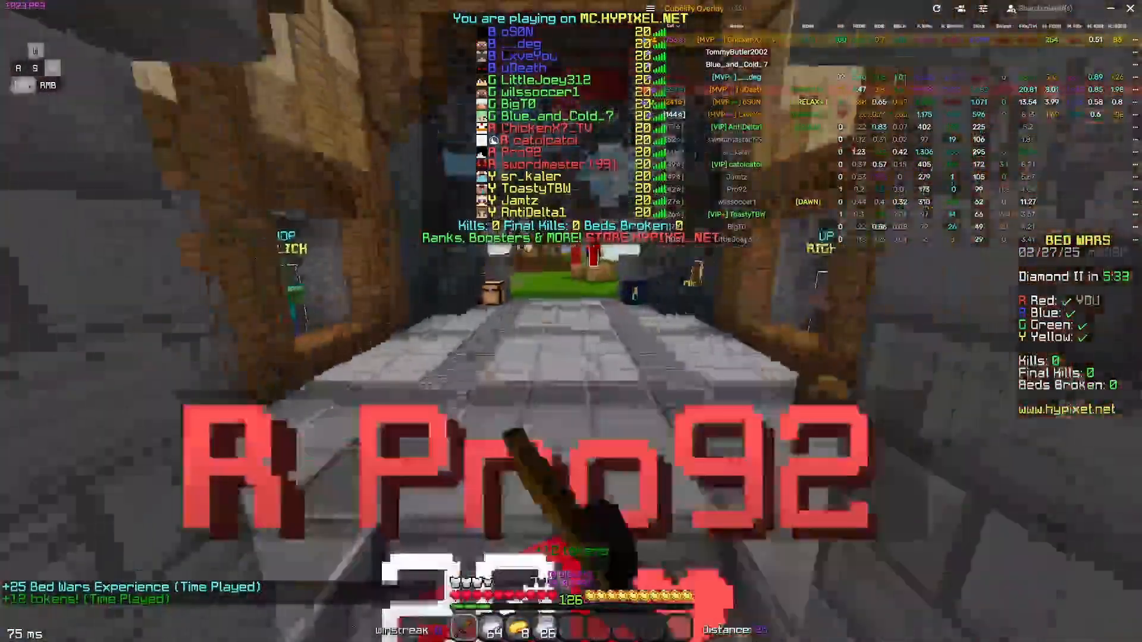
click(571, 321)
click(571, 322)
click(571, 321)
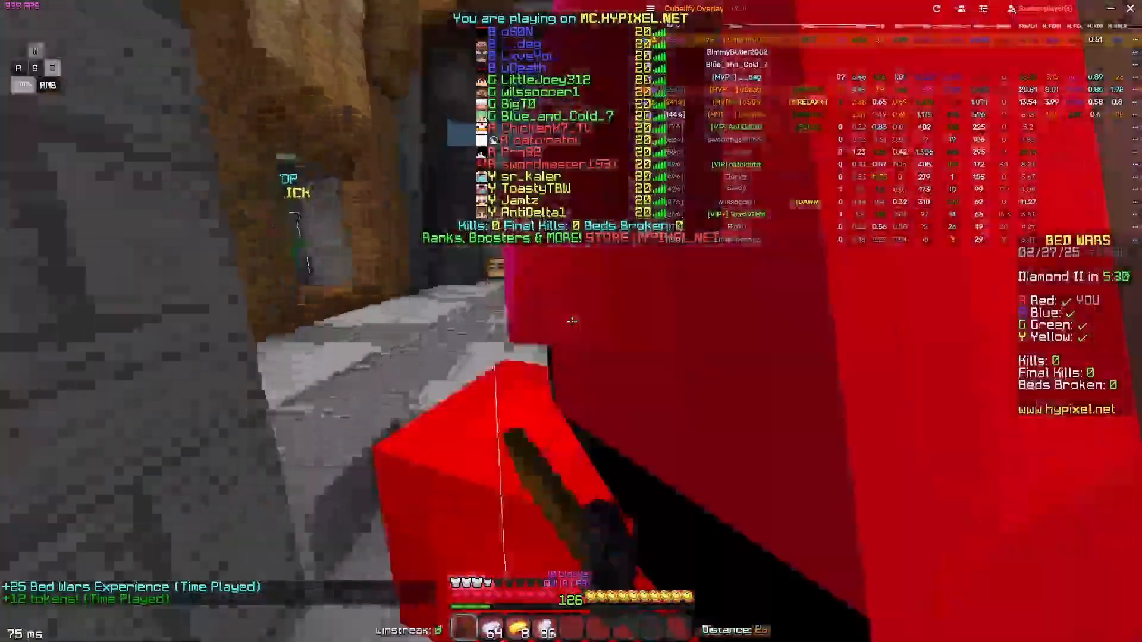
key(s)
click(571, 322)
key(d)
click(571, 321)
click(571, 321)
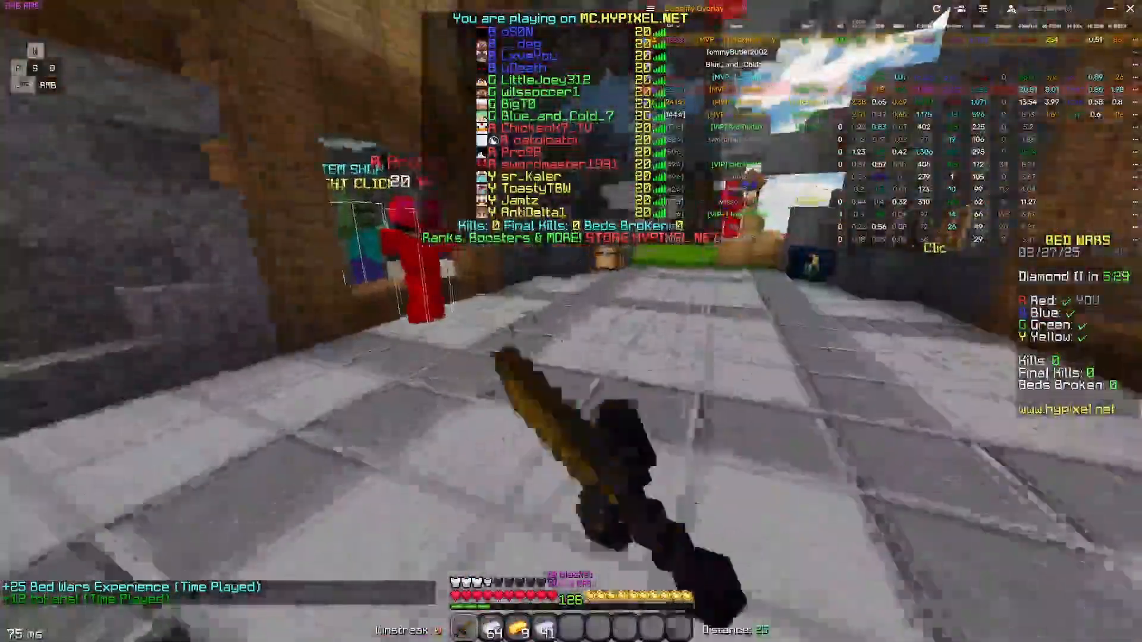
click(571, 321)
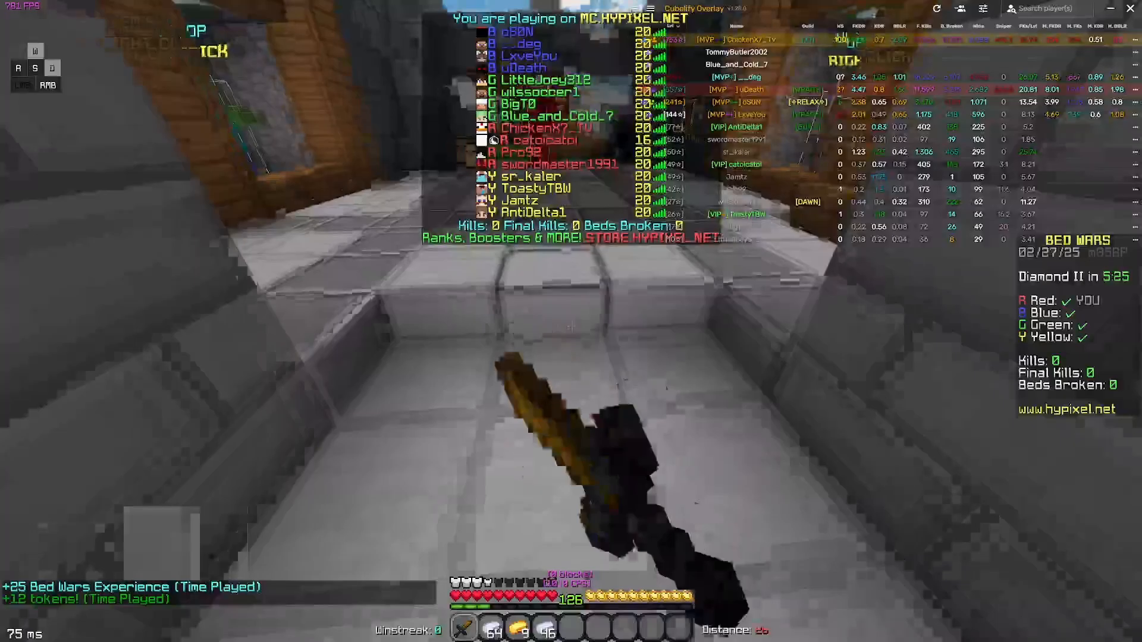
click(571, 321)
key(w)
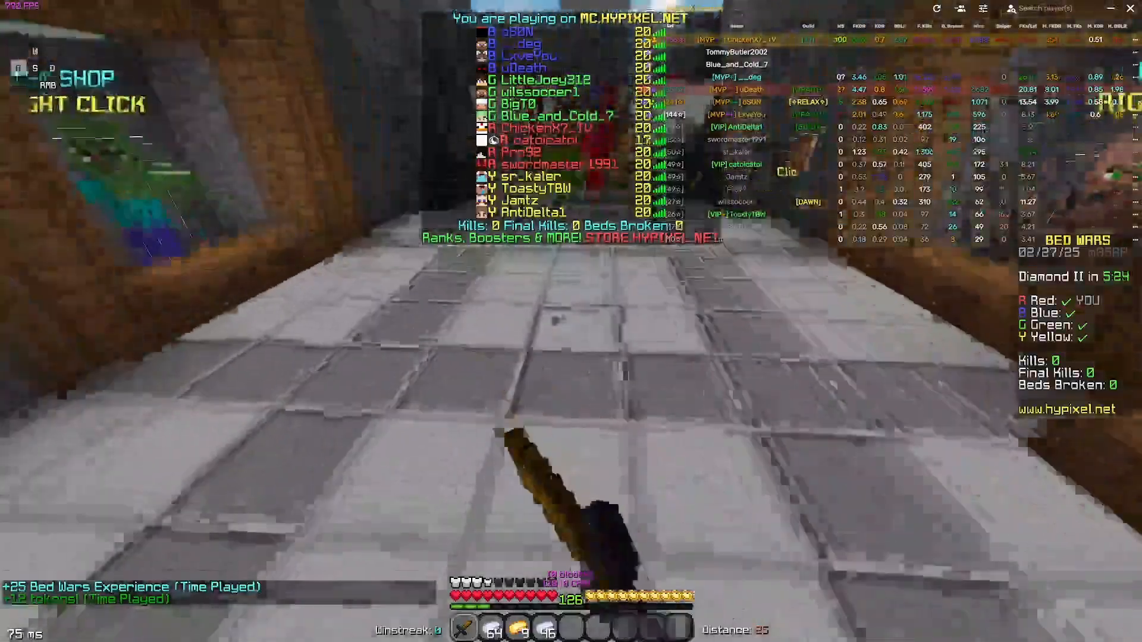
click(571, 321)
key(s)
click(571, 321)
key(w)
key(a)
click(571, 321)
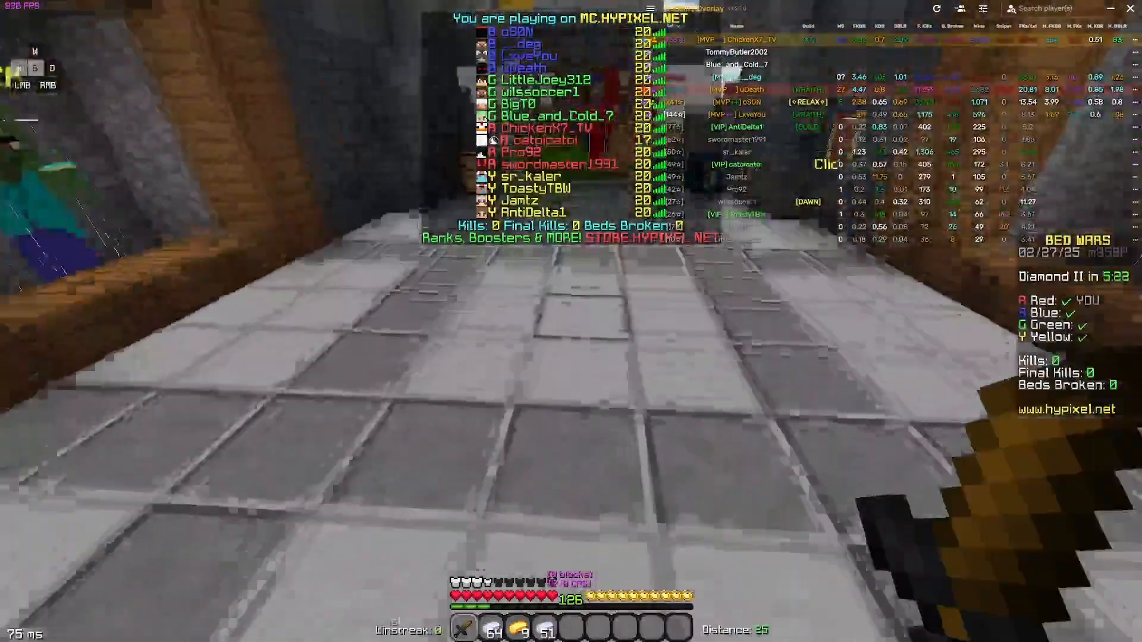
key(t)
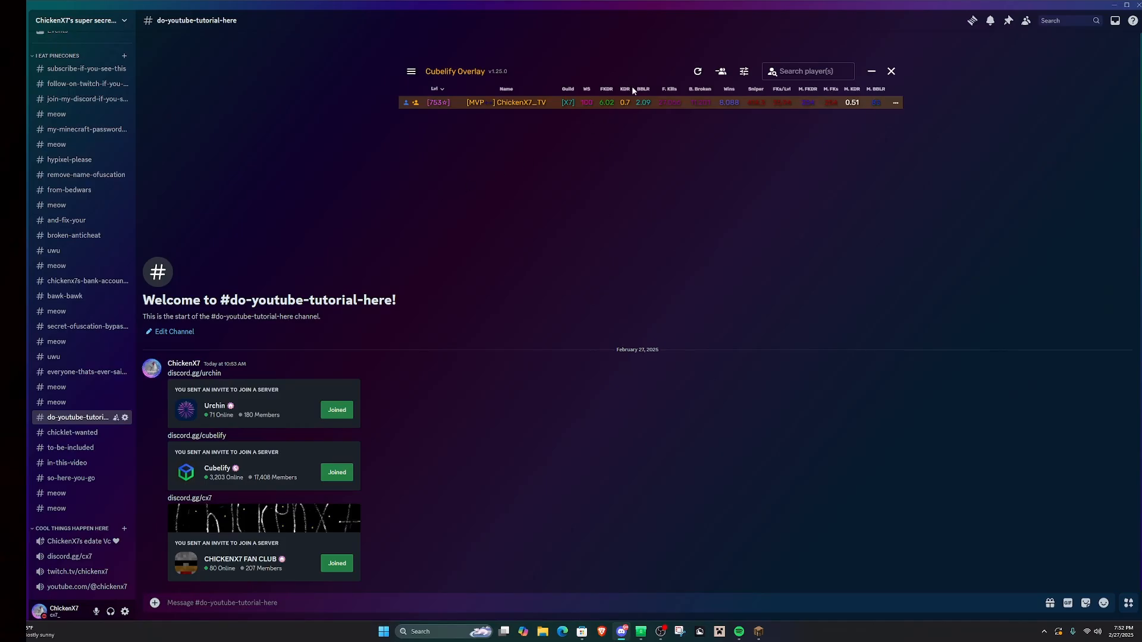
Move the Cubelify Overlay window slightly higher and highlight the discord.gg/cubelify invite link
drag(618, 76, 612, 61)
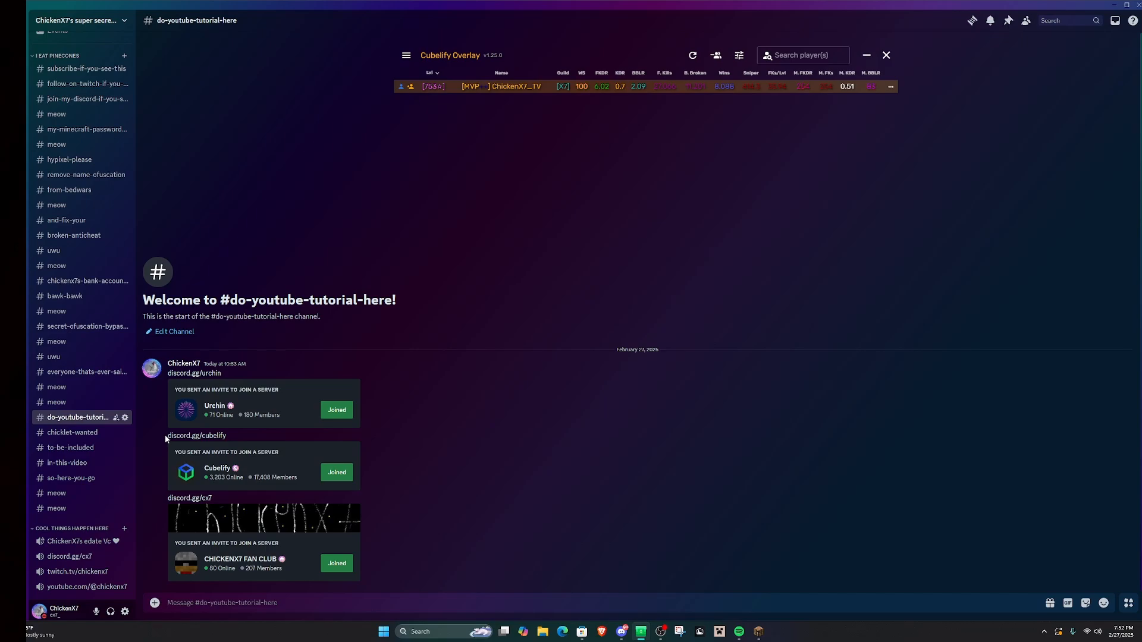
drag(166, 434, 229, 438)
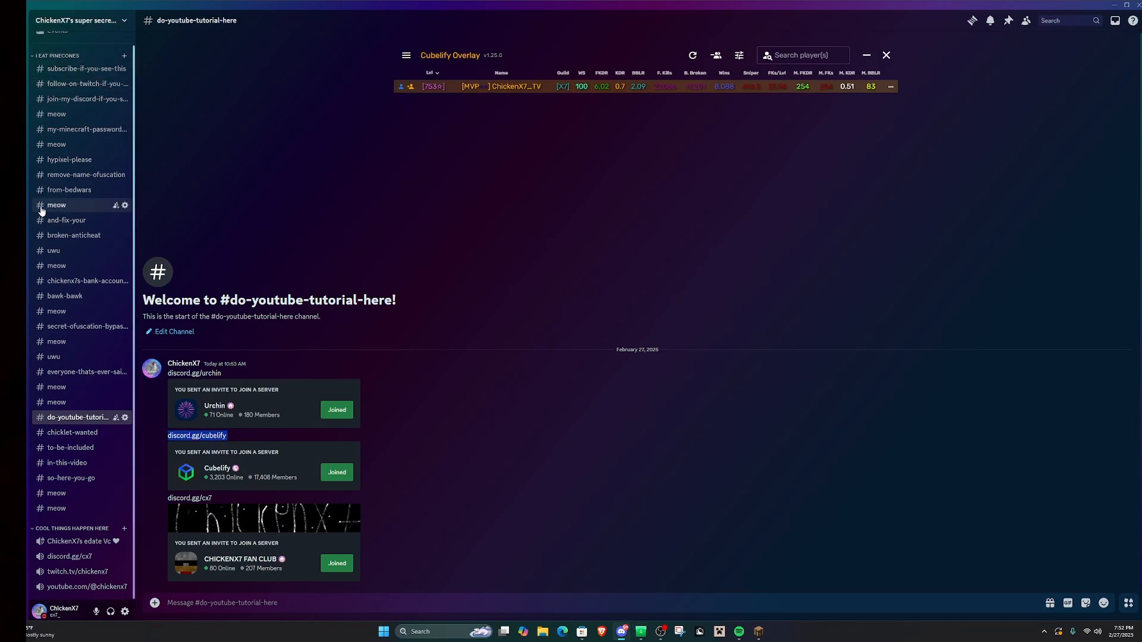
Open the Cubelify Discord server's info channel and check the destination of its Overlay link without visiting the site
click(17, 155)
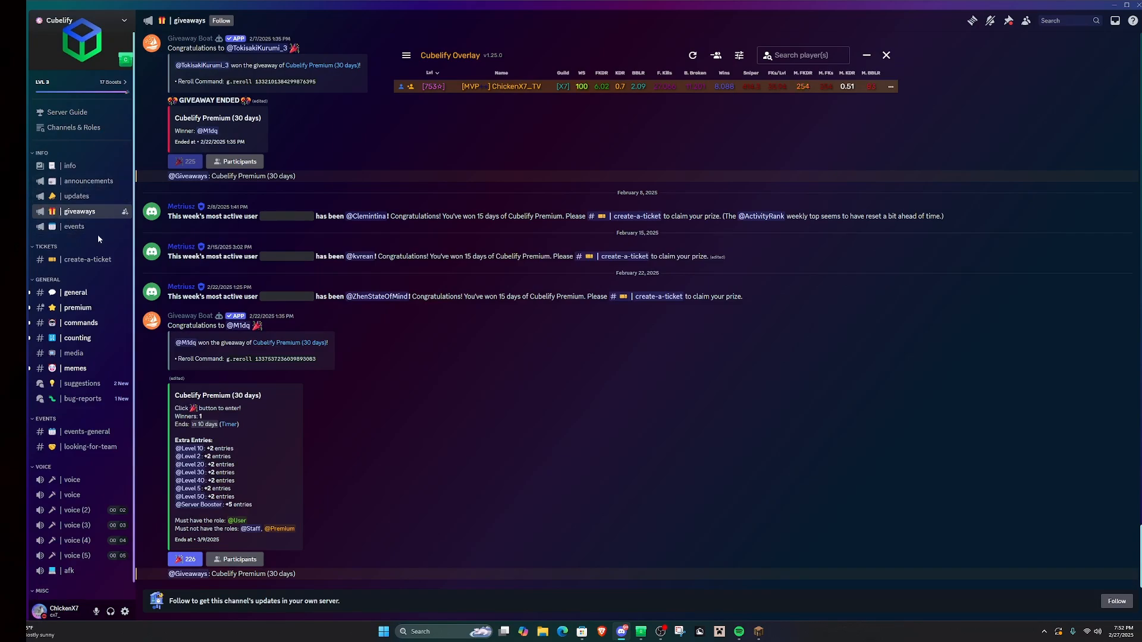
click(70, 166)
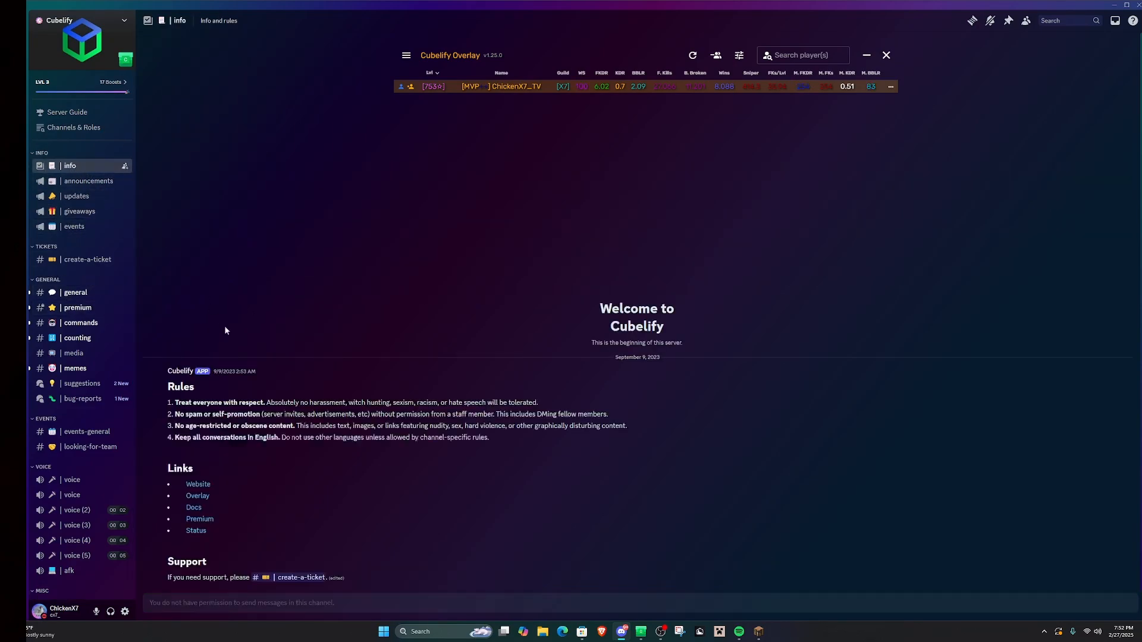
click(199, 498)
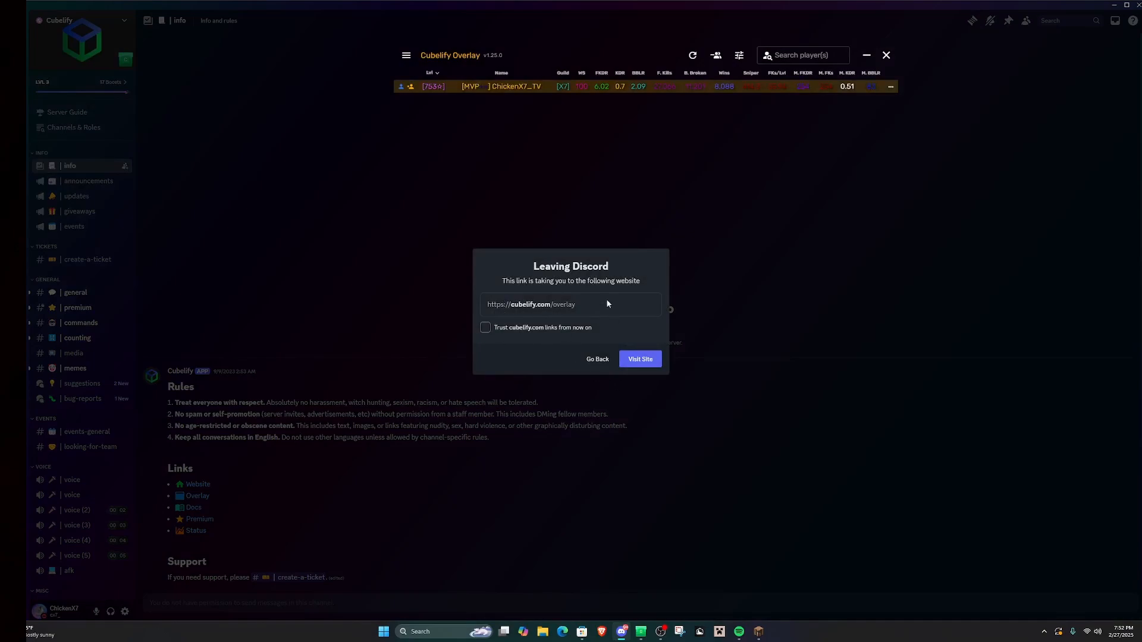
click(621, 485)
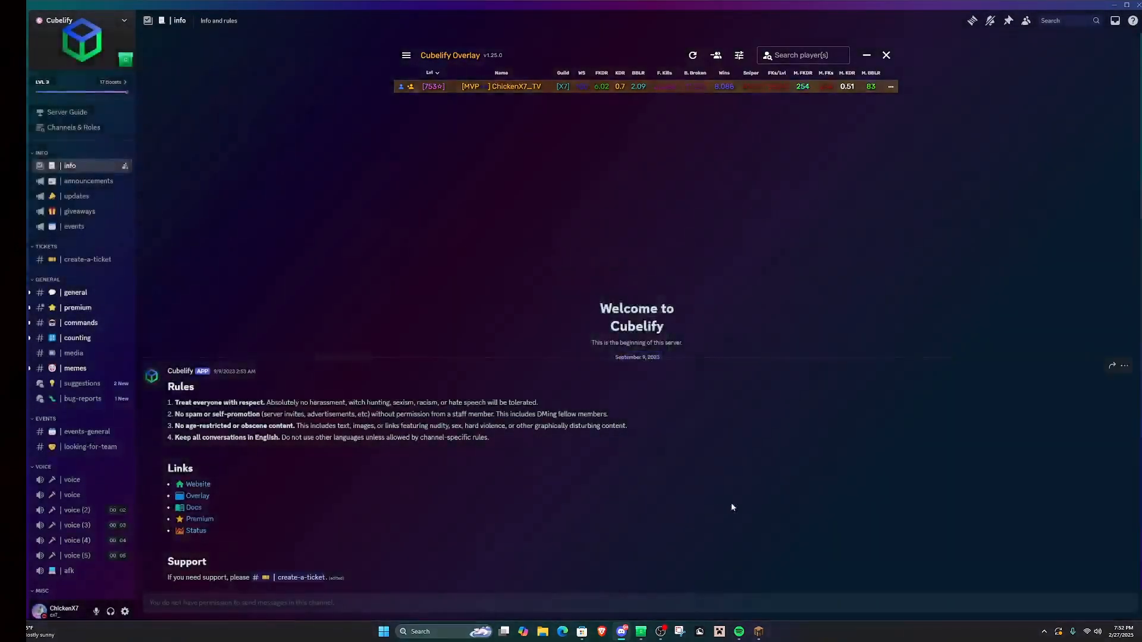
Switch to Microsoft Store, view the Cubelify Overlay product page from the "cubelify" results, and return to Discord
click(583, 635)
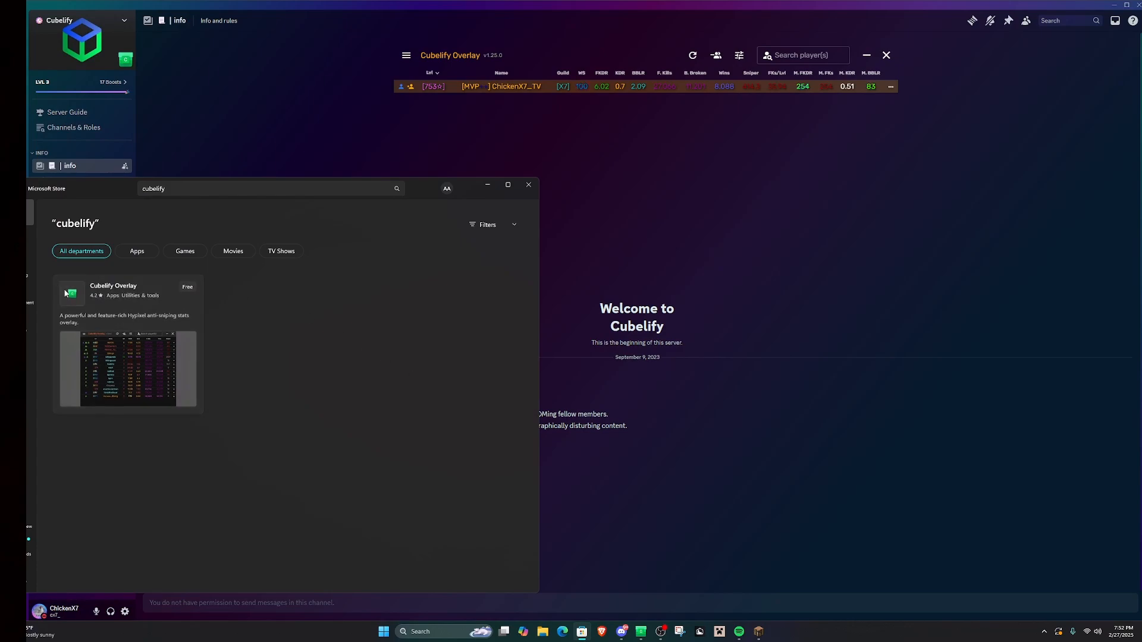
click(112, 286)
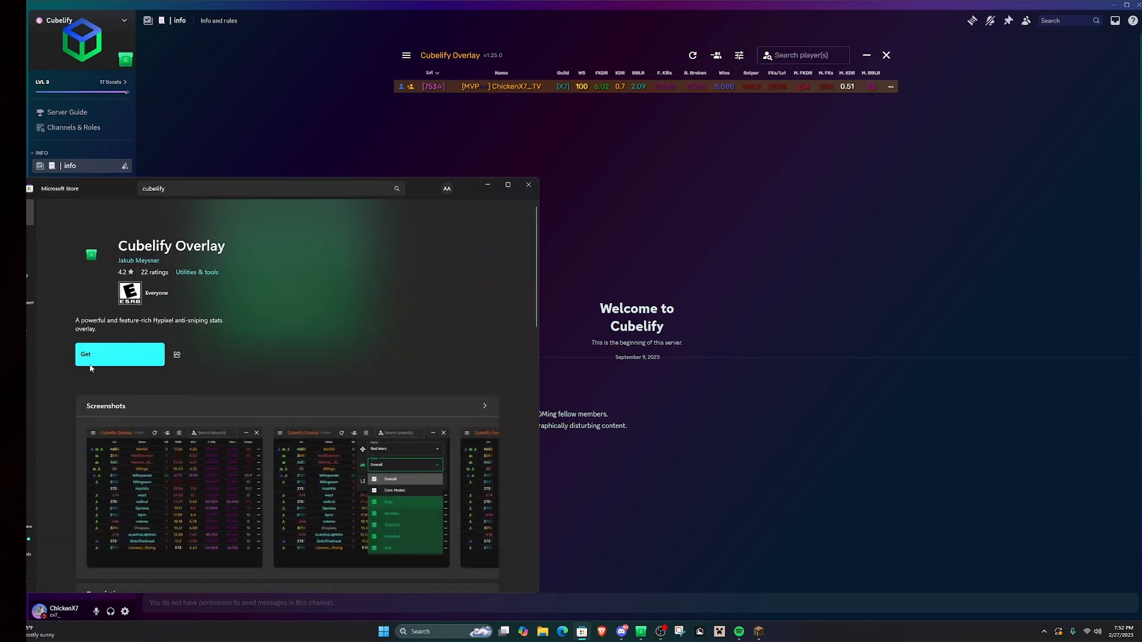
click(726, 347)
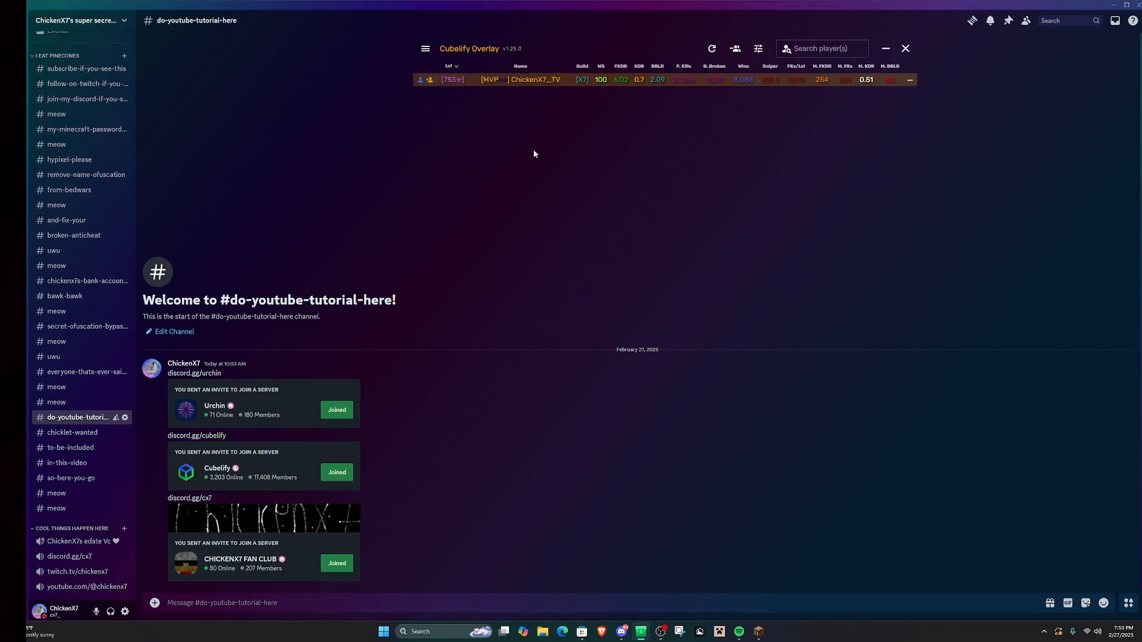
Open the overlay's Basic Settings and set the log file to Standard (Vanilla/Forge/LabyMod/Feather Client)
click(425, 48)
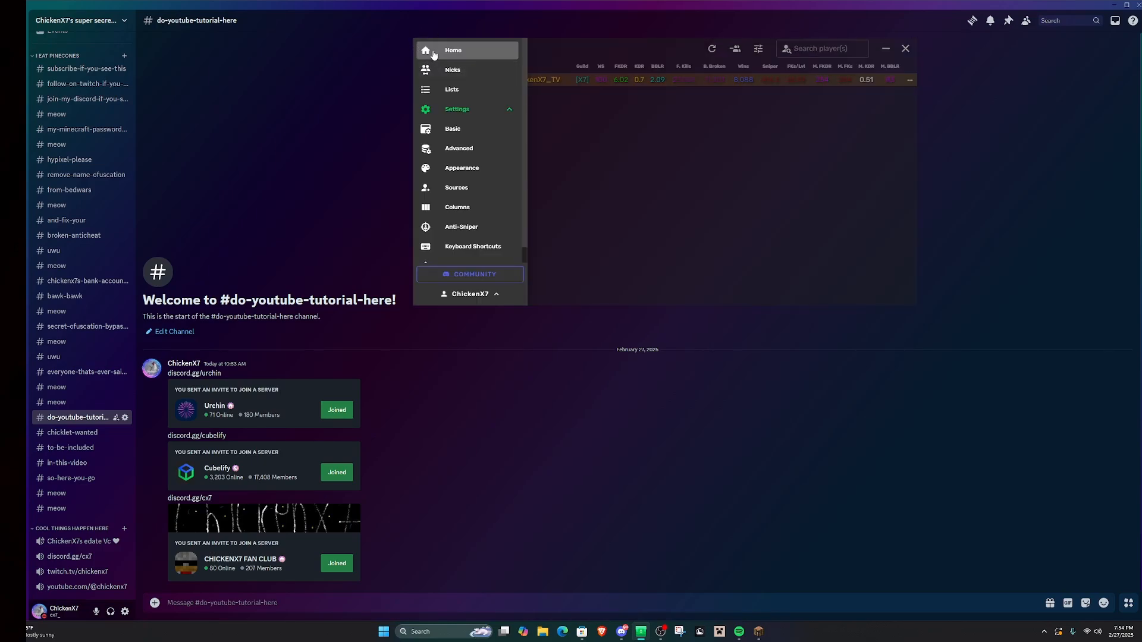
click(440, 129)
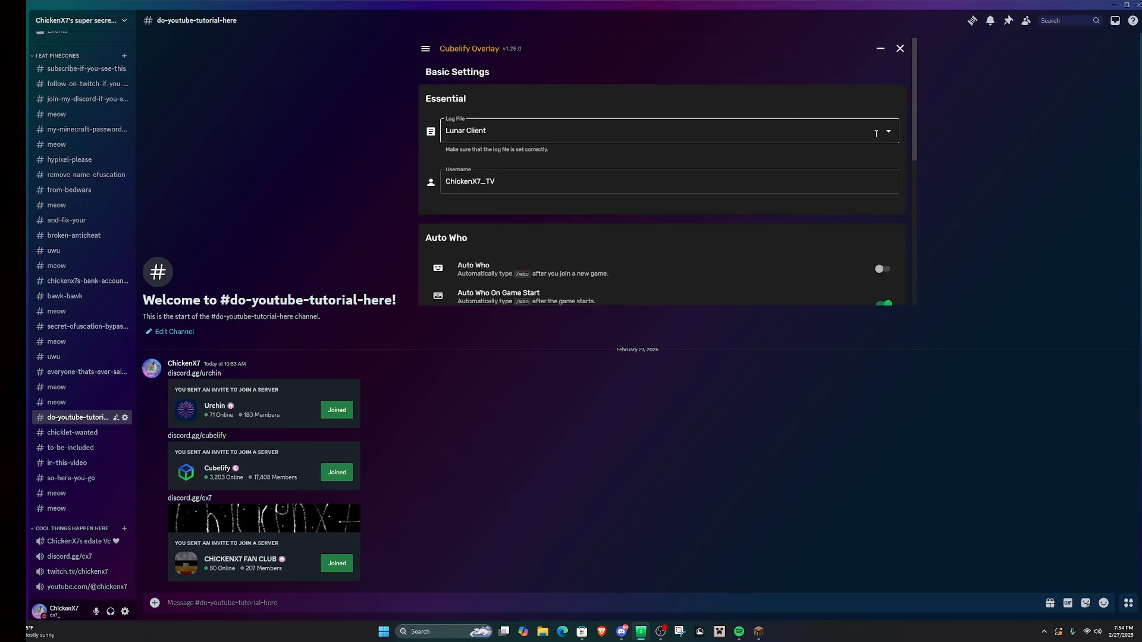
click(875, 134)
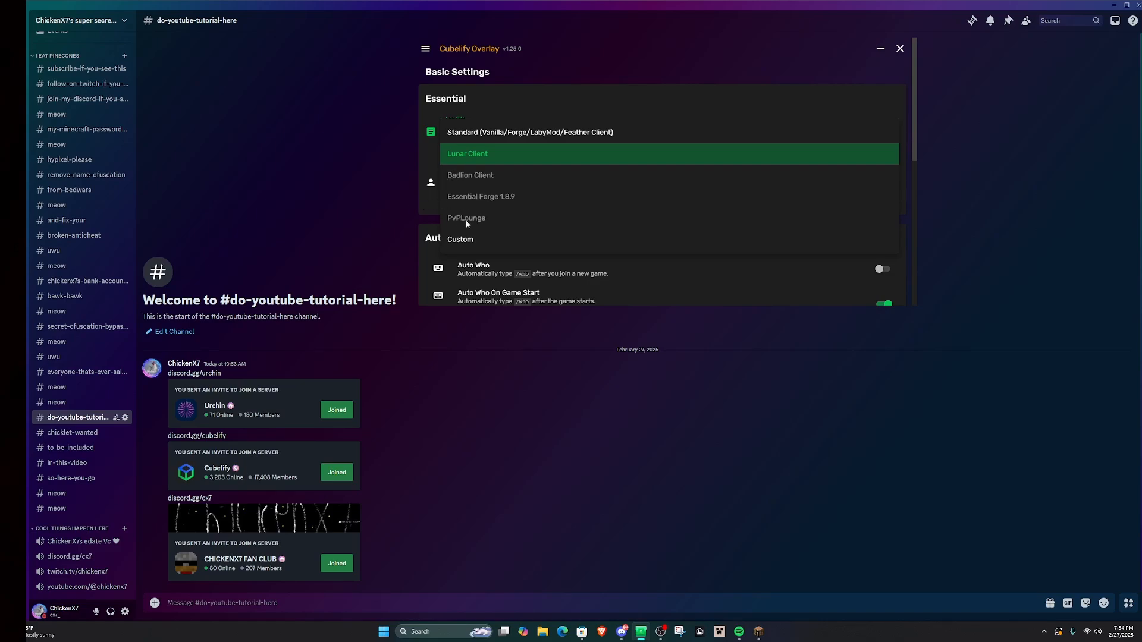
click(365, 193)
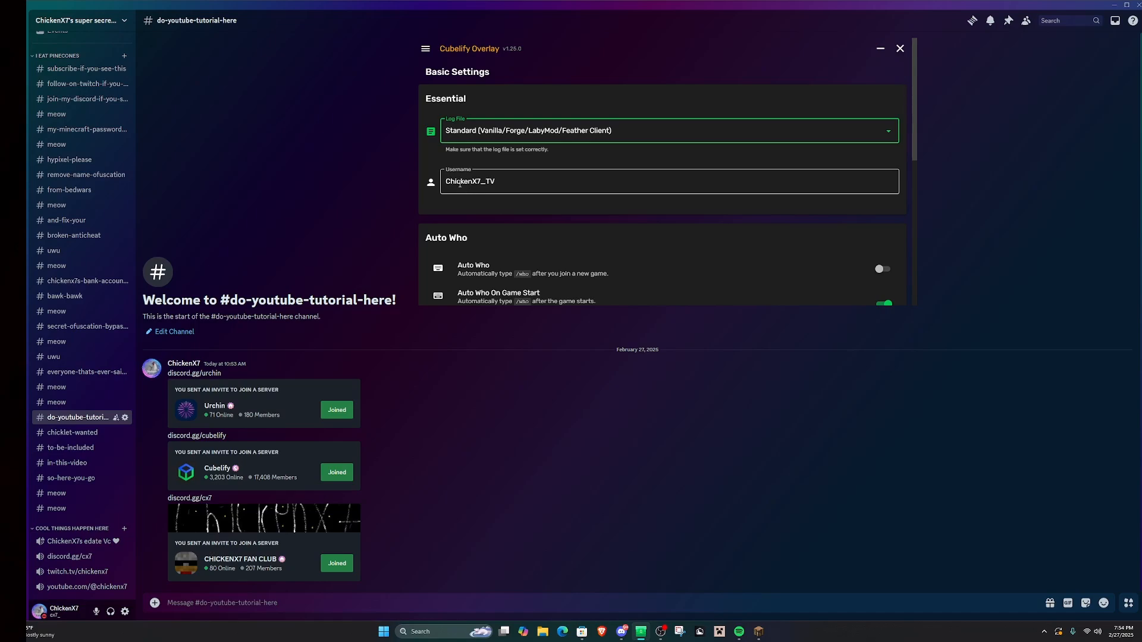
Set the Auto Who On Game Start delay to 4 and continue to the Auto Scale settings
scroll(494, 178, down, 3)
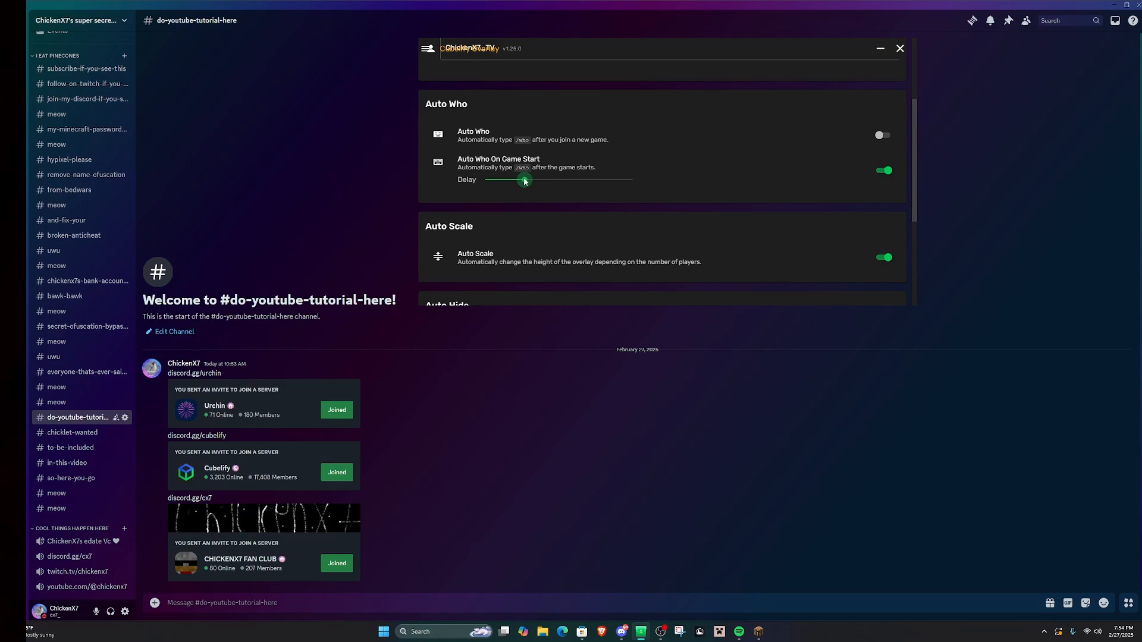
drag(525, 182, 527, 183)
scroll(491, 178, down, 2)
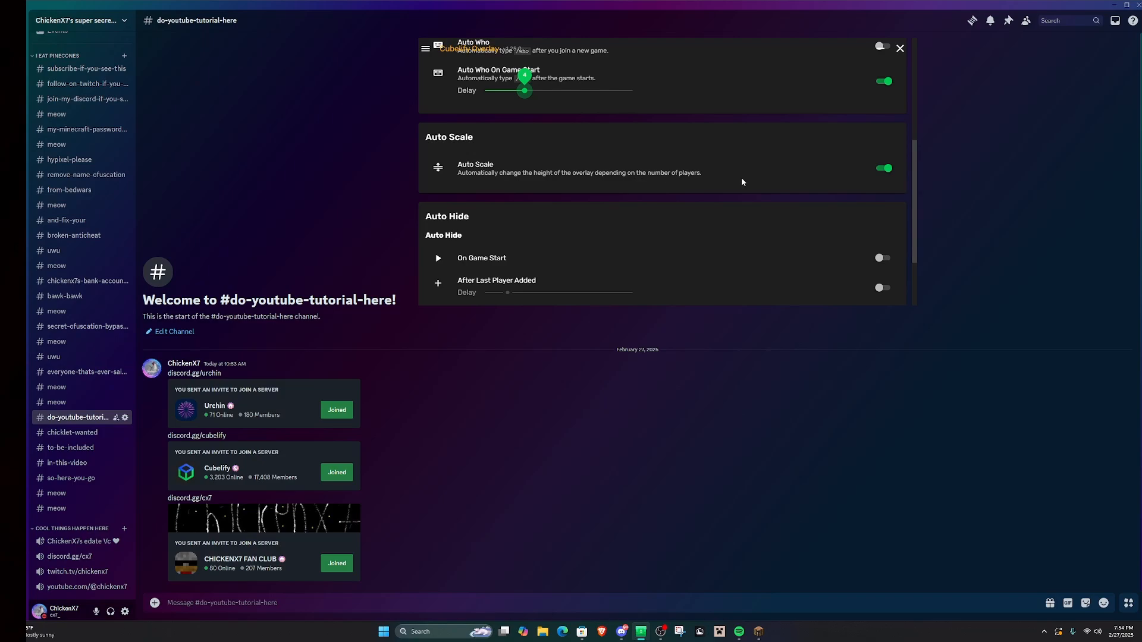
Review the Auto Hide and Auto Show options in the Basic Settings
scroll(710, 214, down, 2)
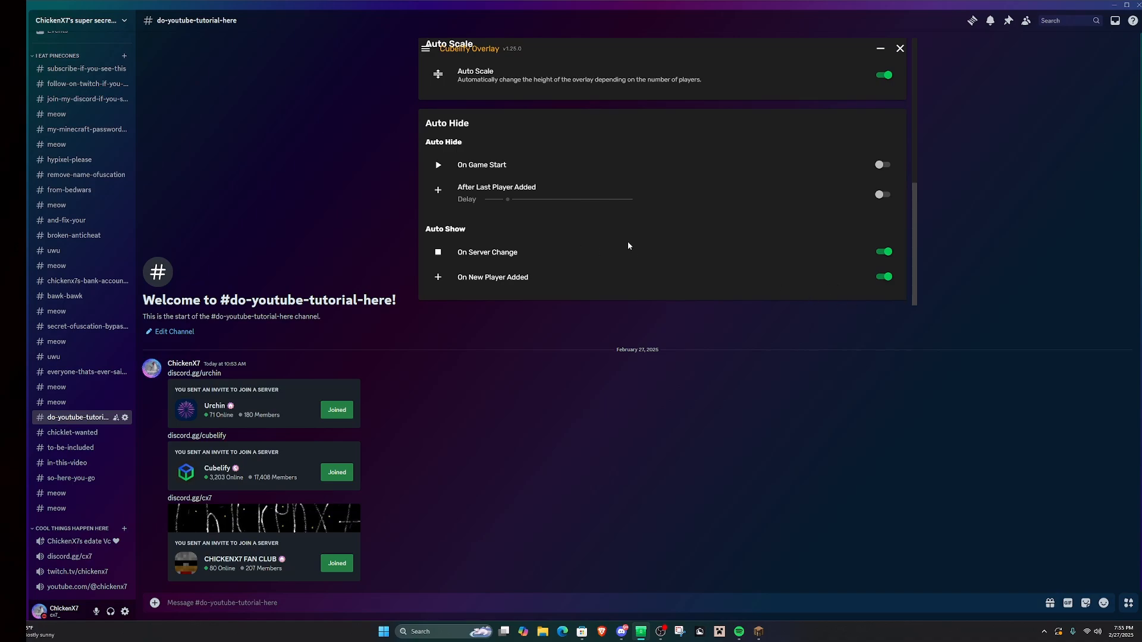
scroll(637, 203, up, 3)
scroll(638, 204, up, 3)
Open the Advanced Settings and review the Fetch and Discord Rich Presence options
click(425, 49)
click(458, 151)
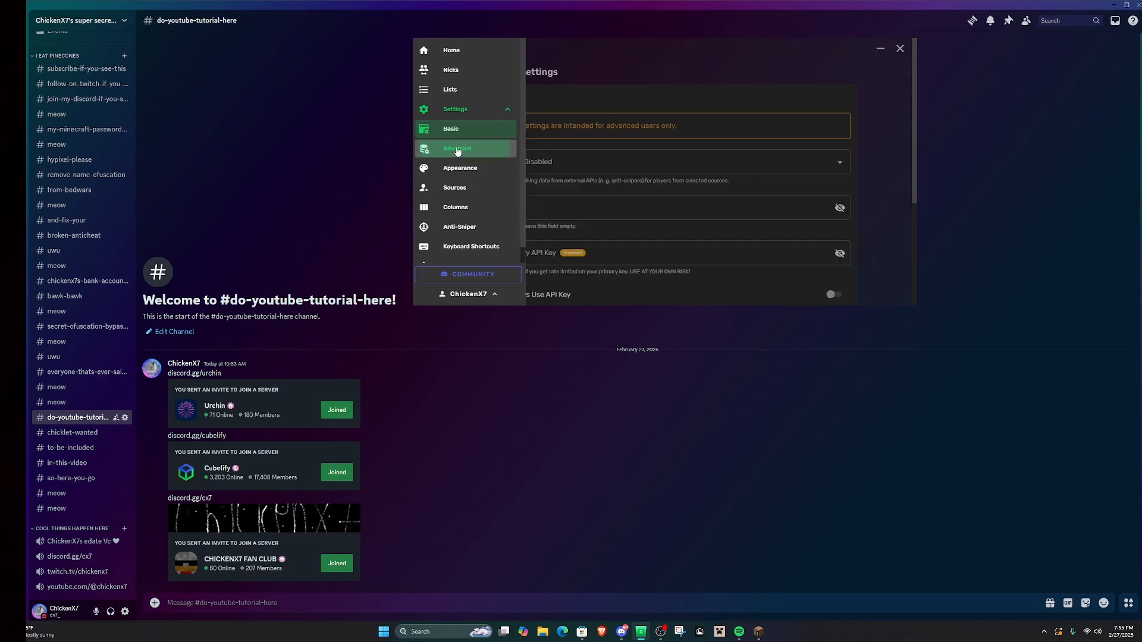
scroll(638, 138, down, 3)
mouse_move(564, 155)
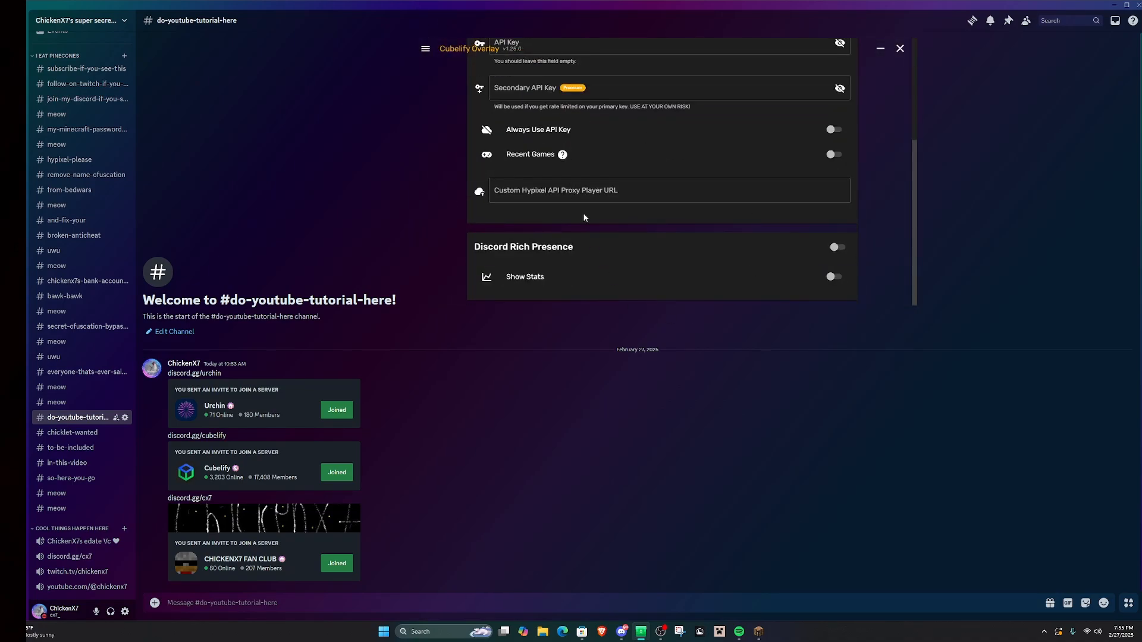
scroll(643, 224, up, 3)
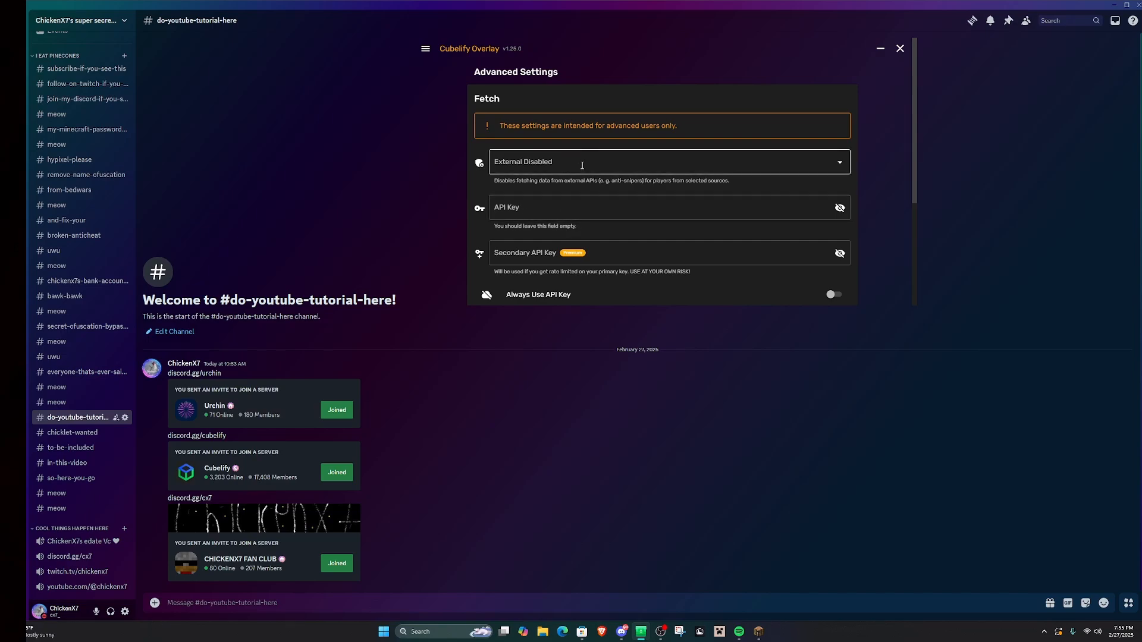
Open the Appearance Settings, raise the overlay's opacity to the maximum, and return it to the minimum
click(426, 50)
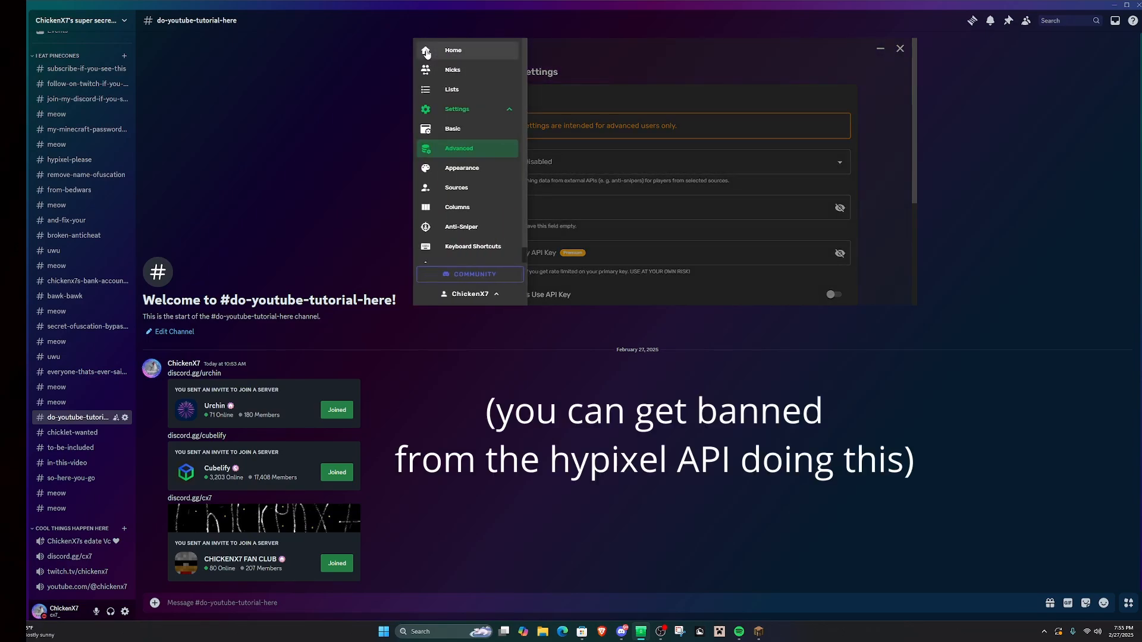
click(461, 166)
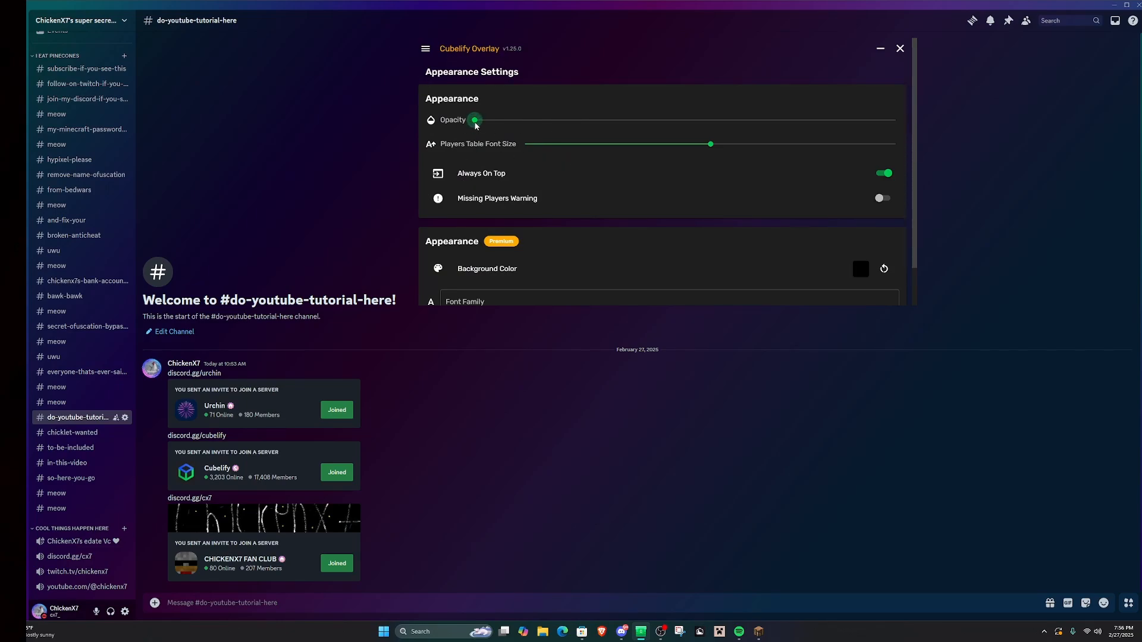
drag(475, 121, 905, 130)
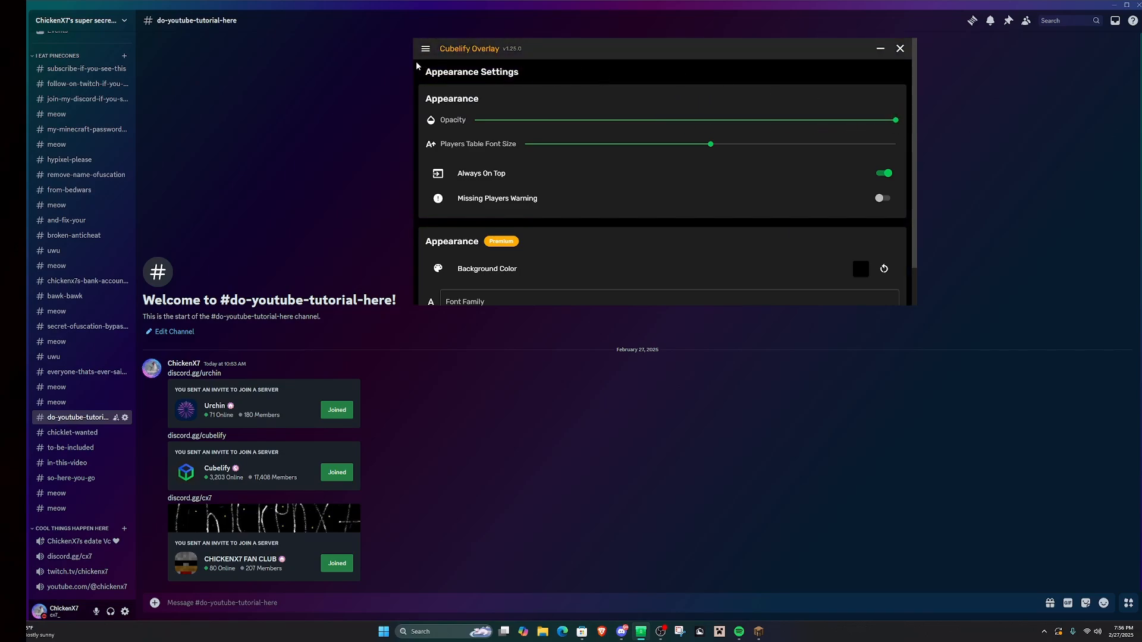
drag(895, 120, 461, 121)
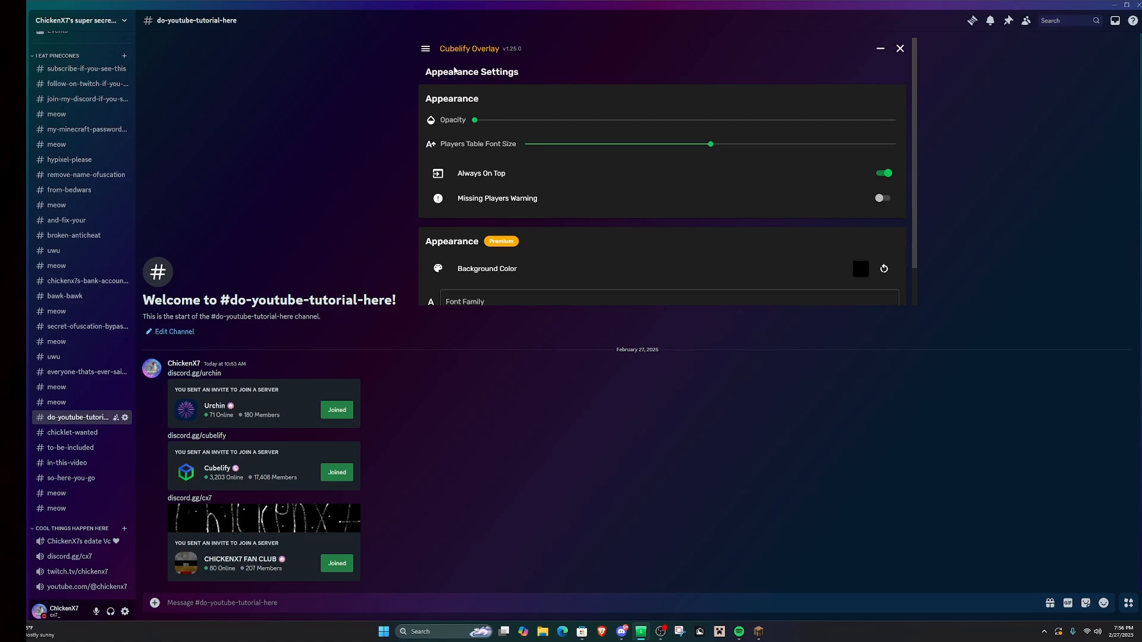
Check the players table font size and the premium appearance options, then open the Sources Settings
mouse_move(717, 145)
scroll(848, 156, down, 1)
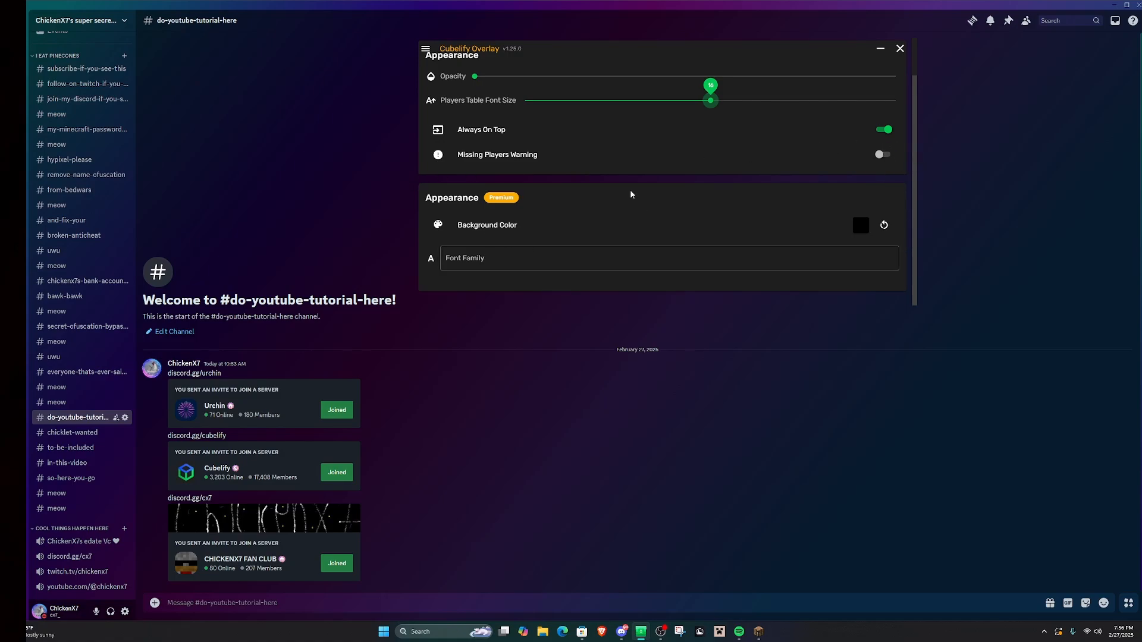
scroll(659, 243, up, 1)
scroll(527, 133, up, 5)
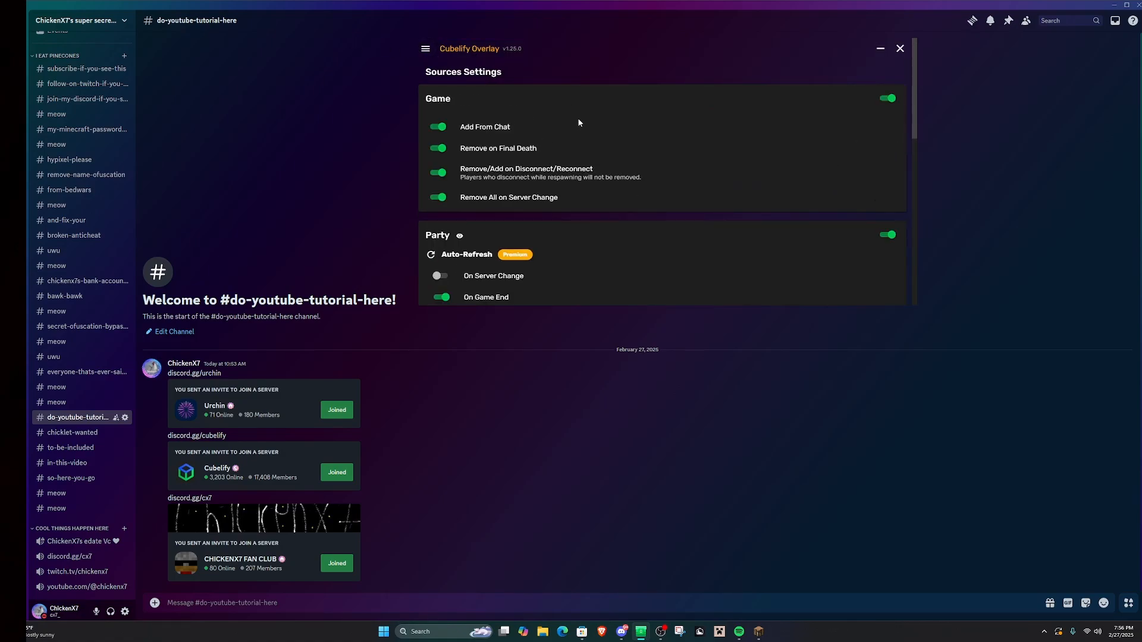
Examine the Game, Party, Party Invites, Chat, Chat Mentions, Manual and Me options in the Sources Settings
scroll(581, 121, down, 2)
scroll(654, 197, up, 2)
scroll(515, 134, down, 5)
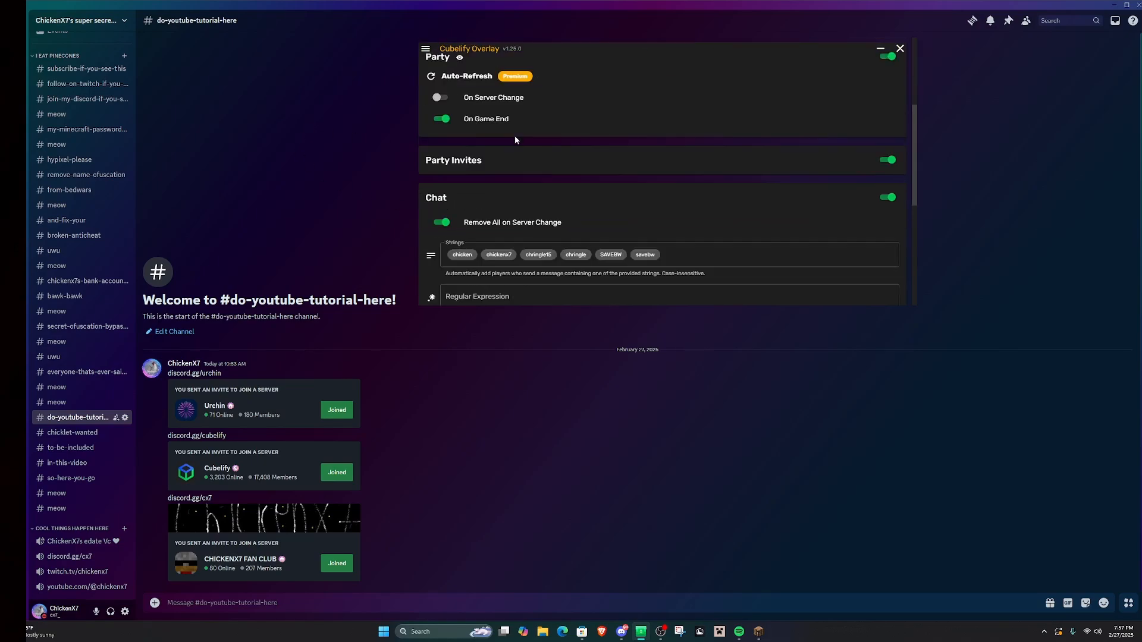
scroll(609, 144, up, 2)
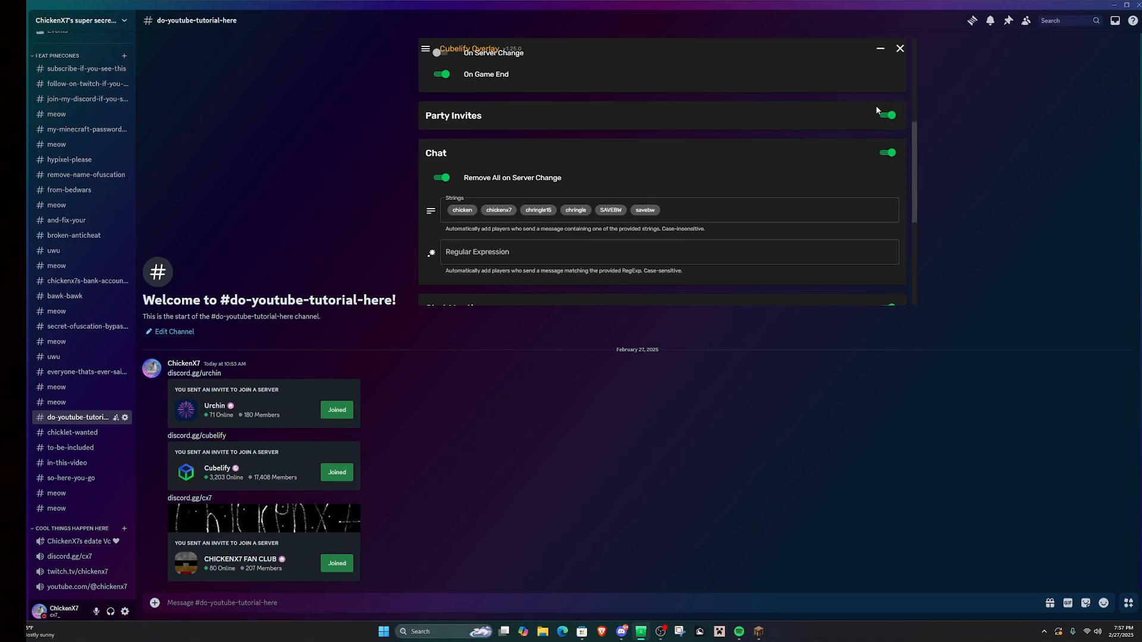
scroll(485, 136, down, 1)
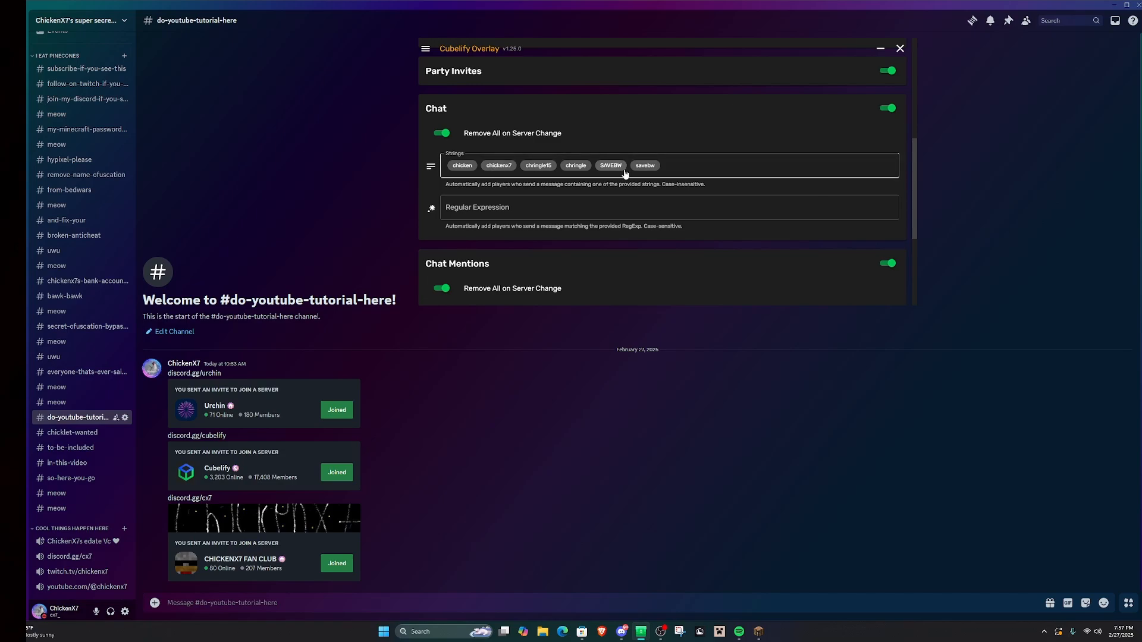
scroll(552, 151, down, 2)
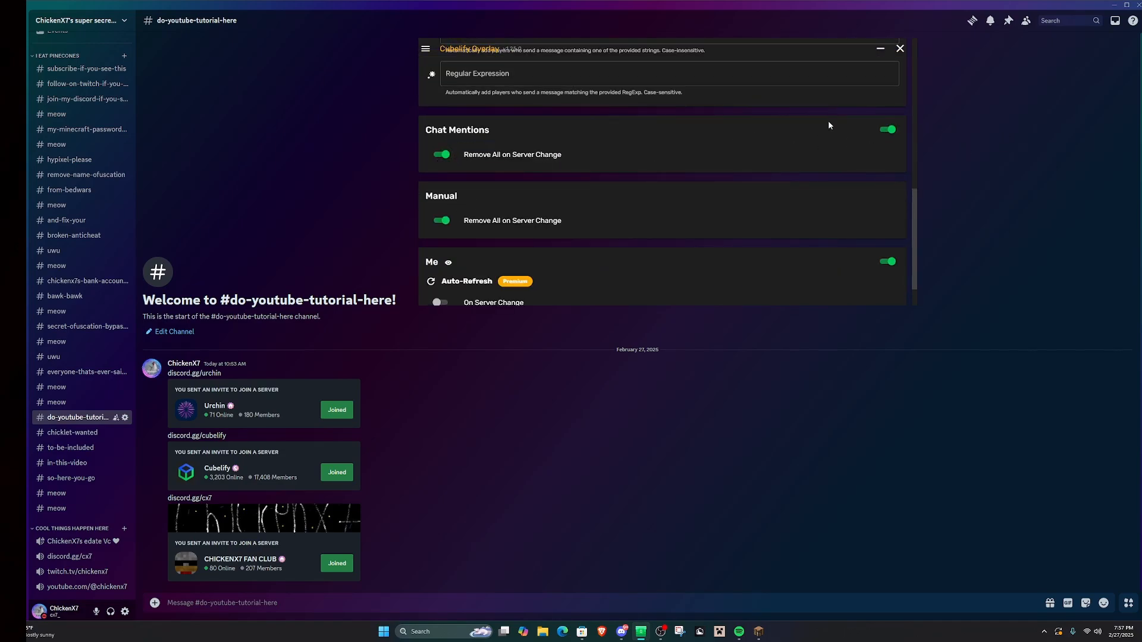
scroll(712, 186, up, 6)
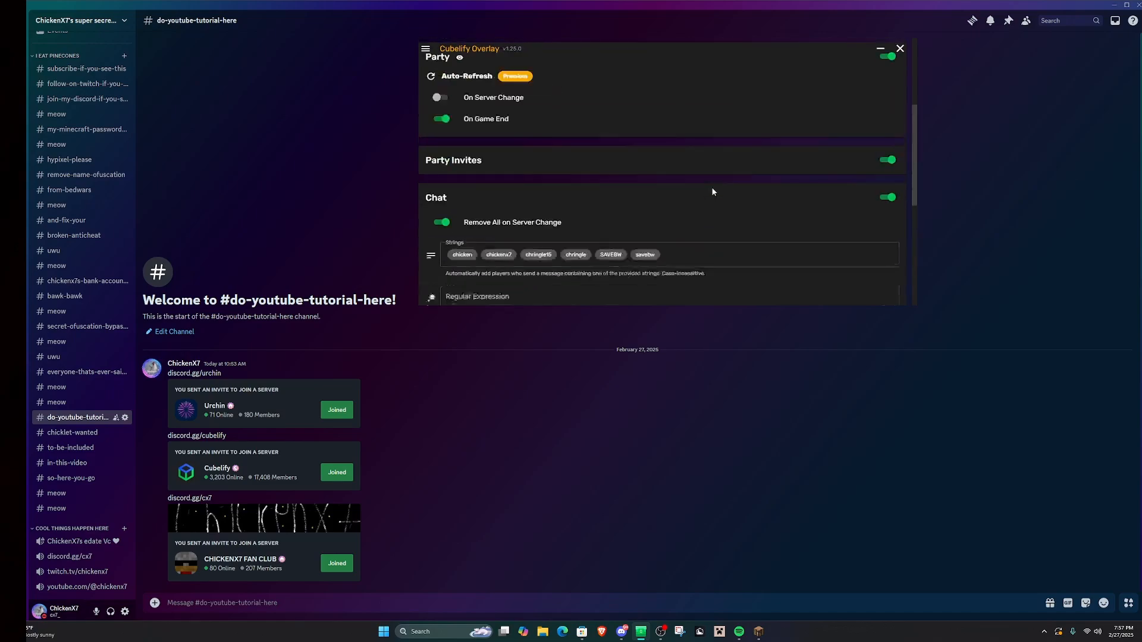
scroll(675, 88, down, 5)
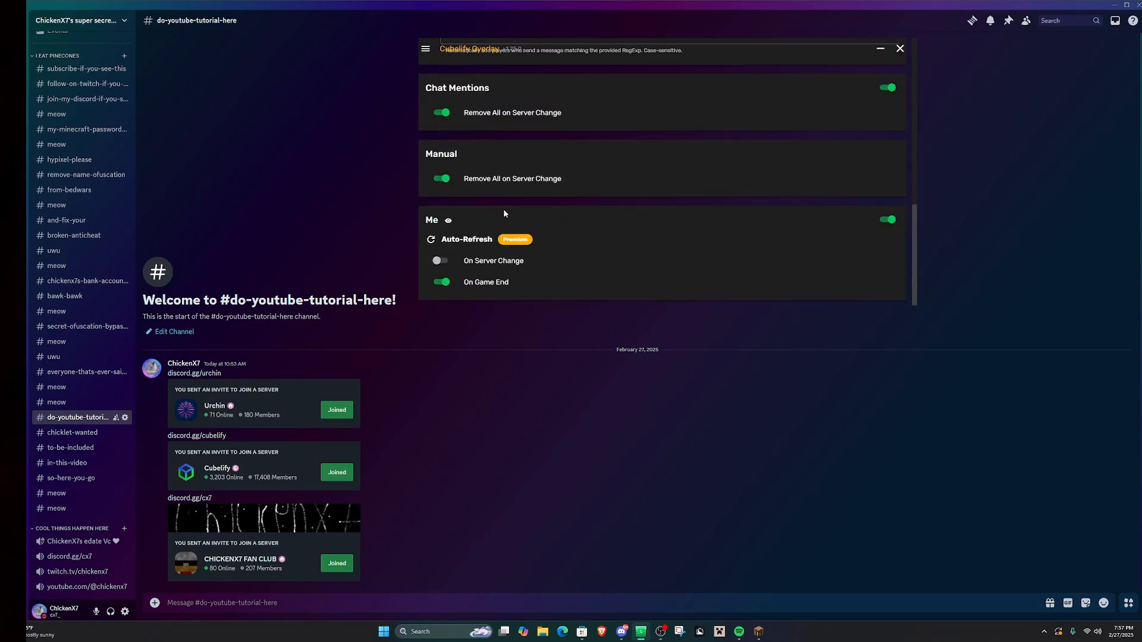
click(425, 49)
click(454, 52)
text(chic)
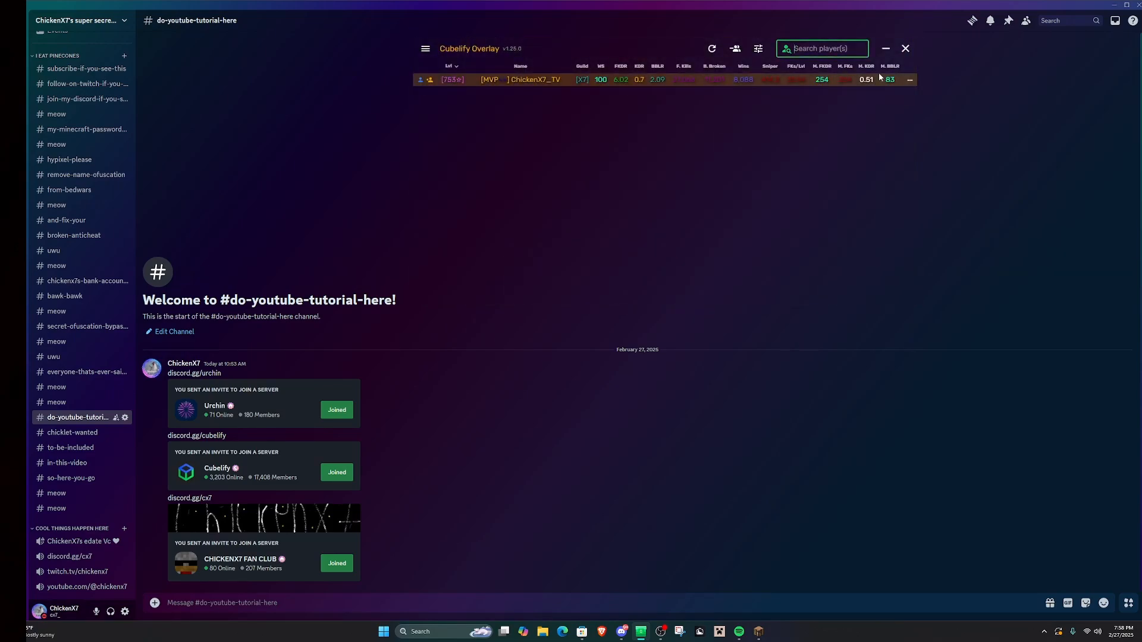
text(kenx7)
key(Return)
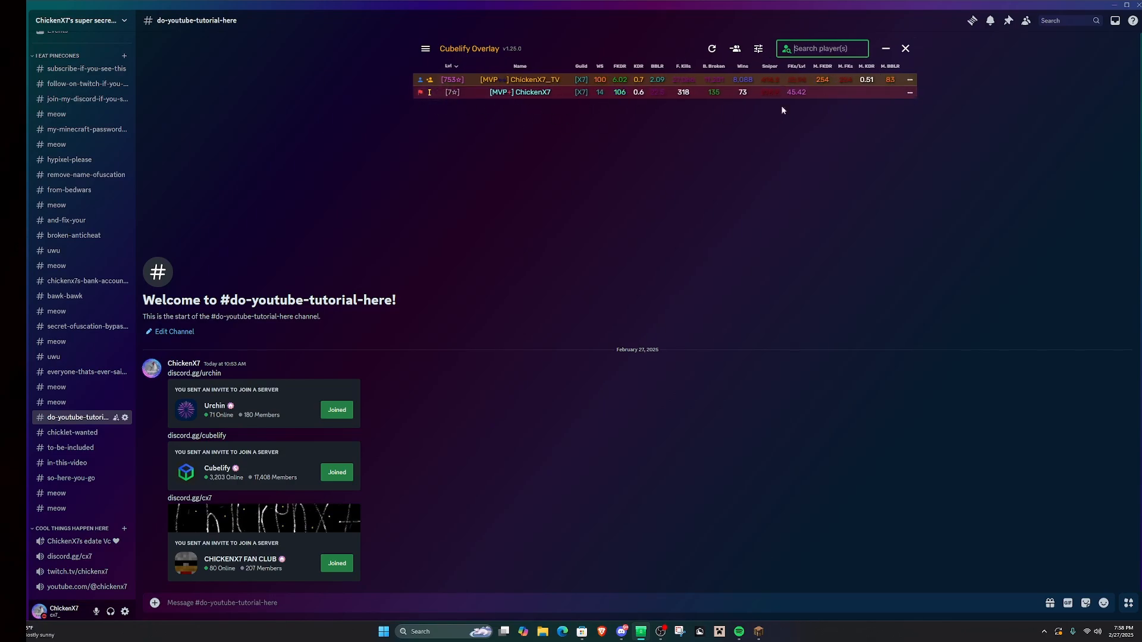
click(910, 94)
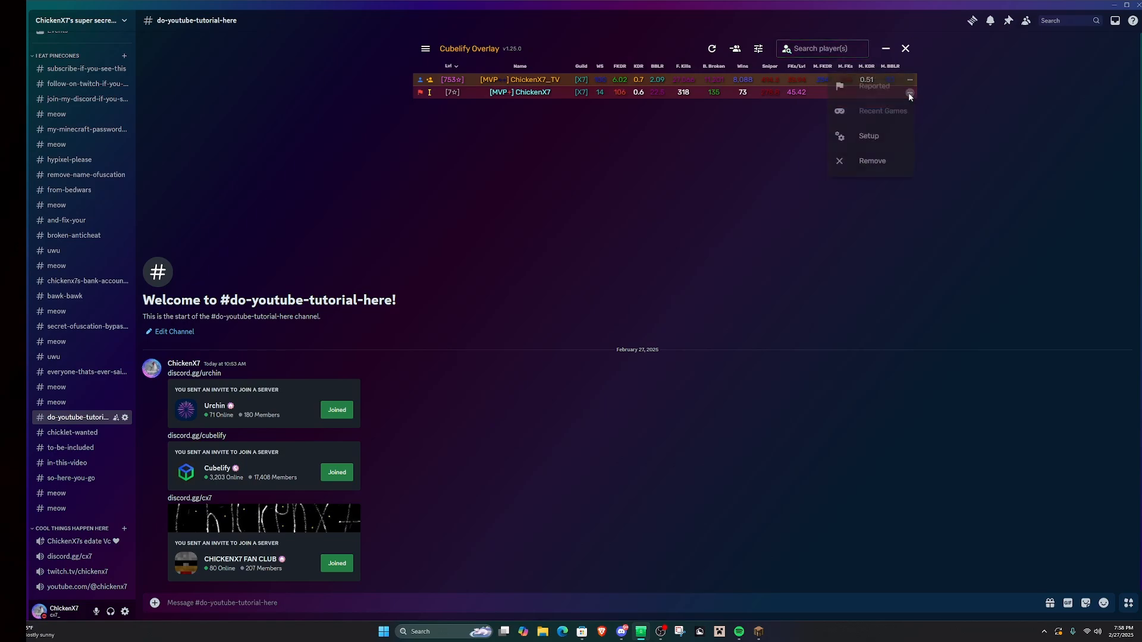
click(867, 190)
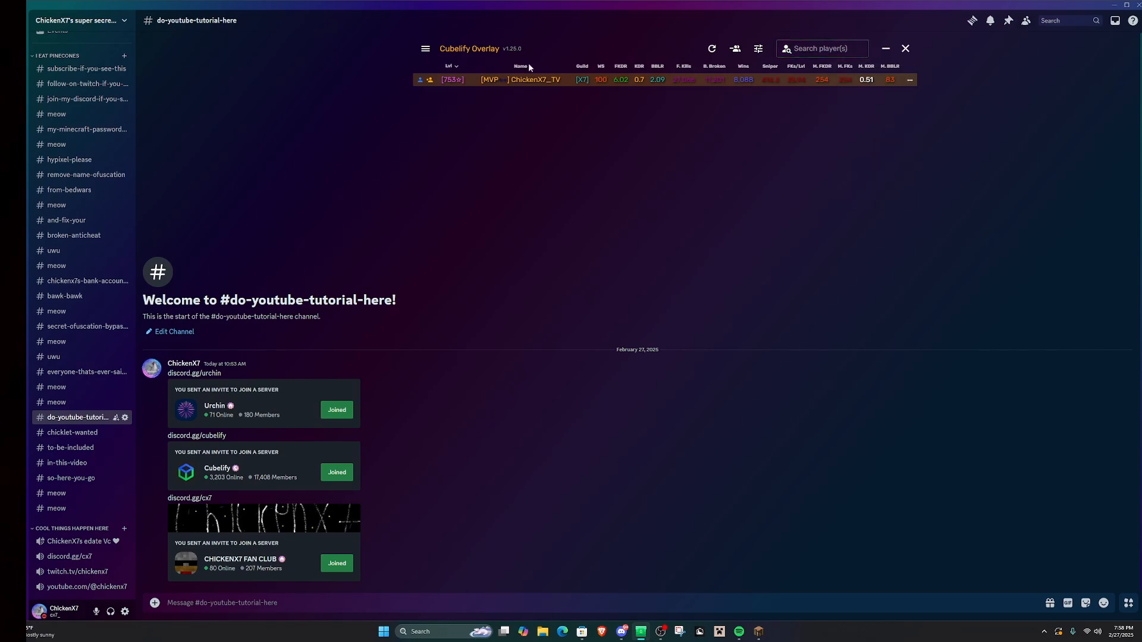
Go back to the settings pages and look at the Keyboard Shortcuts and Notifications settings
click(425, 49)
click(426, 50)
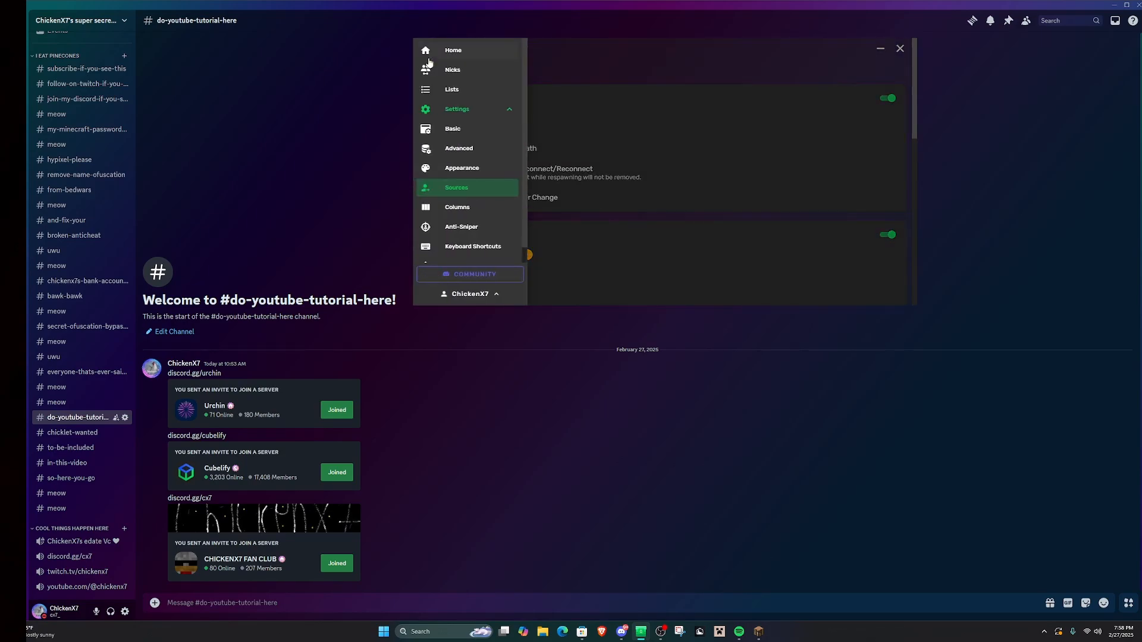
scroll(479, 179, down, 1)
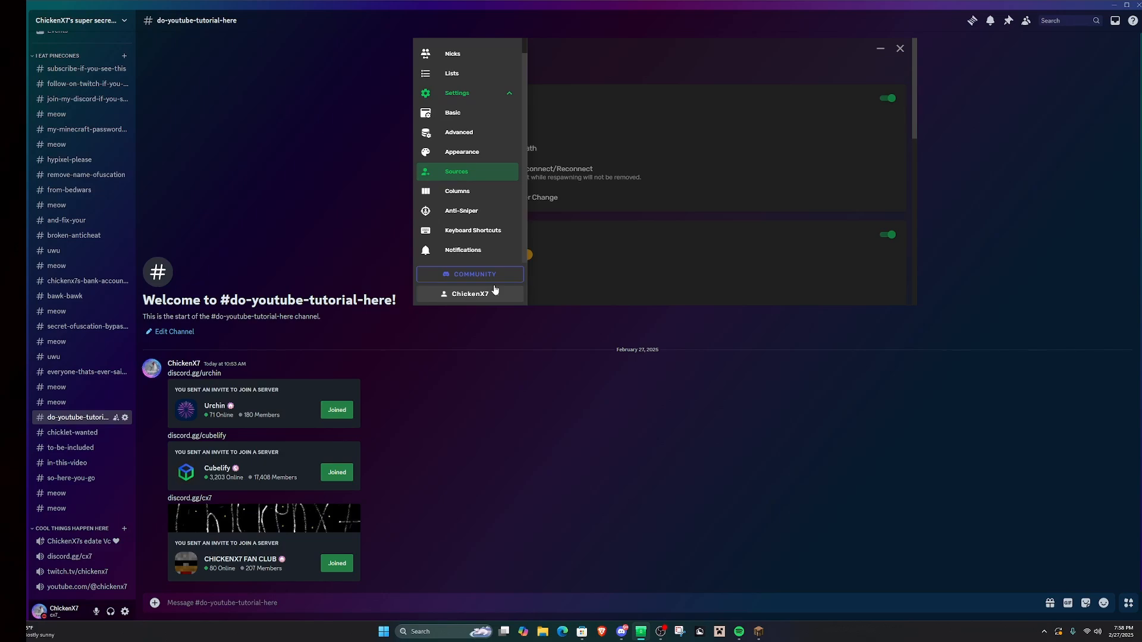
click(492, 234)
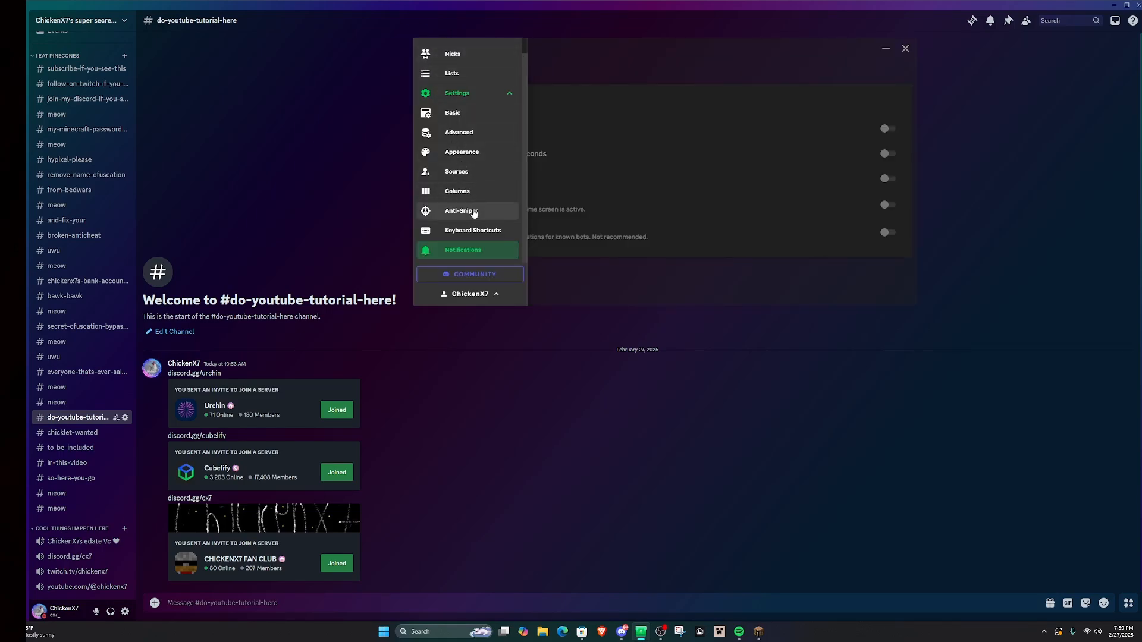
Open the Anti-Sniper Settings and check the Highlight Minimum Score, built-in and external options
click(472, 209)
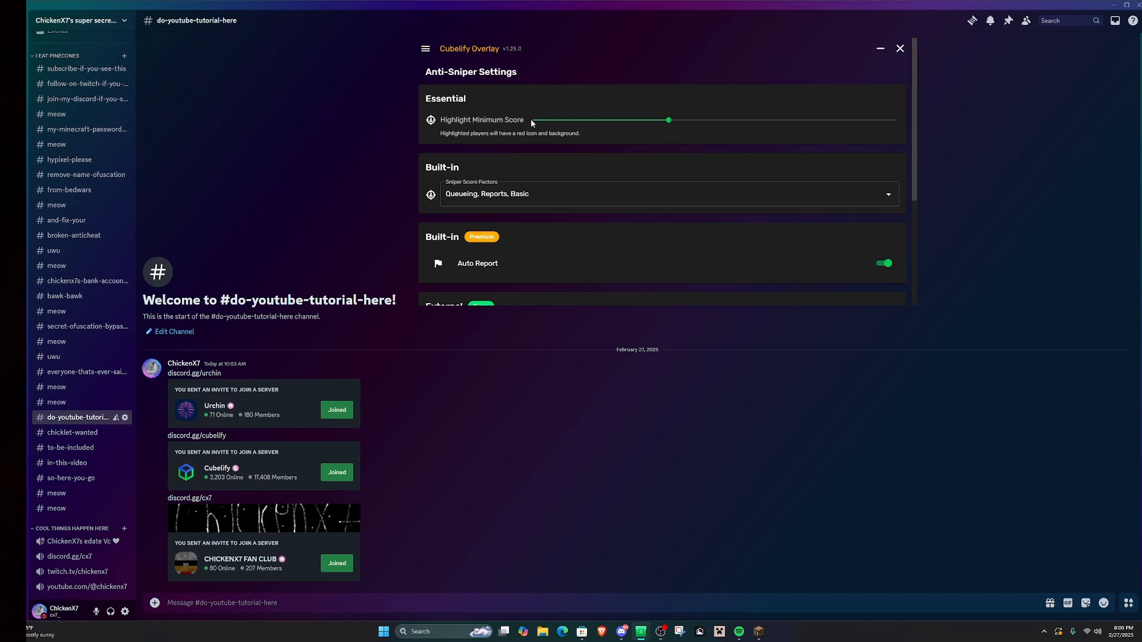
drag(668, 123, 669, 123)
mouse_move(669, 123)
mouse_down()
mouse_move(845, 123)
mouse_move(617, 123)
mouse_move(669, 123)
mouse_up()
scroll(639, 135, down, 2)
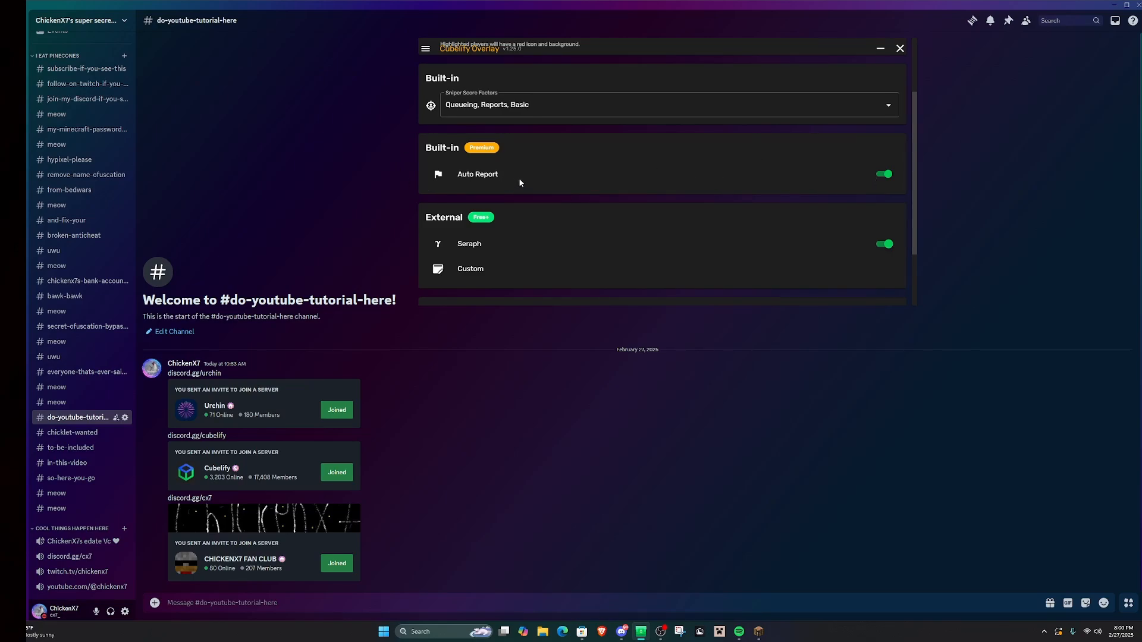
Return to the home player list and check the Report option among the listed player's actions
click(425, 48)
click(463, 59)
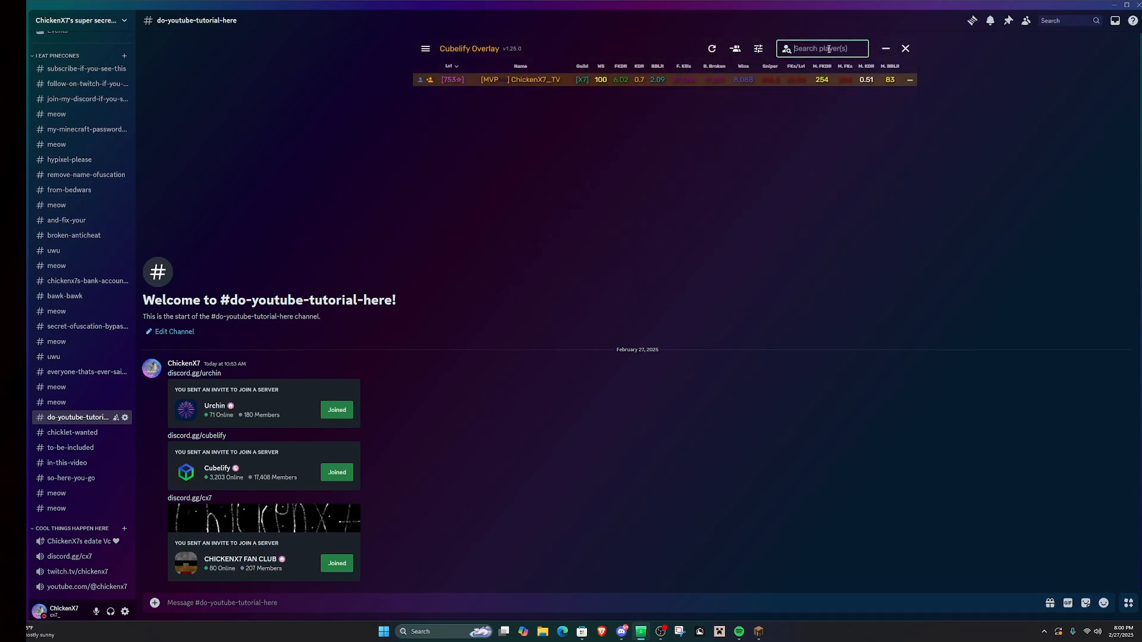
click(910, 81)
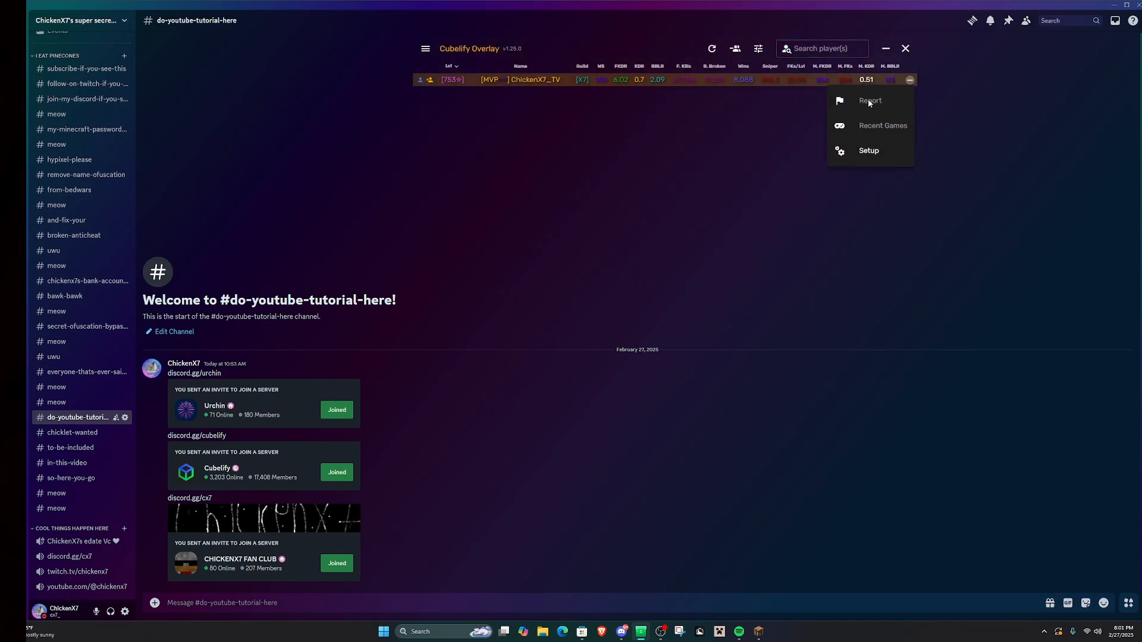
click(867, 102)
click(911, 81)
click(911, 82)
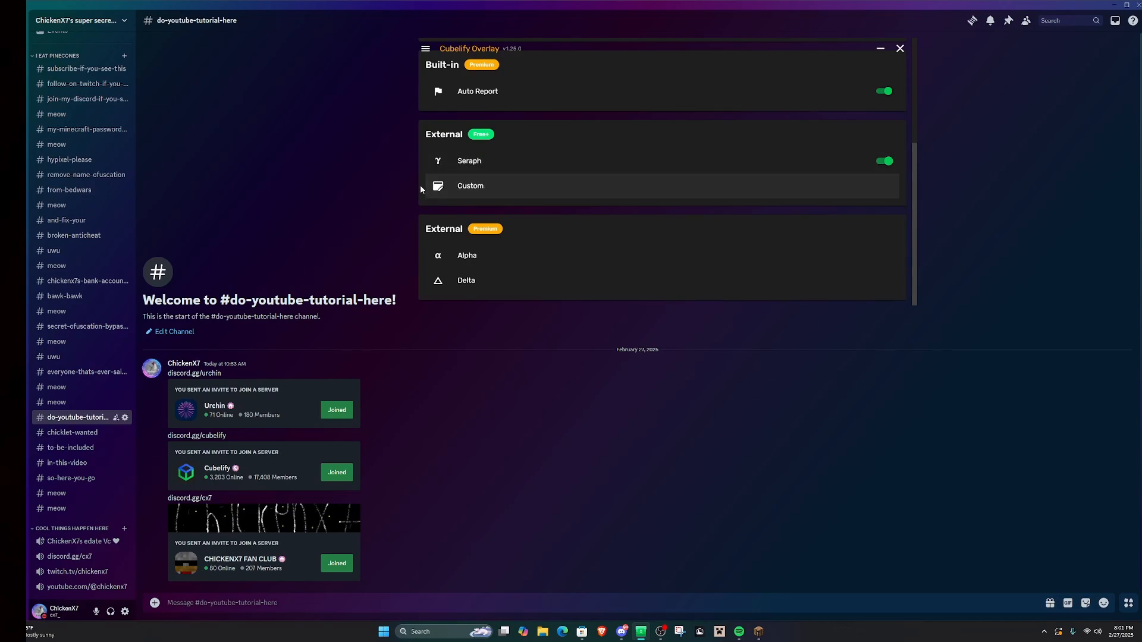
View the Custom external source in the Anti-Sniper Settings, then return to the home player list
click(483, 190)
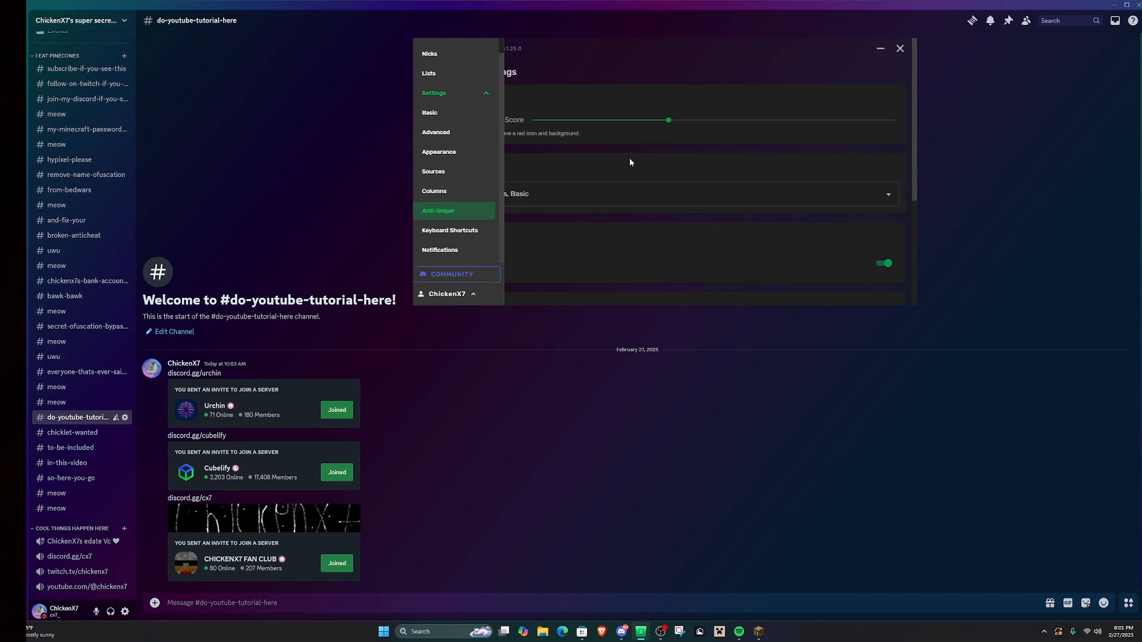
click(427, 51)
scroll(455, 84, up, 1)
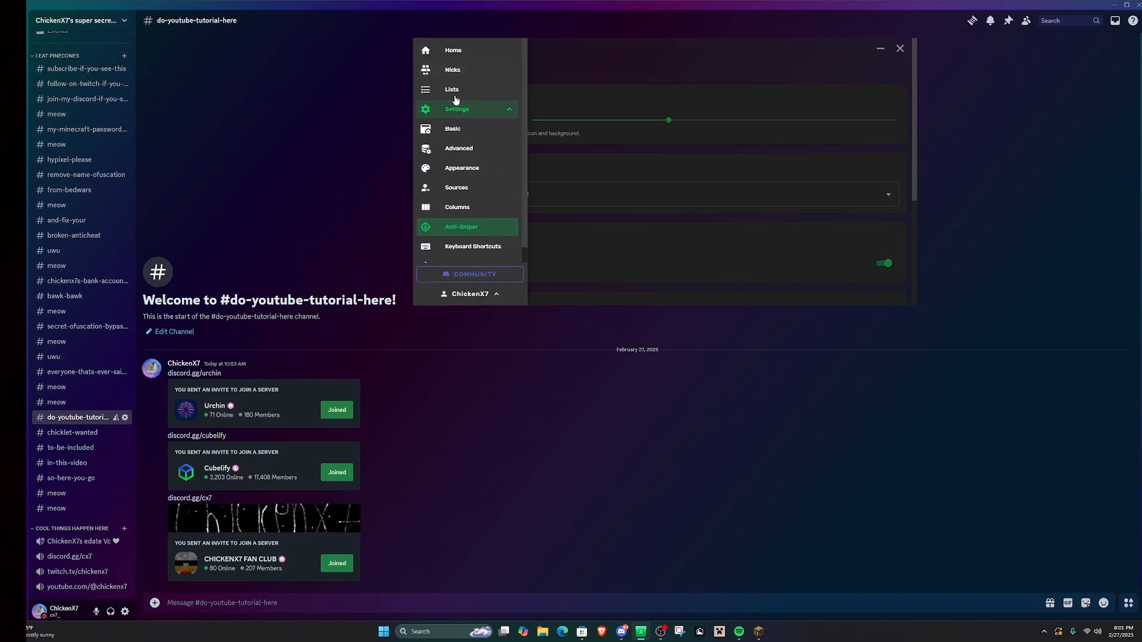
click(461, 54)
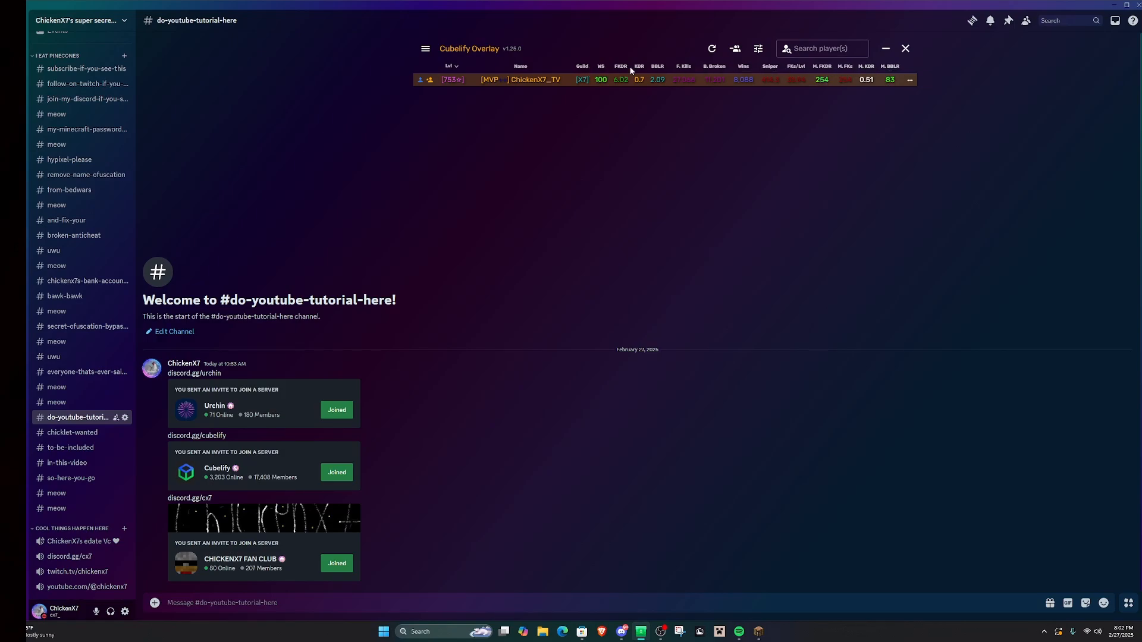
Open the Columns Settings and look through the list of additional columns available for Bed Wars, then close the list
click(426, 49)
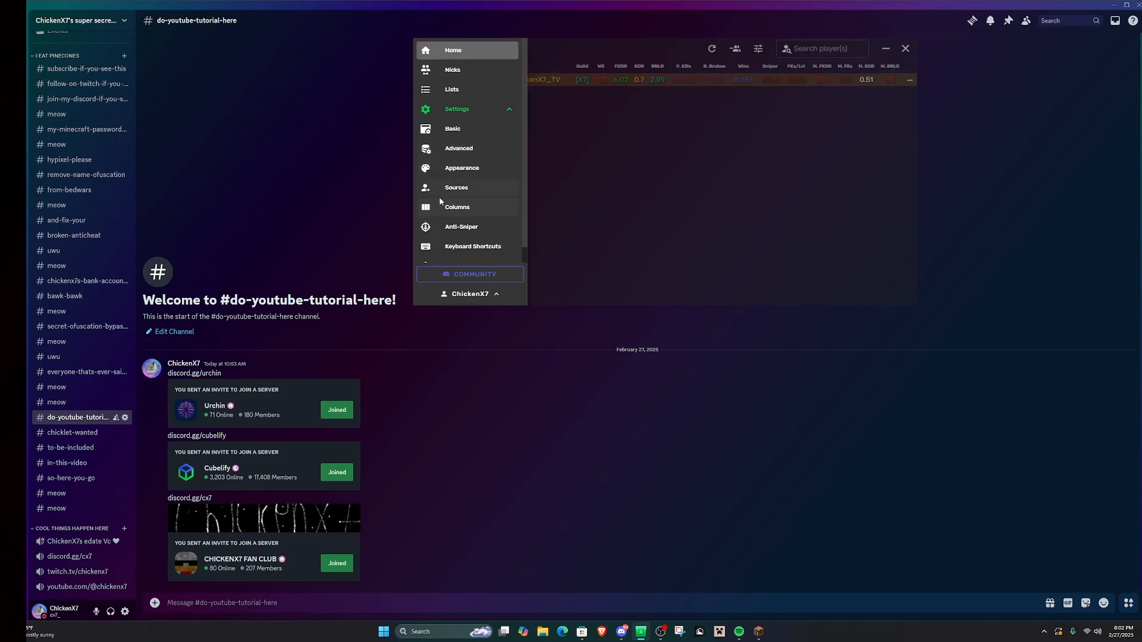
click(452, 205)
scroll(595, 208, down, 5)
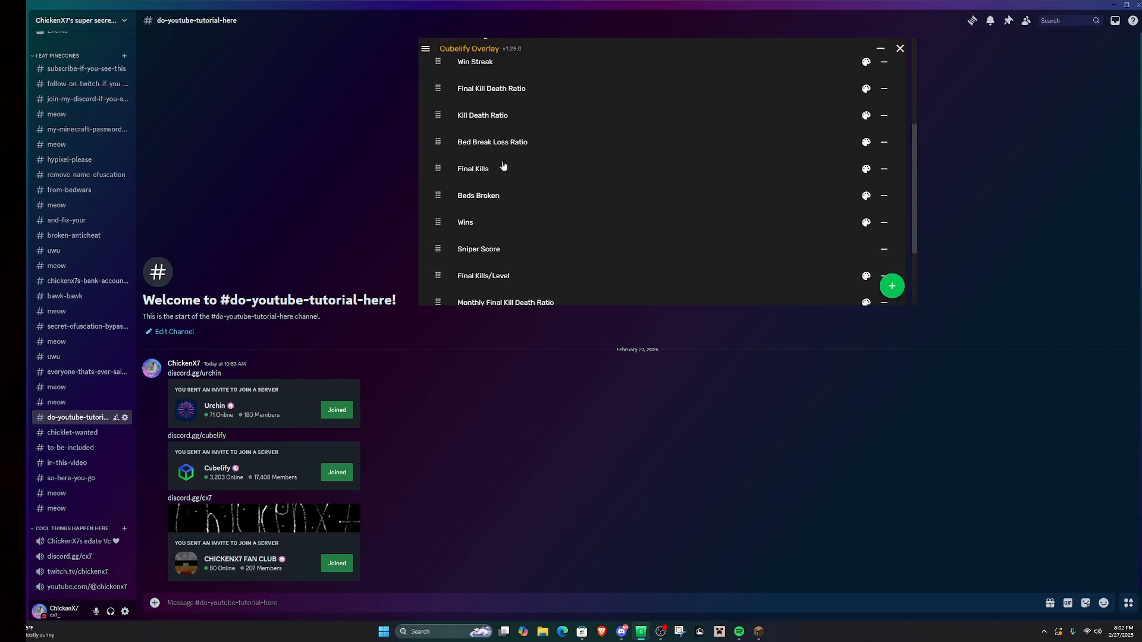
click(897, 289)
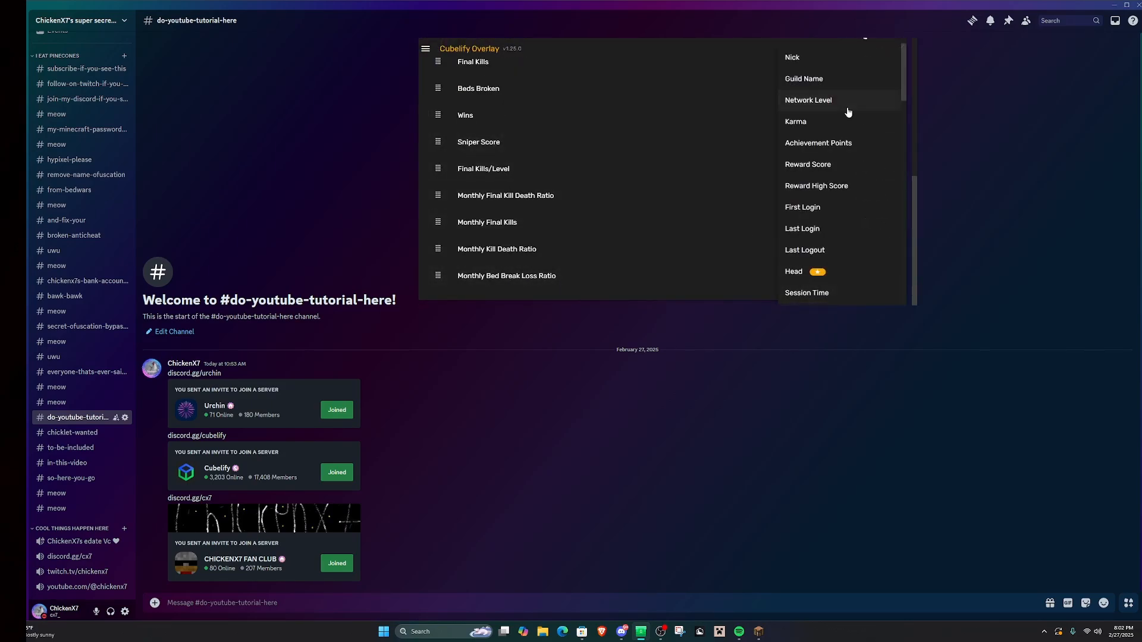
scroll(844, 82, down, 5)
scroll(844, 79, down, 12)
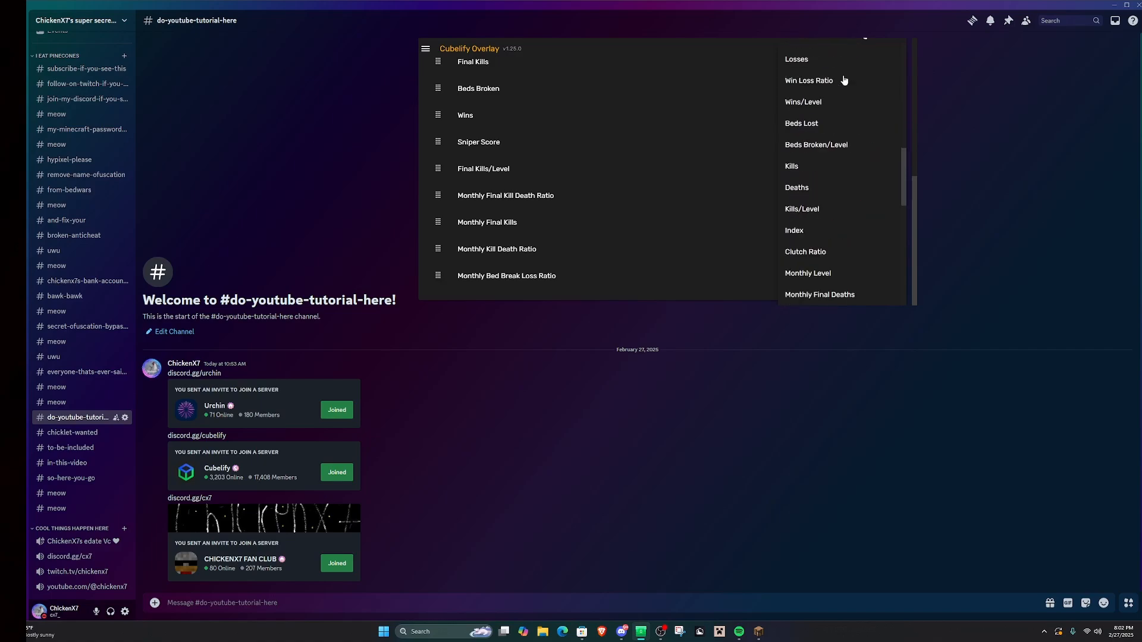
scroll(844, 80, down, 1)
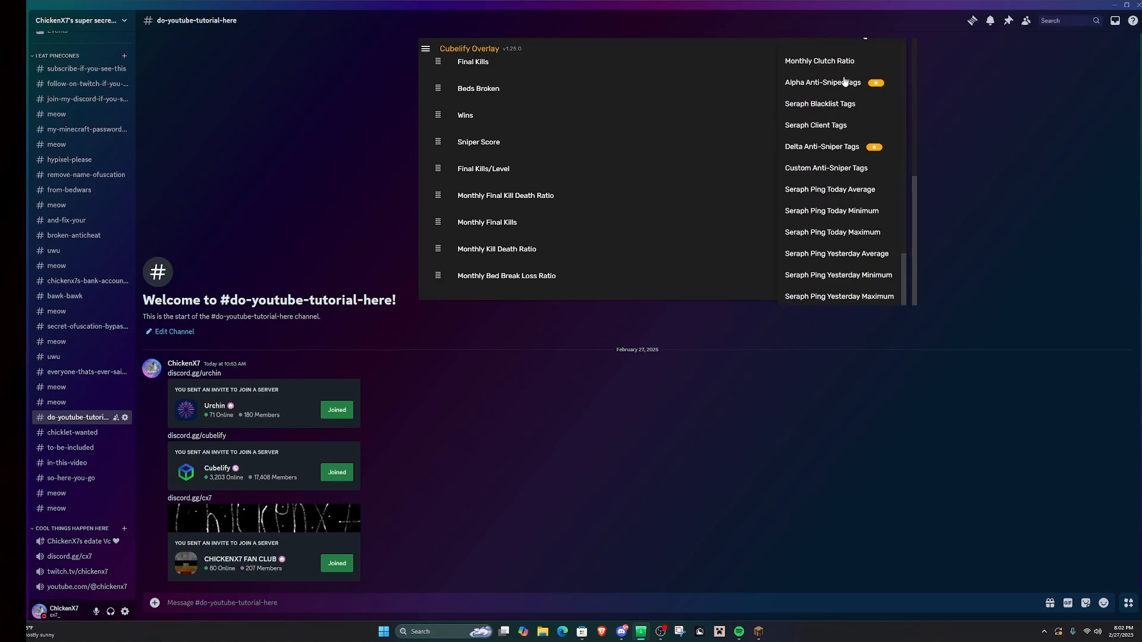
scroll(837, 288, up, 1)
scroll(839, 286, up, 14)
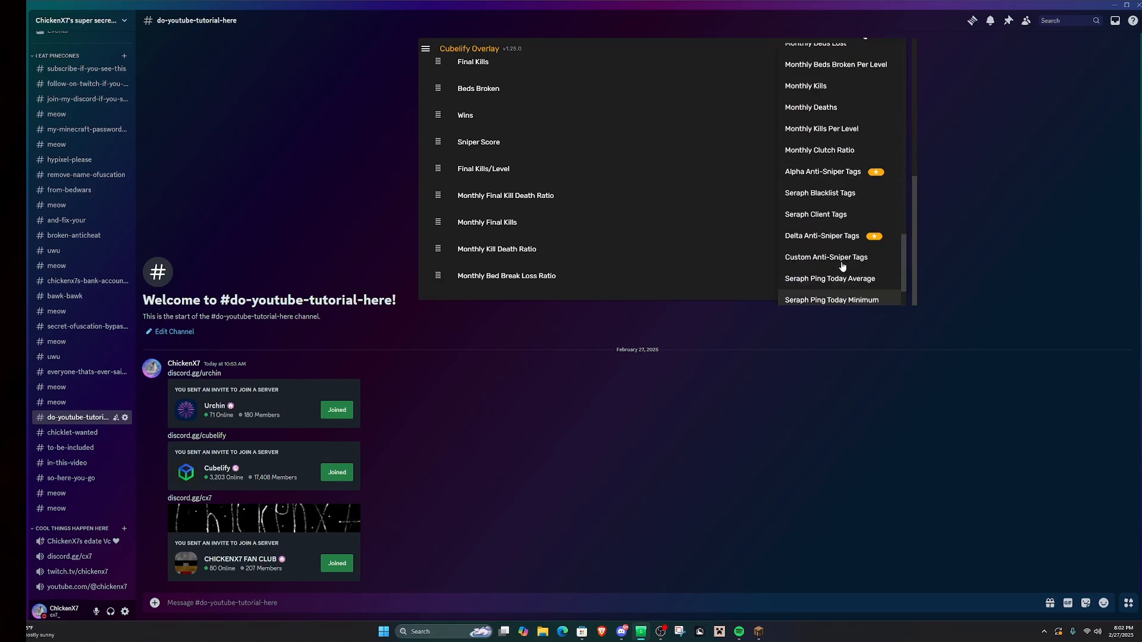
scroll(845, 265, up, 1)
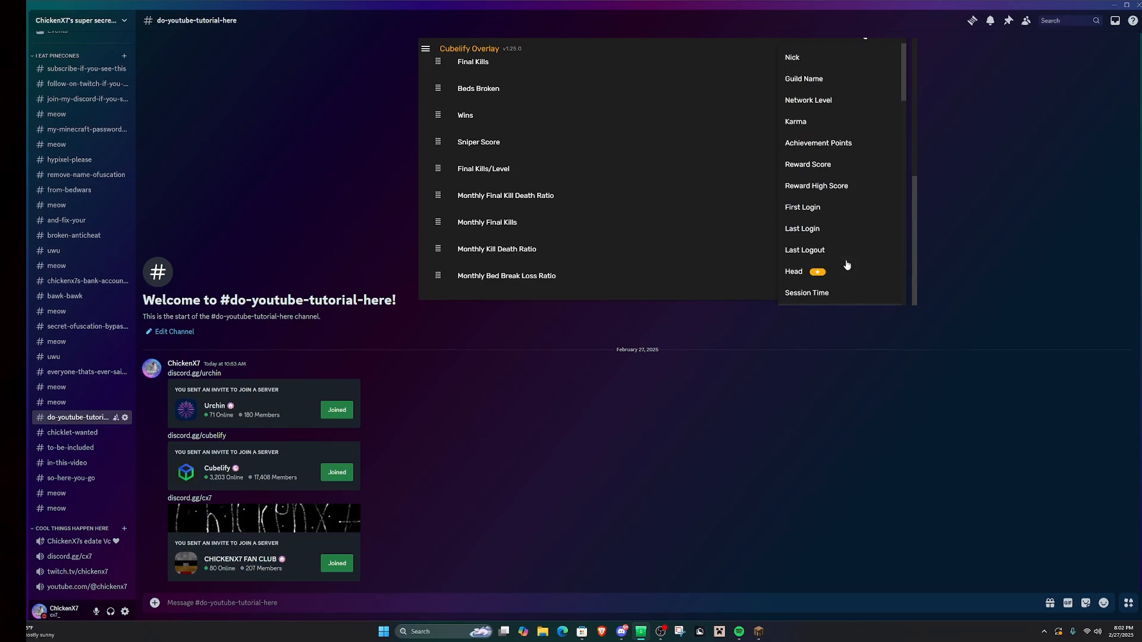
scroll(654, 265, up, 5)
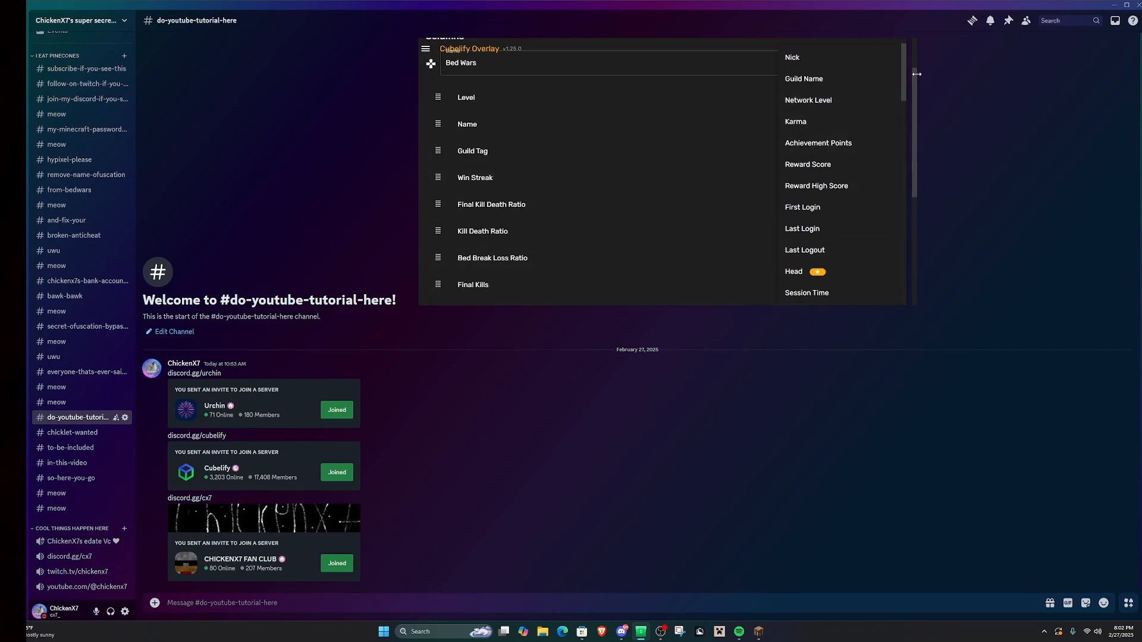
scroll(588, 113, up, 1)
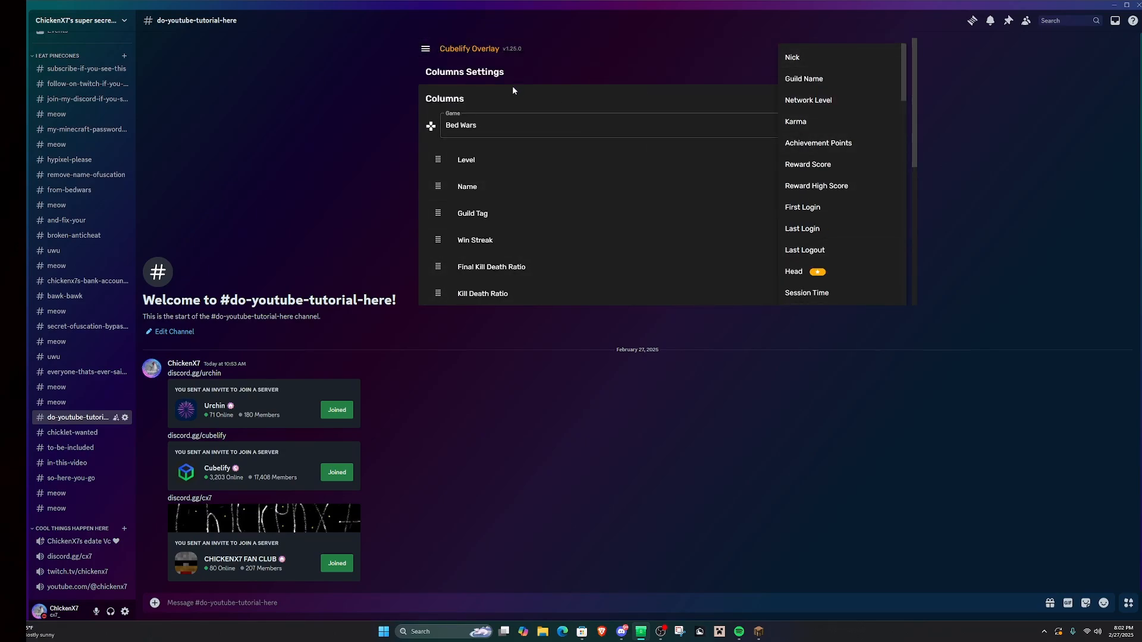
click(562, 69)
Review the current Bed Wars columns from Level down to Monthly Bed Break Loss Ratio
scroll(479, 157, down, 1)
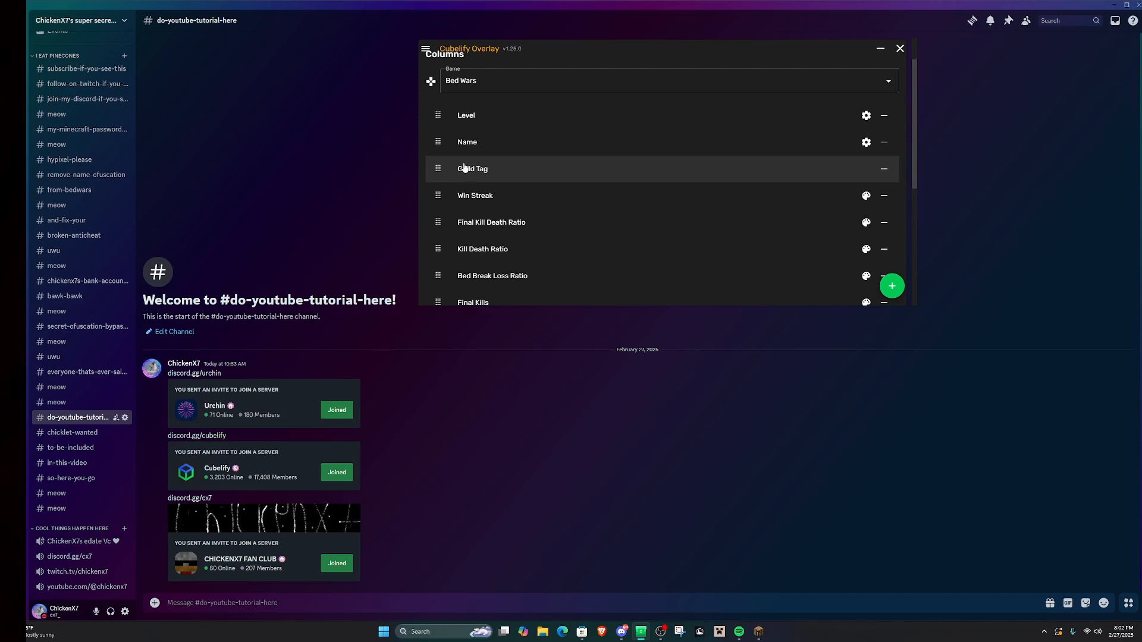
scroll(503, 203, down, 1)
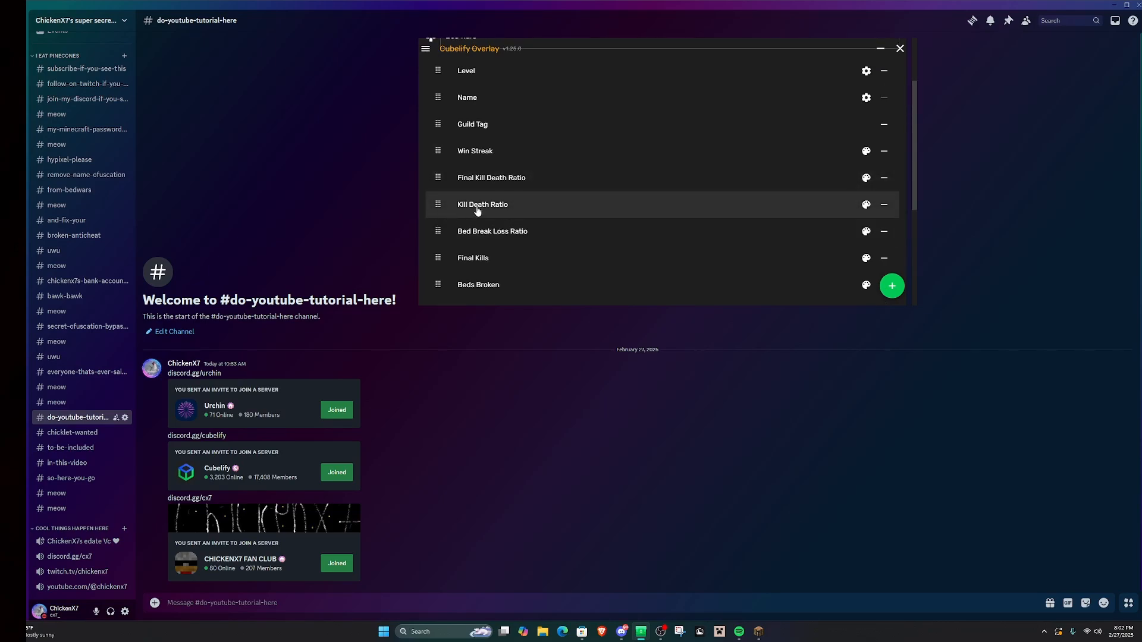
scroll(505, 233, down, 2)
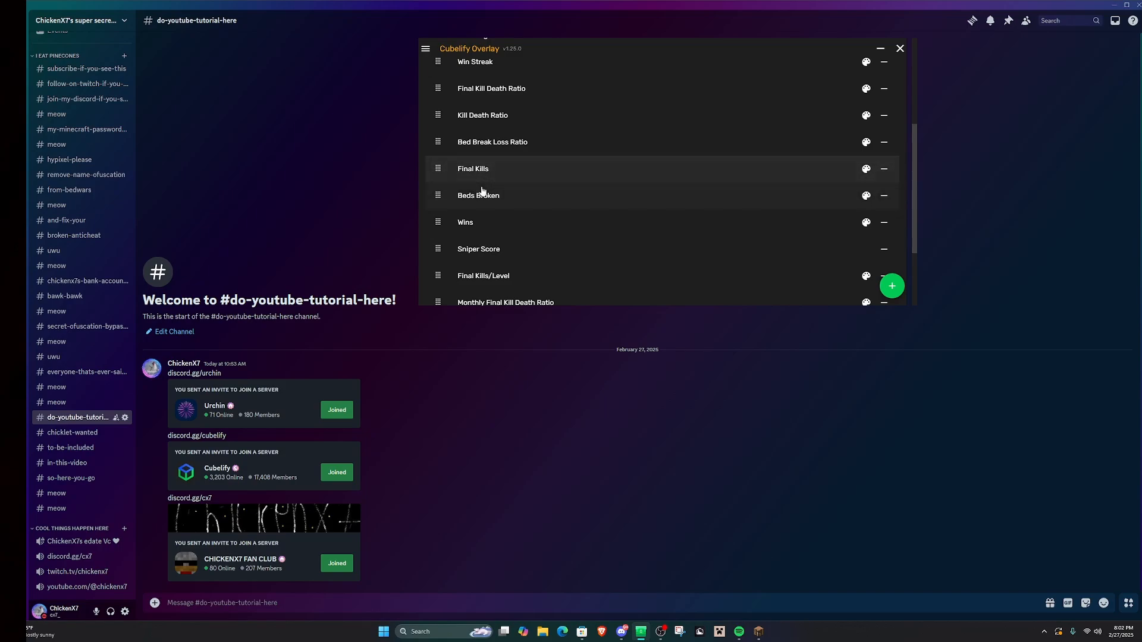
scroll(494, 216, down, 2)
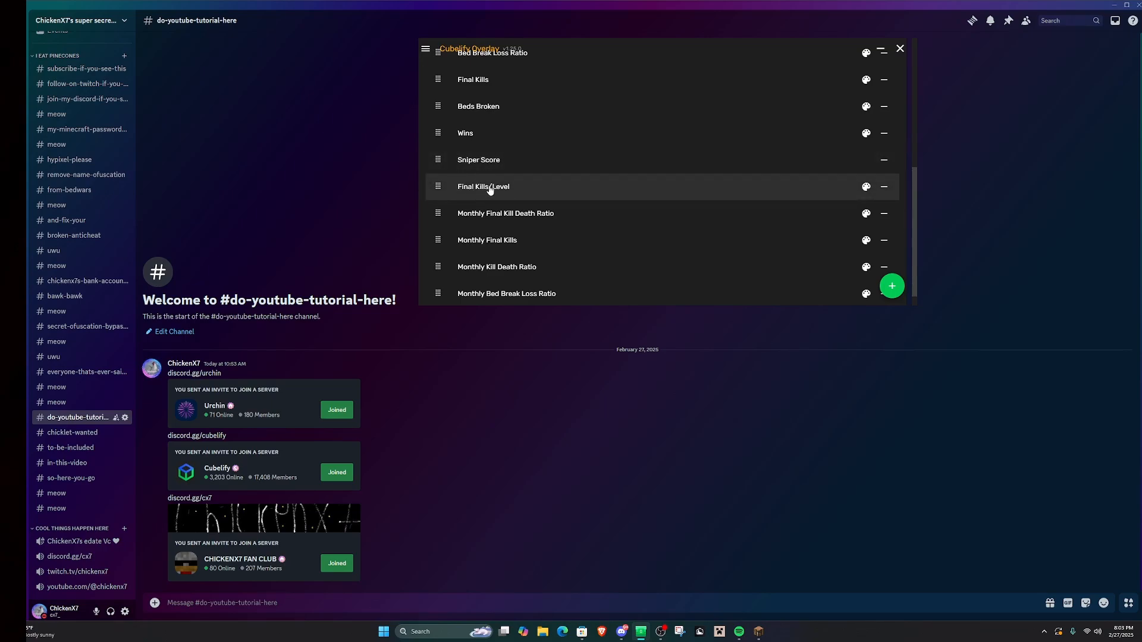
scroll(487, 187, down, 1)
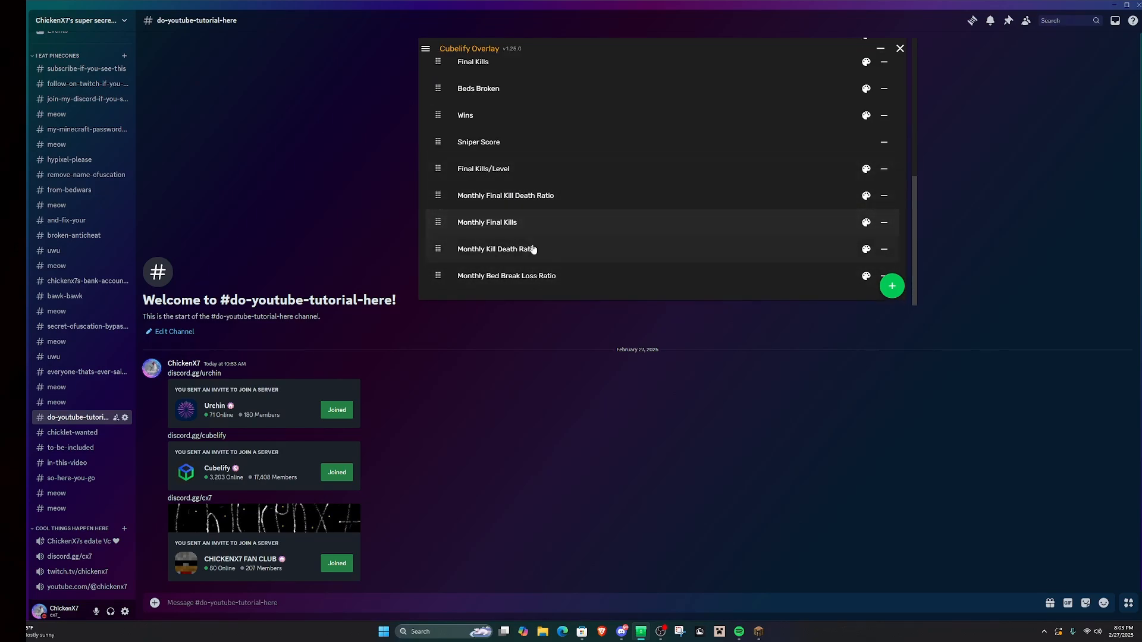
scroll(576, 253, up, 8)
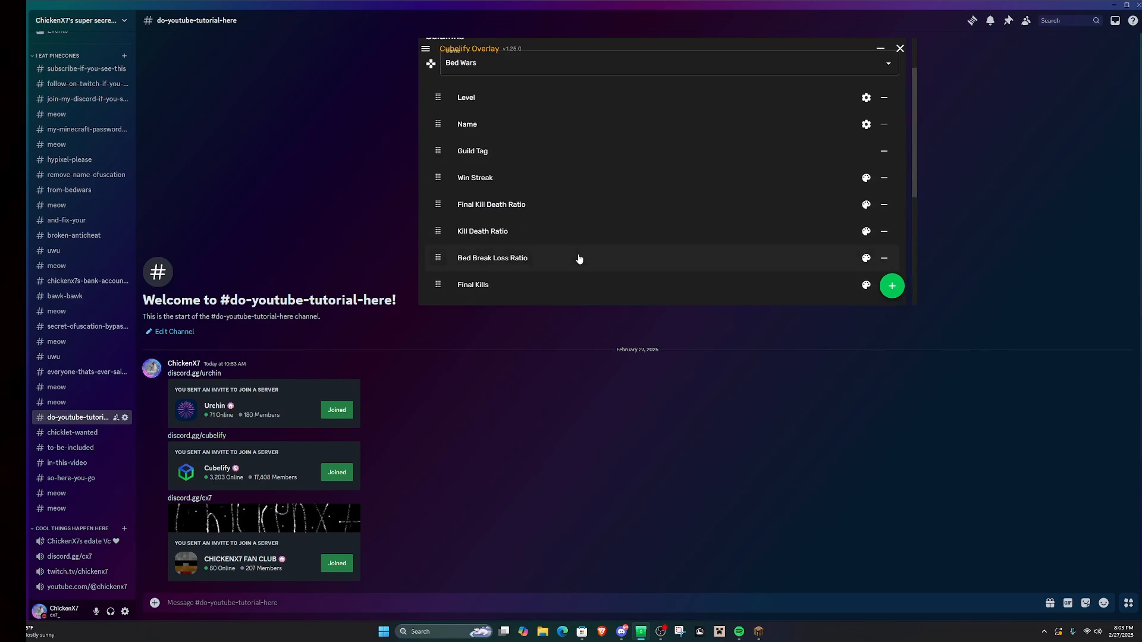
Add an Achievement Points column and place it between Final Kills and Beds Broken
click(892, 286)
scroll(822, 75, down, 5)
scroll(822, 75, up, 5)
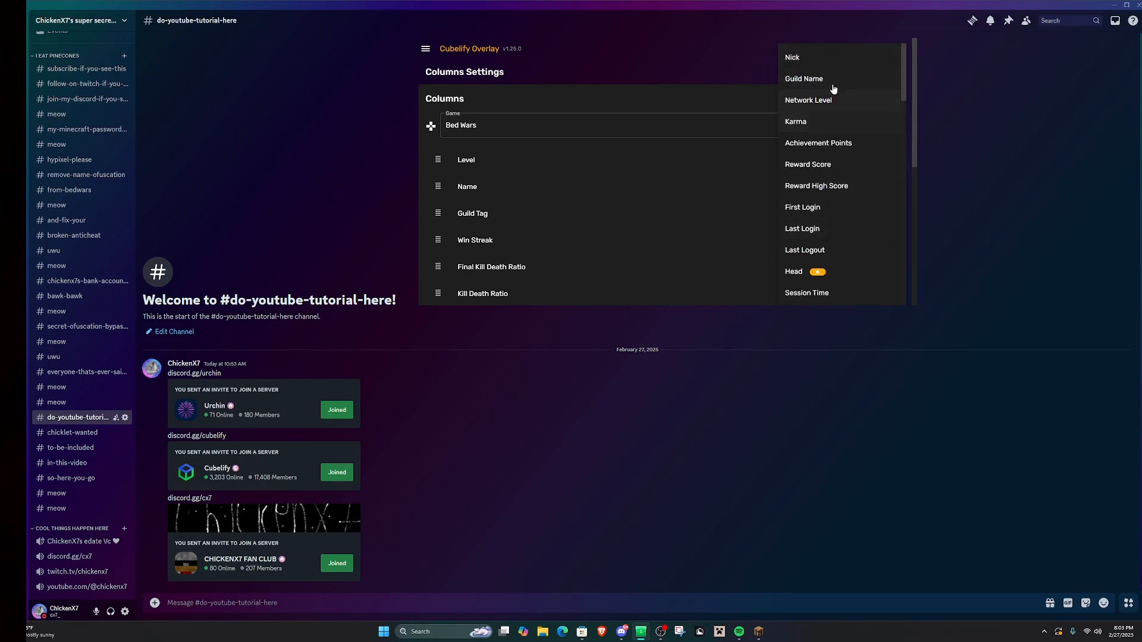
click(847, 145)
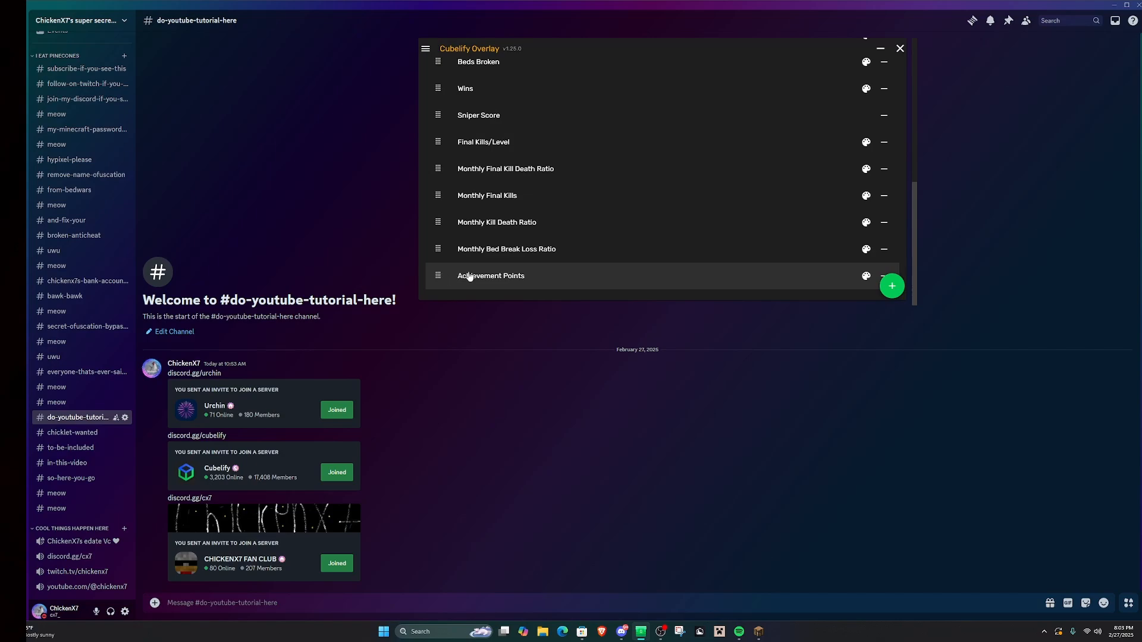
drag(436, 276, 466, 111)
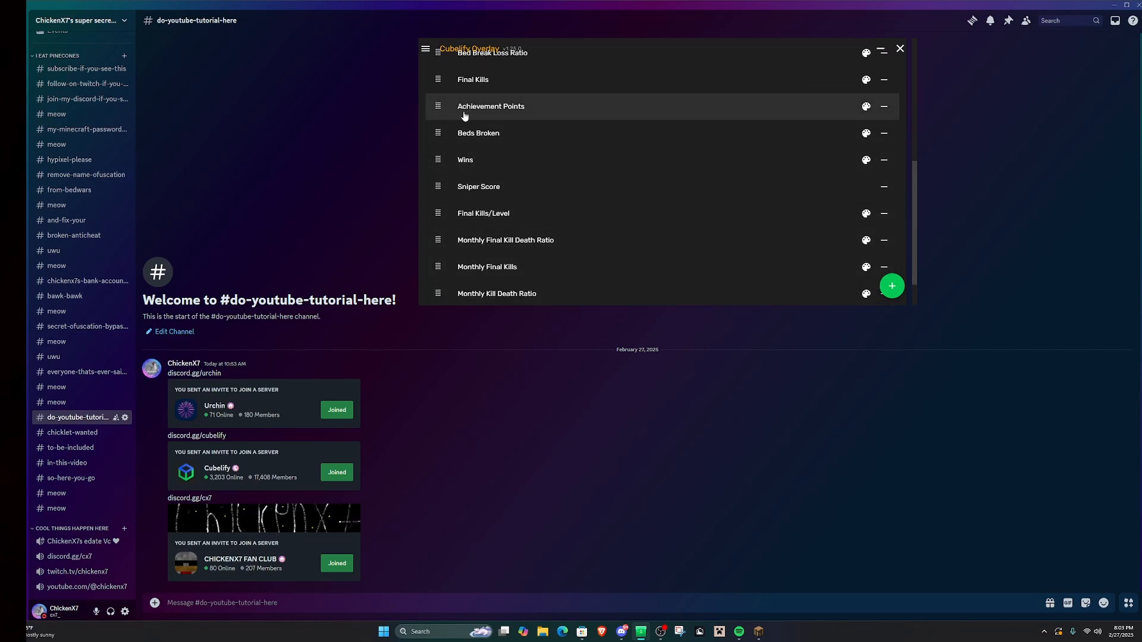
Remove the Achievement Points column from the Bed Wars columns
click(885, 108)
scroll(618, 208, down, 1)
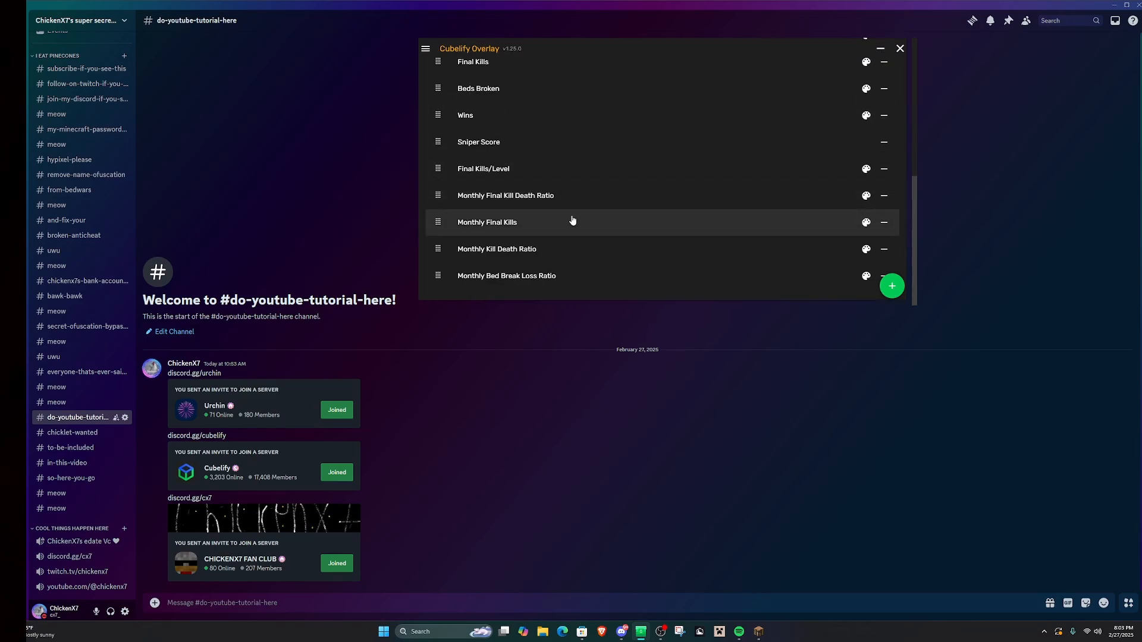
Turn off Show Prefix and Suffix for the Level column and view the home player list
scroll(606, 278, up, 5)
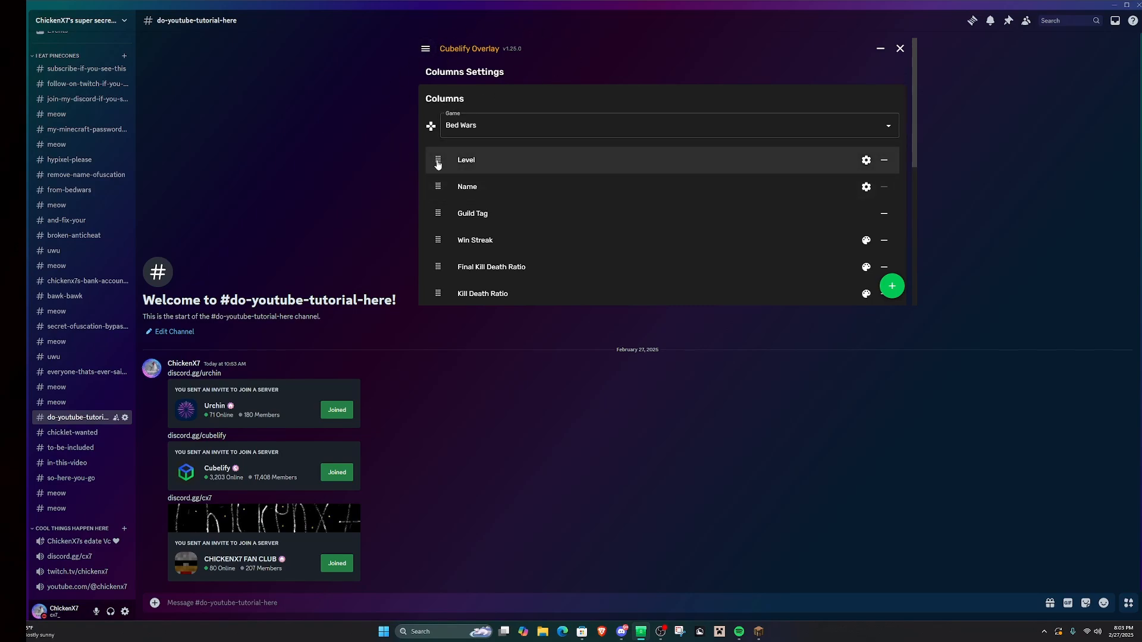
click(866, 161)
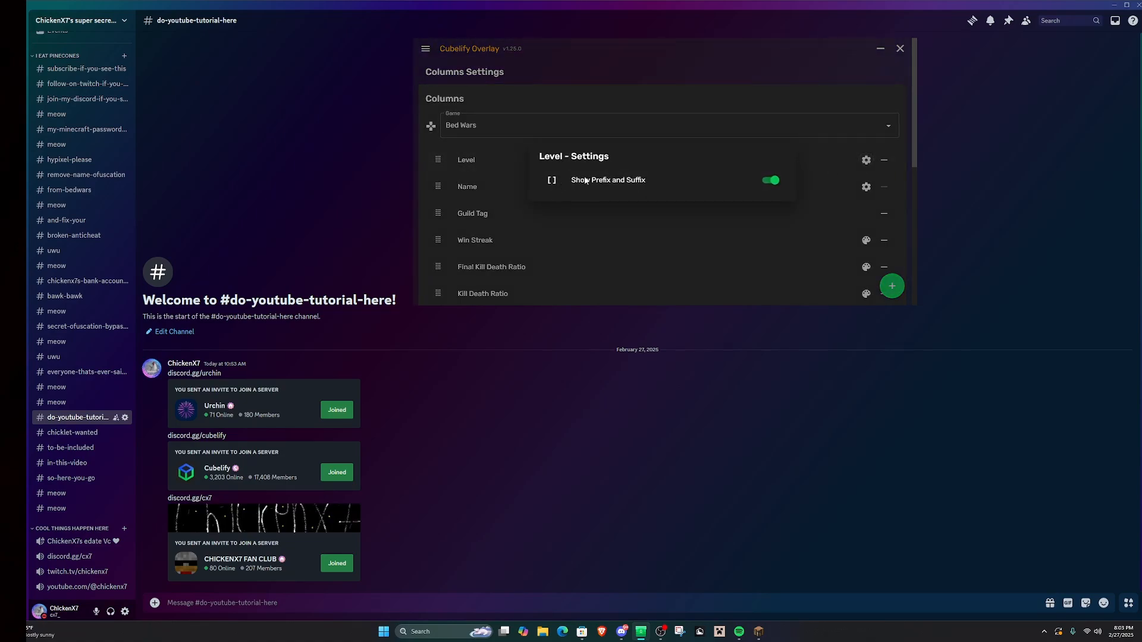
click(772, 182)
click(425, 48)
click(455, 52)
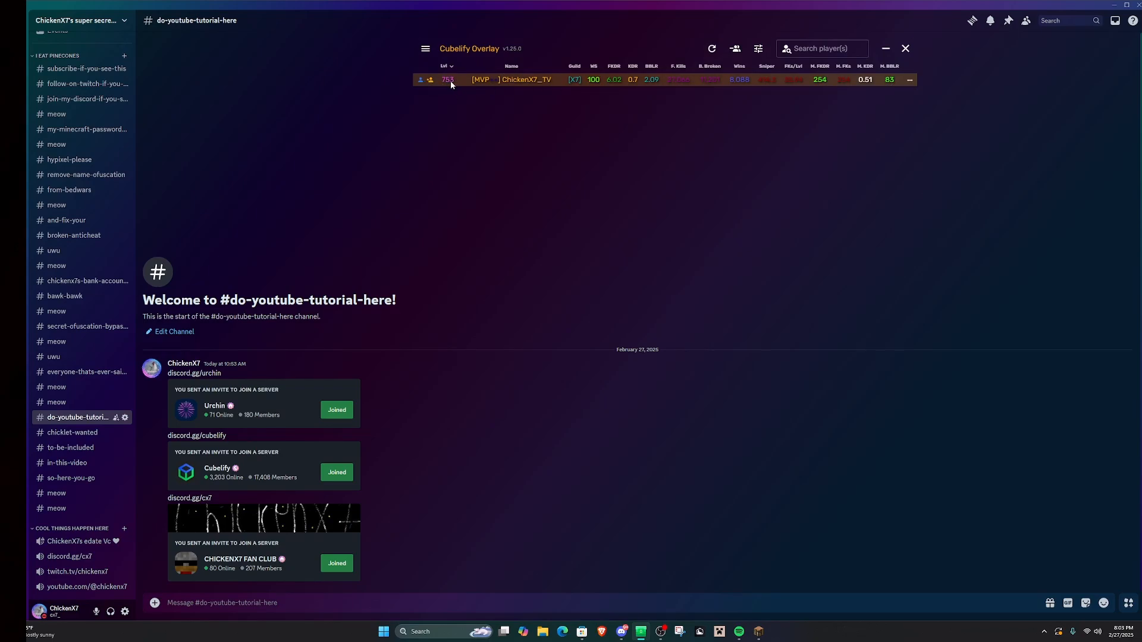
Turn Show Prefix and Suffix back on for the Level column and return to the home player list
click(425, 48)
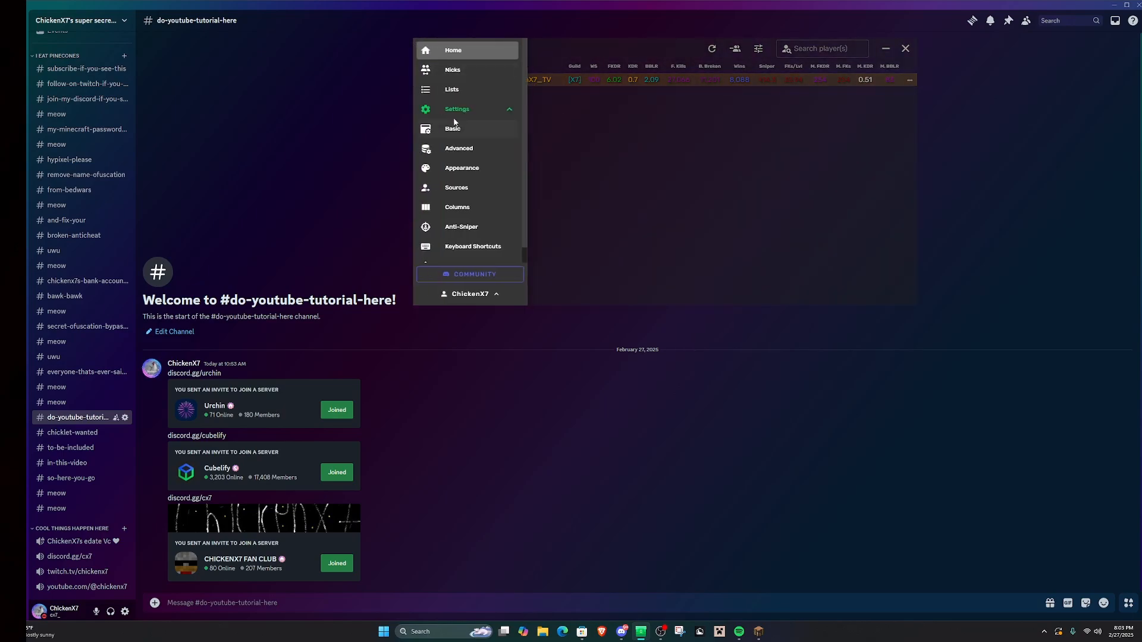
click(457, 207)
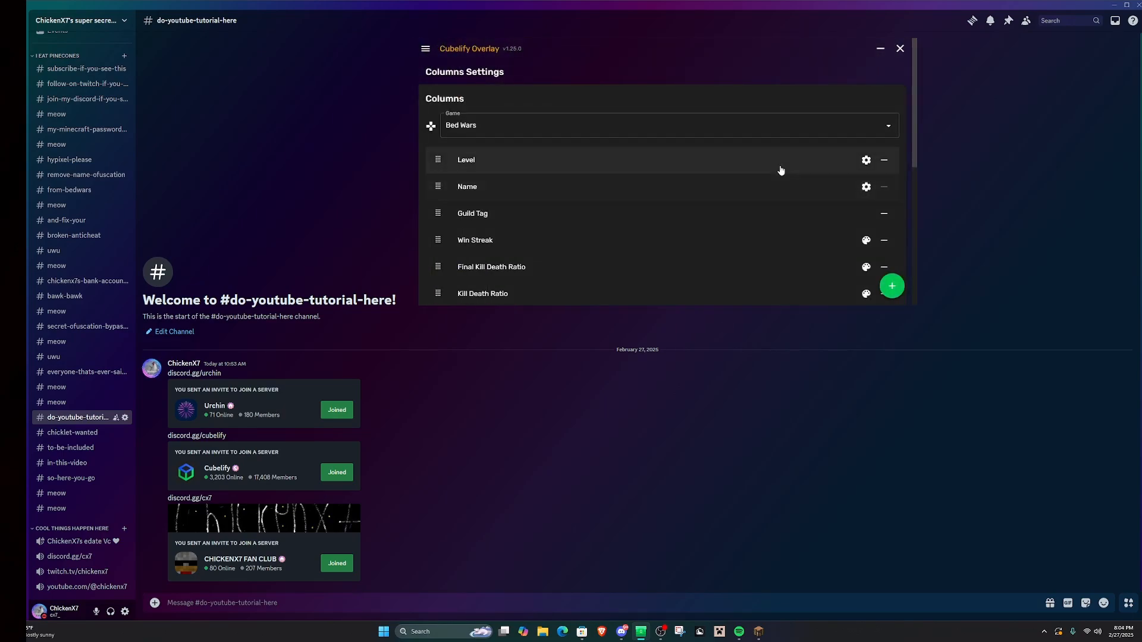
click(866, 160)
click(769, 180)
click(425, 48)
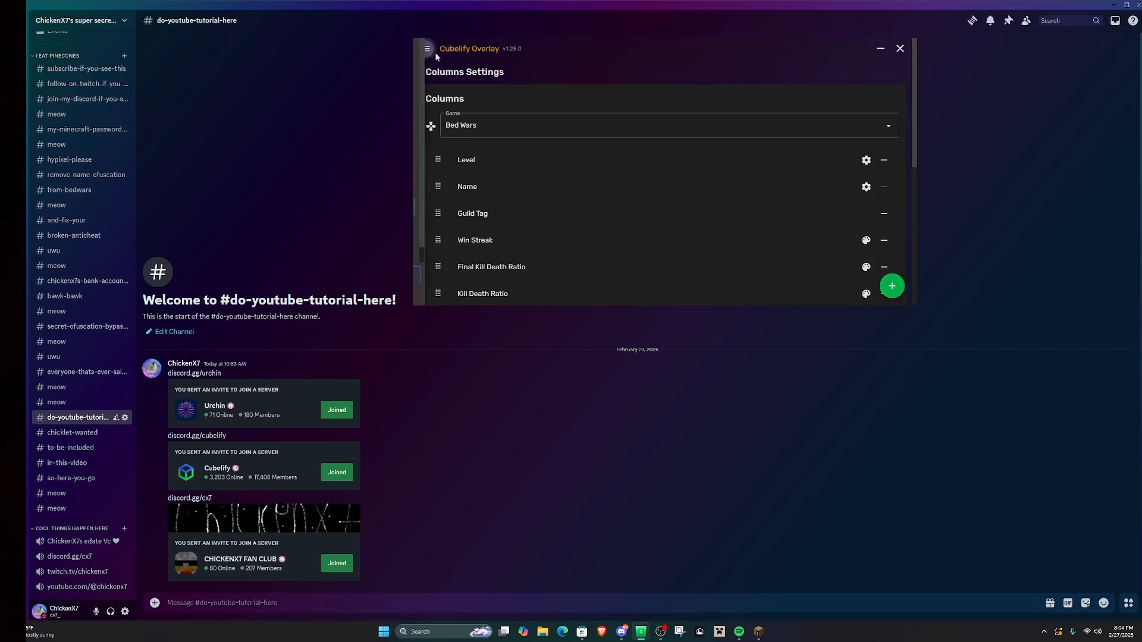
click(467, 56)
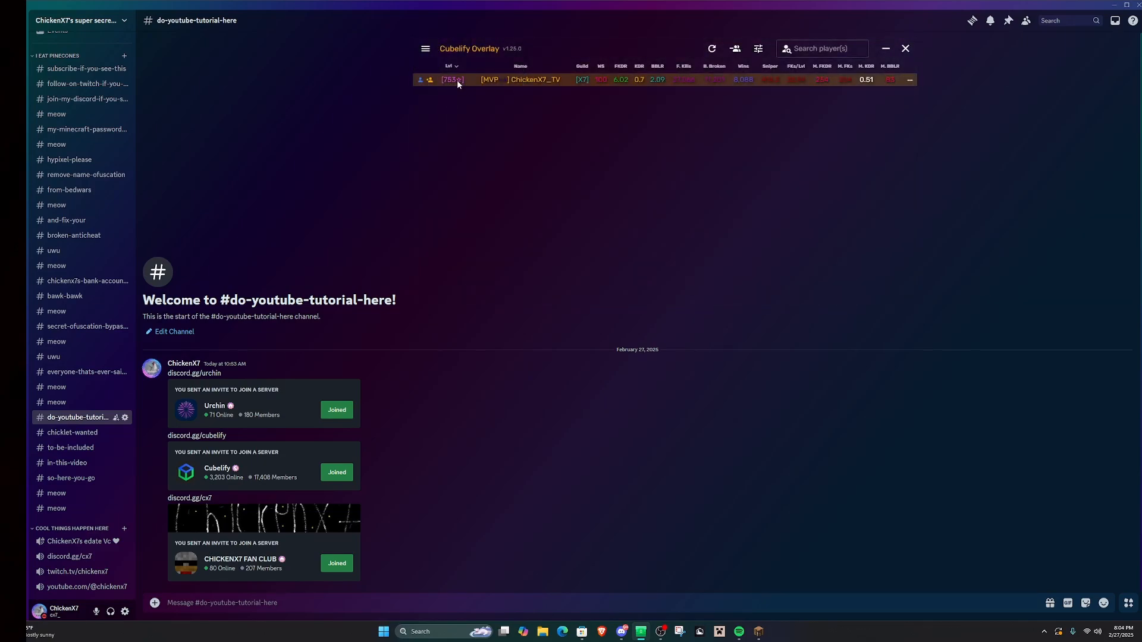
Check the Name column's Show Prefix and MVP++ Always Gold settings in the Columns Settings
click(425, 48)
click(466, 191)
scroll(745, 178, down, 2)
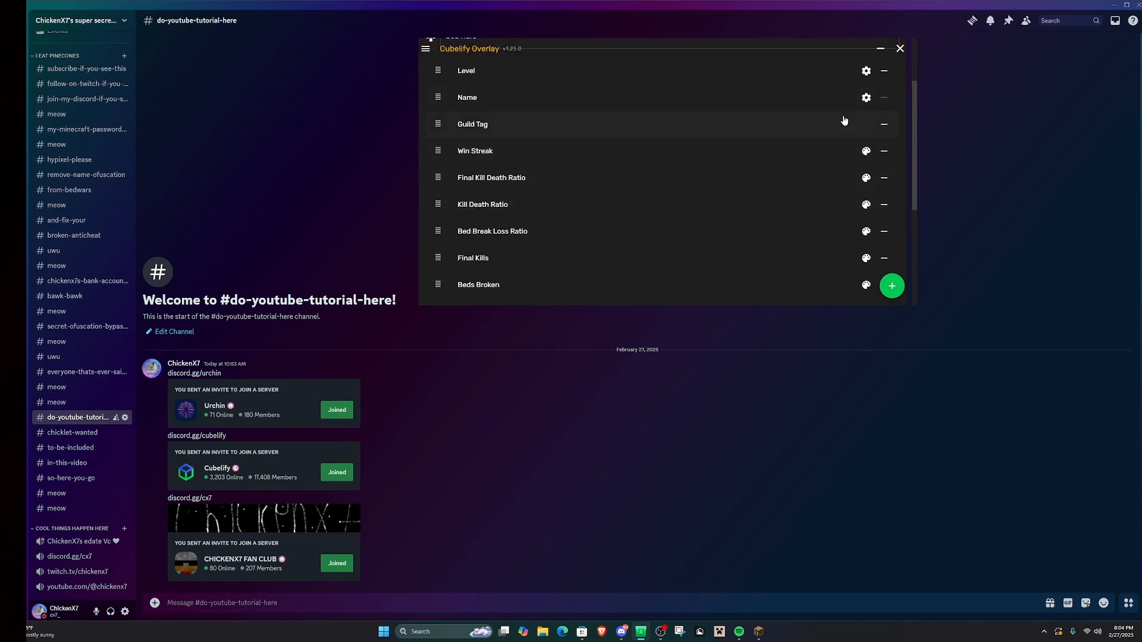
click(866, 98)
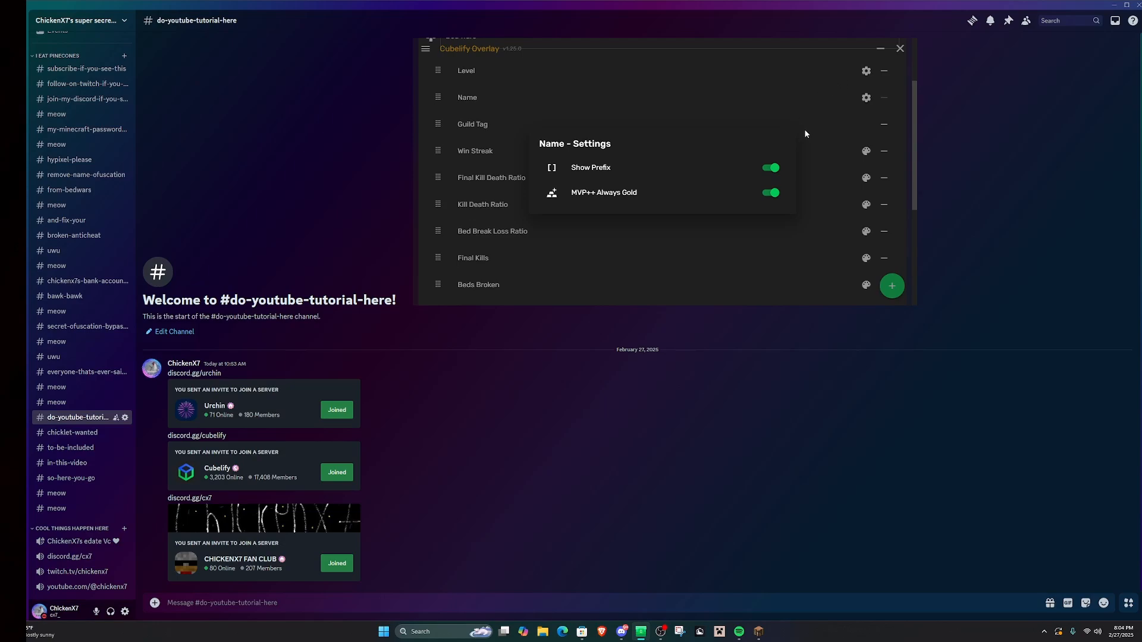
click(824, 121)
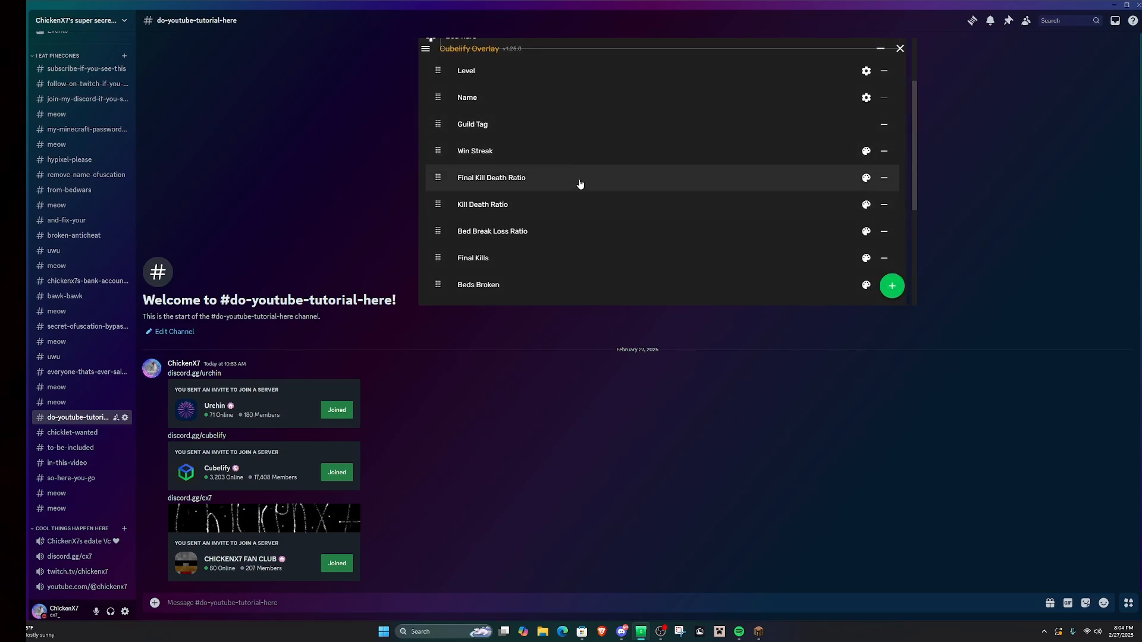
Leave the Columns Settings and go back to the home player list to view the stat columns
scroll(565, 189, up, 3)
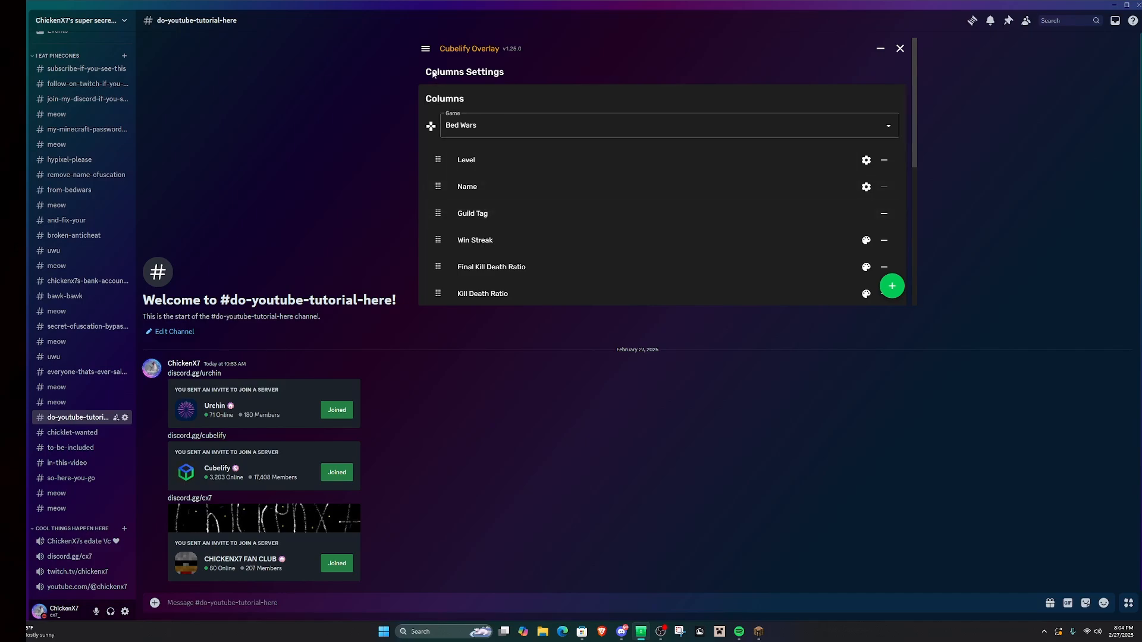
click(426, 49)
click(452, 69)
click(426, 49)
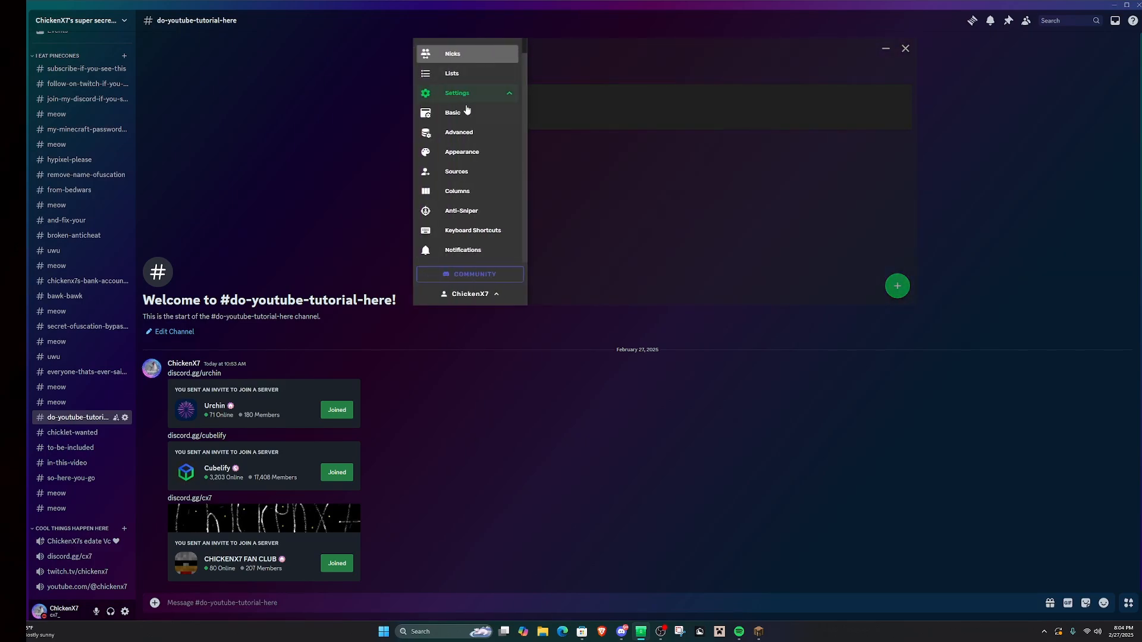
click(454, 51)
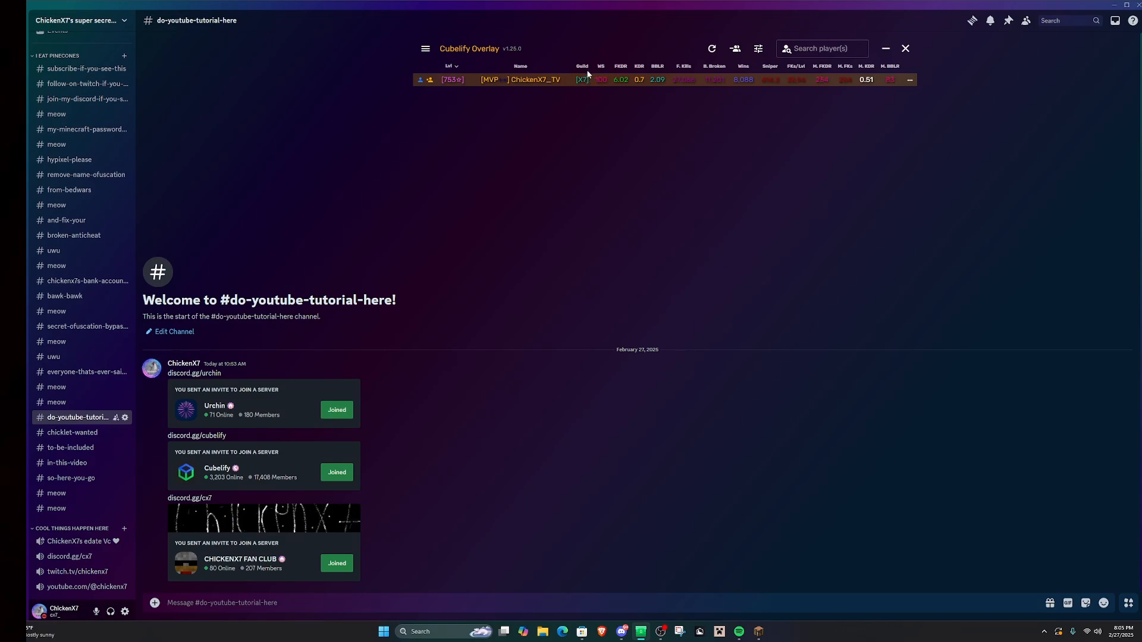
Open the Win Streak column's color coding settings from the Columns Settings
click(426, 49)
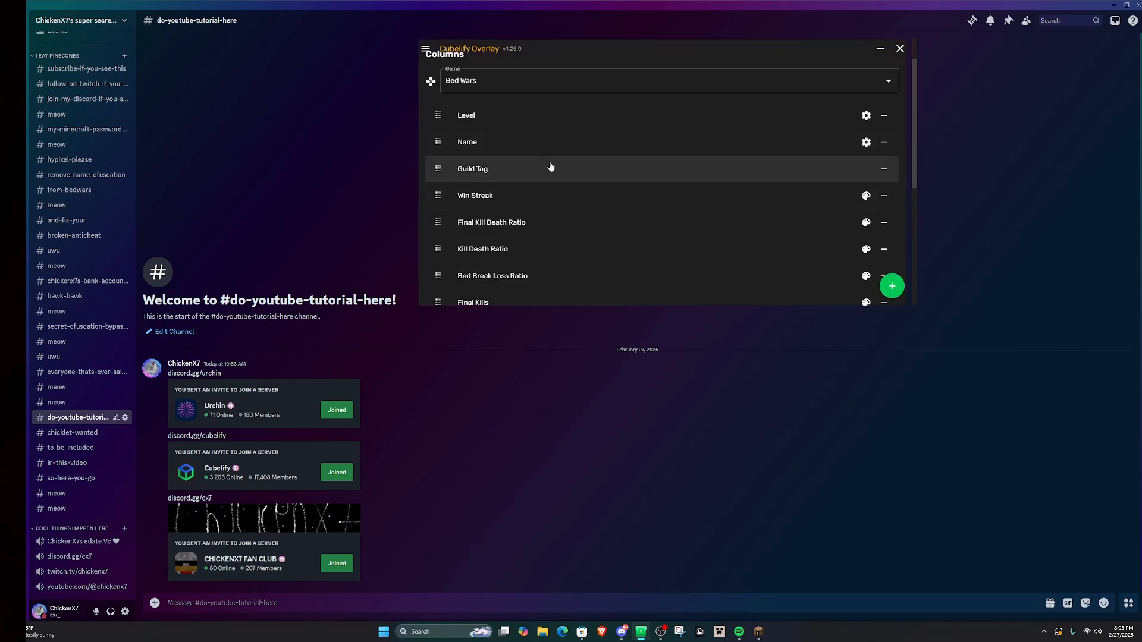
scroll(679, 177, down, 1)
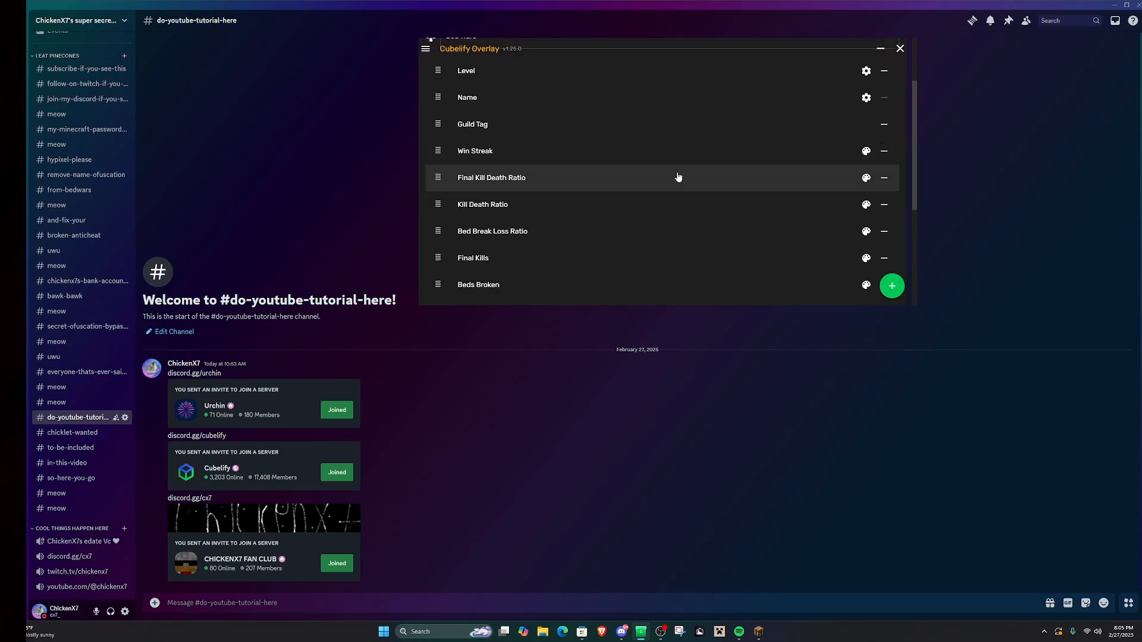
click(866, 153)
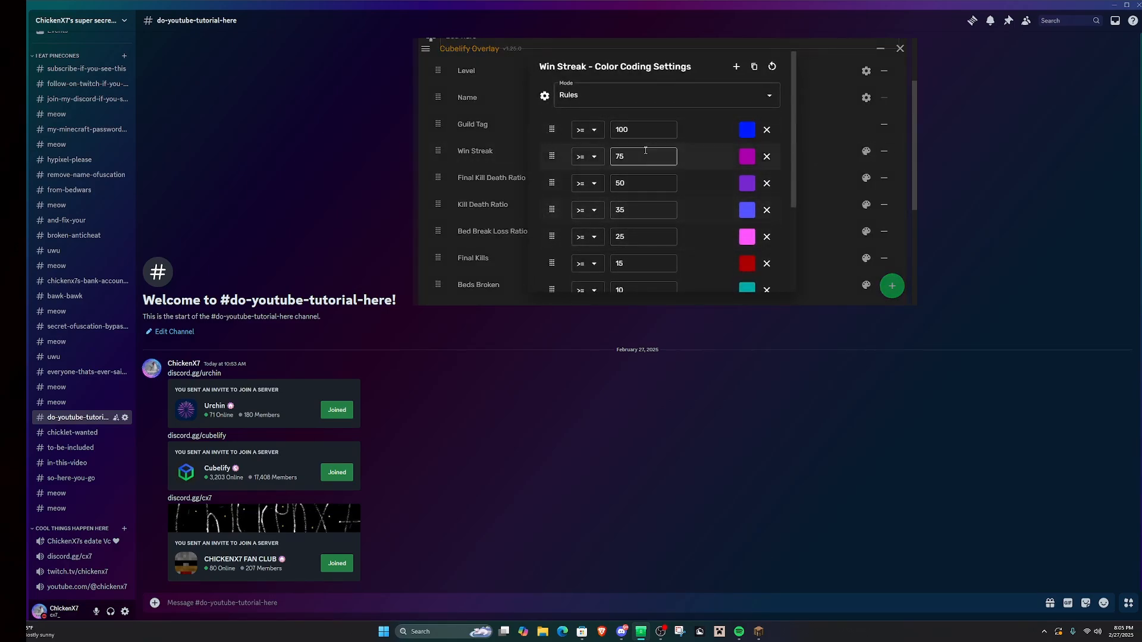
Examine the thresholds and colors of the Win Streak column's color coding rules
scroll(673, 280, down, 3)
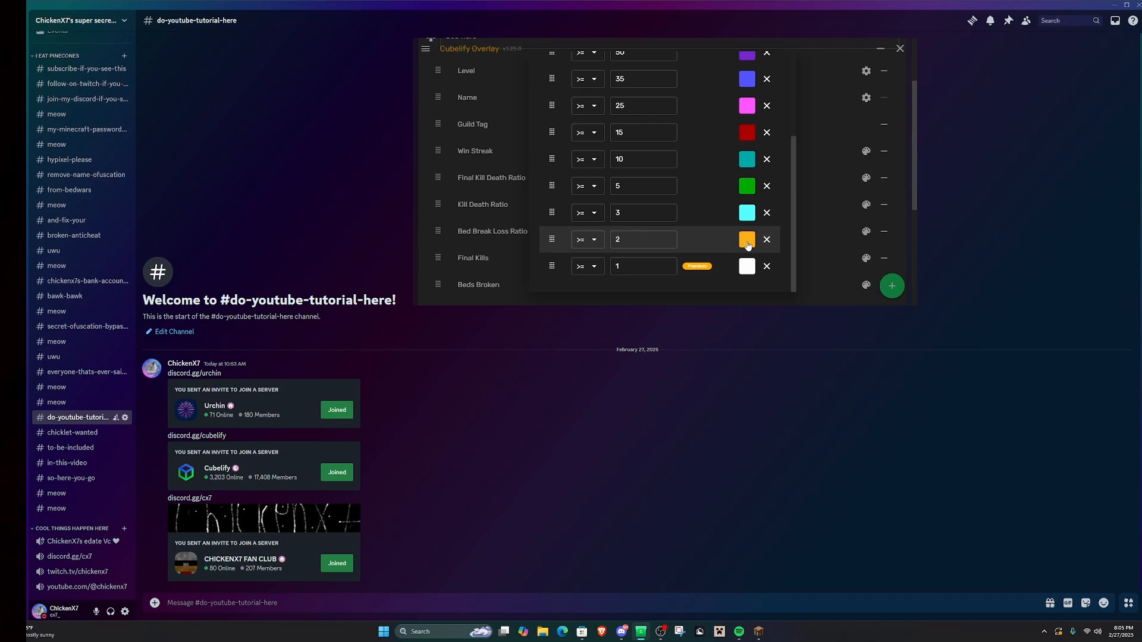
scroll(631, 235, up, 1)
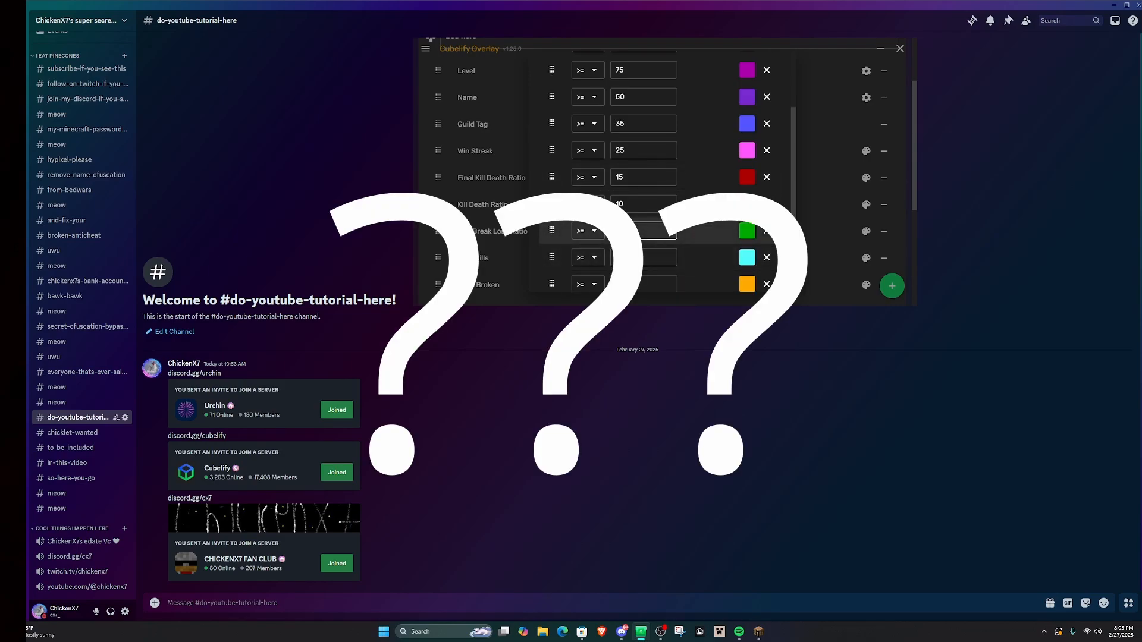
click(628, 228)
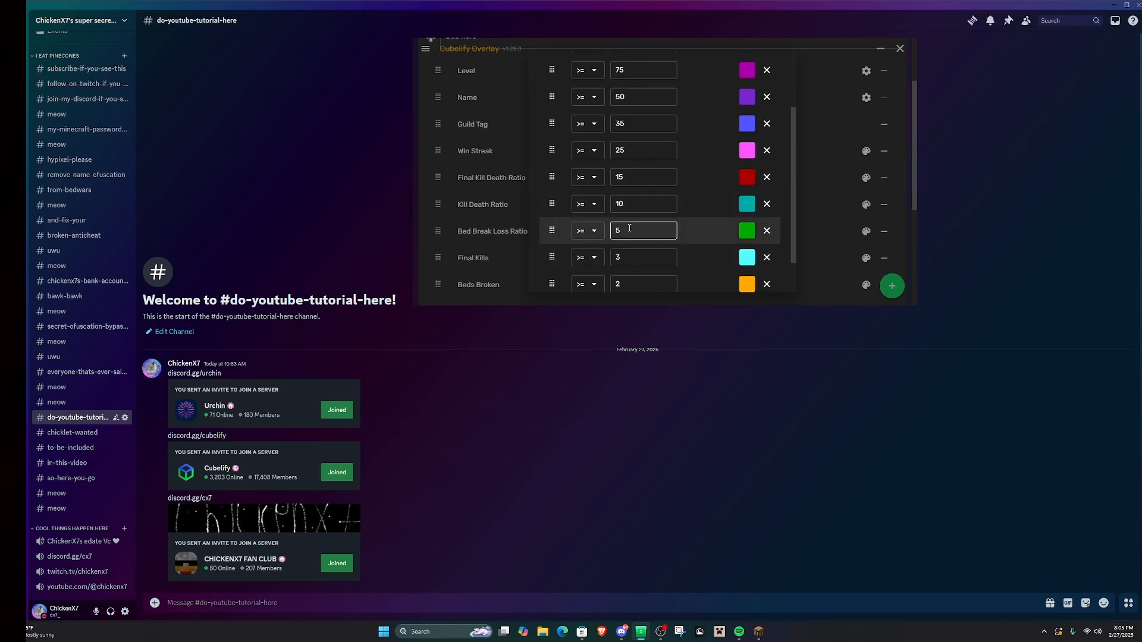
click(635, 207)
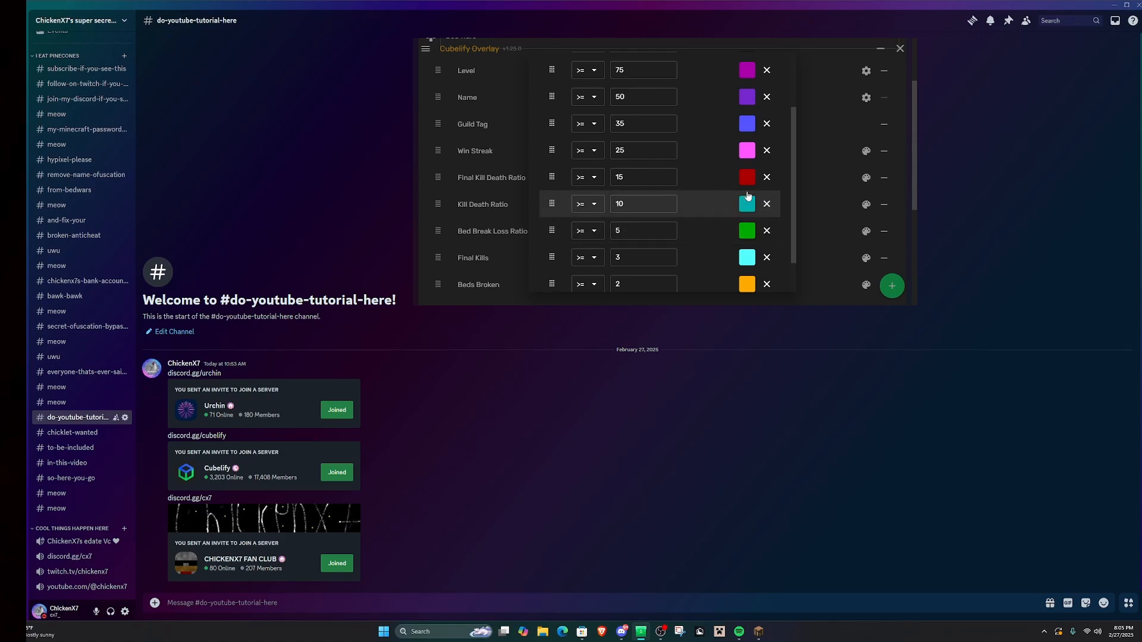
scroll(705, 211, up, 2)
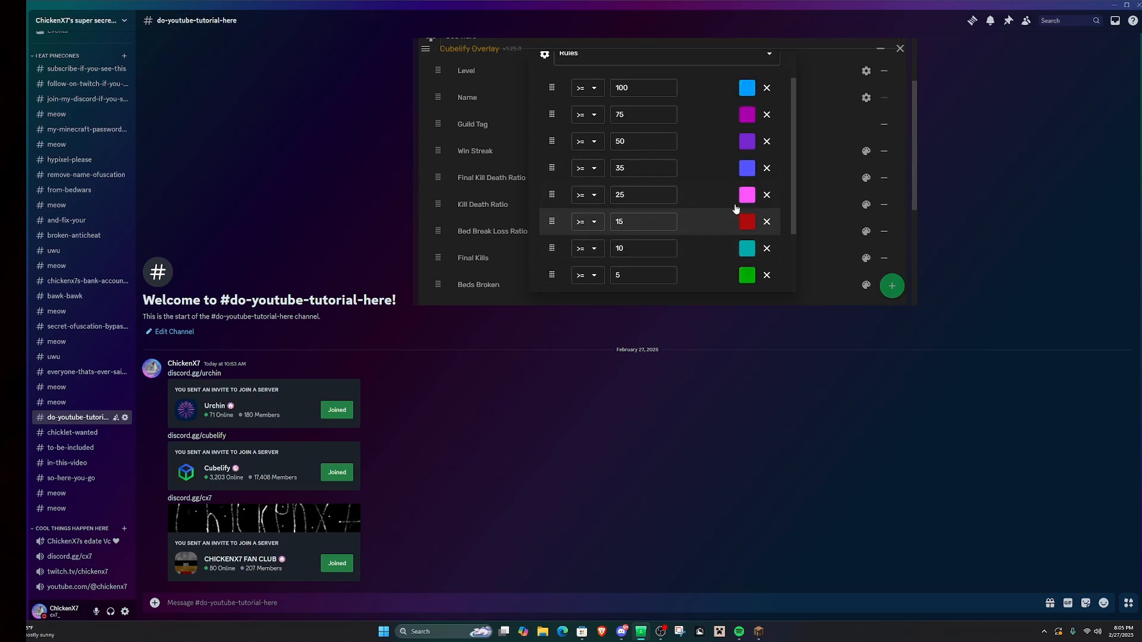
click(638, 118)
key(BackSpace)
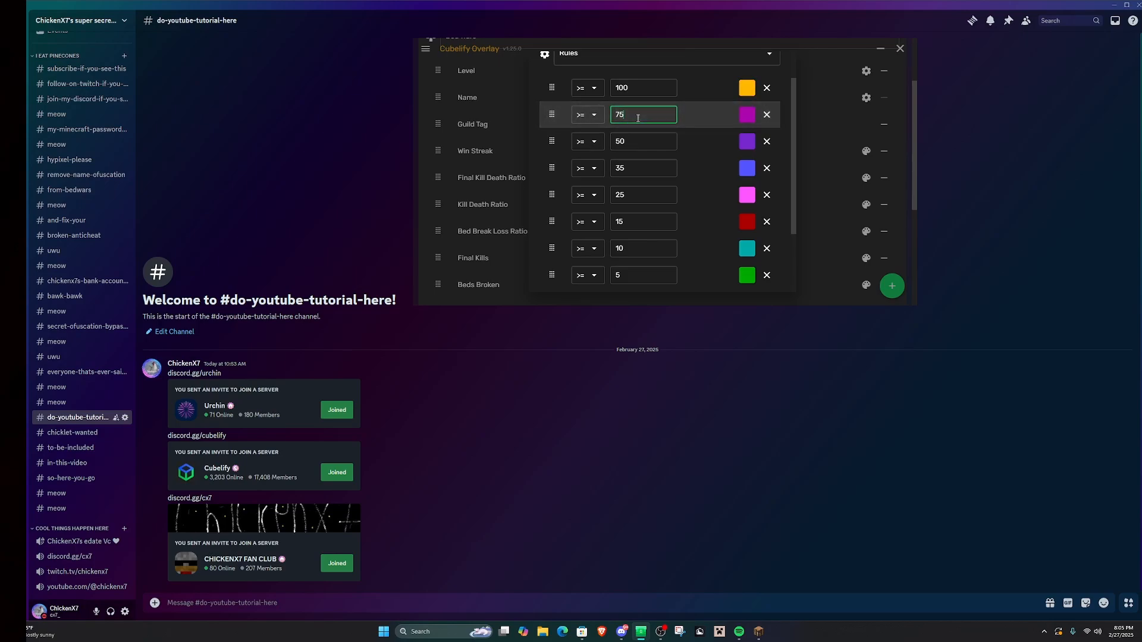
key(BackSpace)
text(80)
key(BackSpace)
key(BackSpace)
text(90)
Inspect the color options of the Win Streak rule for values >= 2 and close the color picker
scroll(693, 213, down, 2)
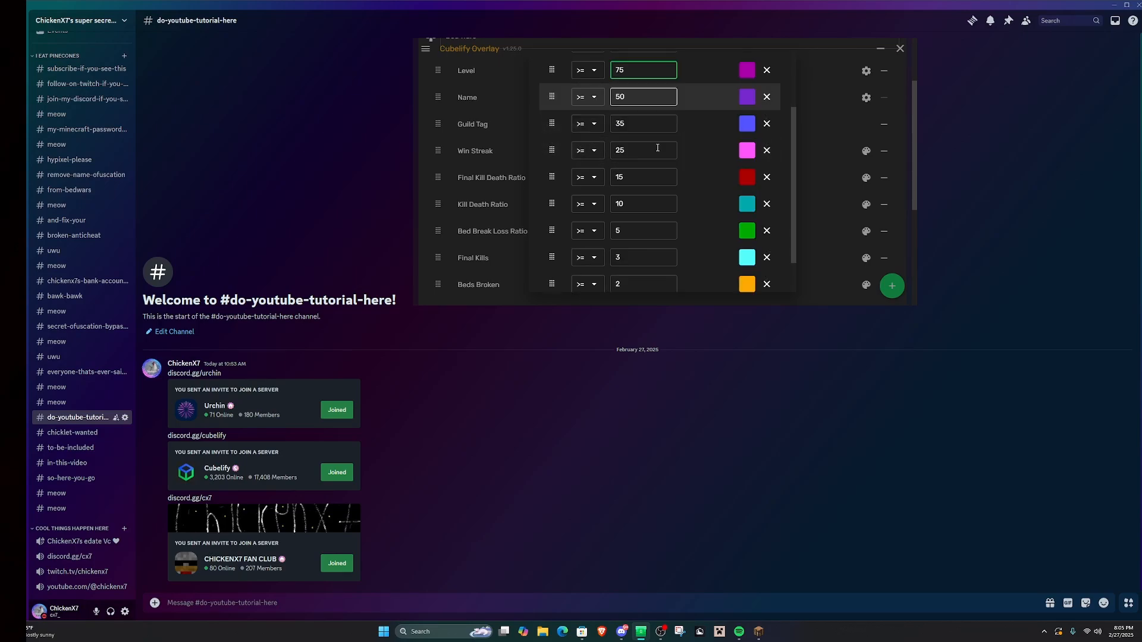
scroll(794, 264, up, 5)
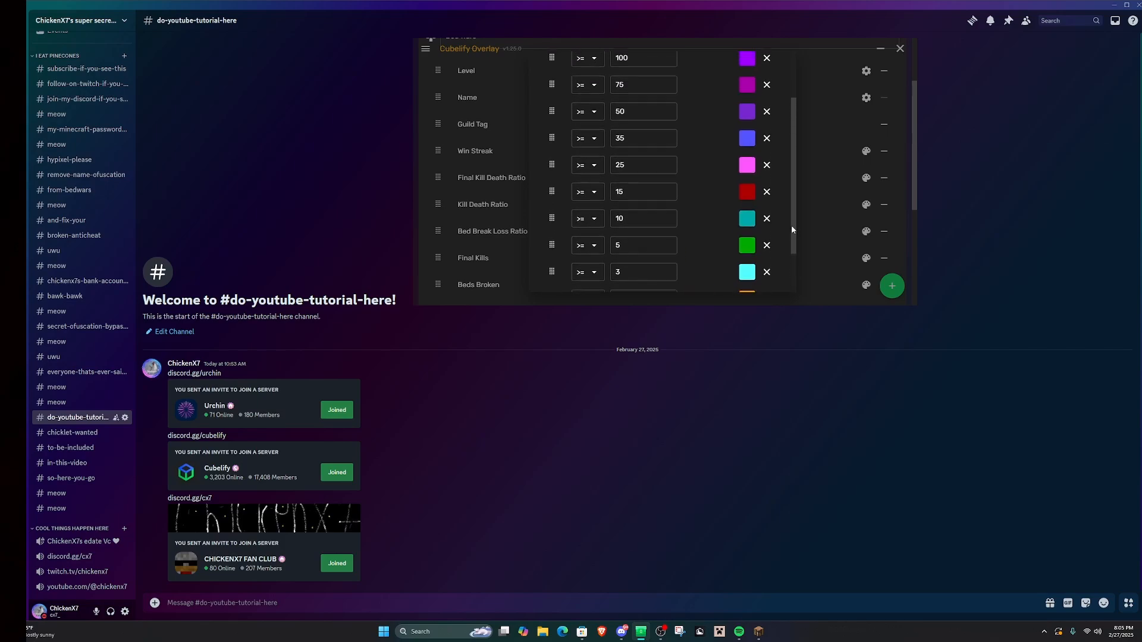
scroll(794, 186, down, 5)
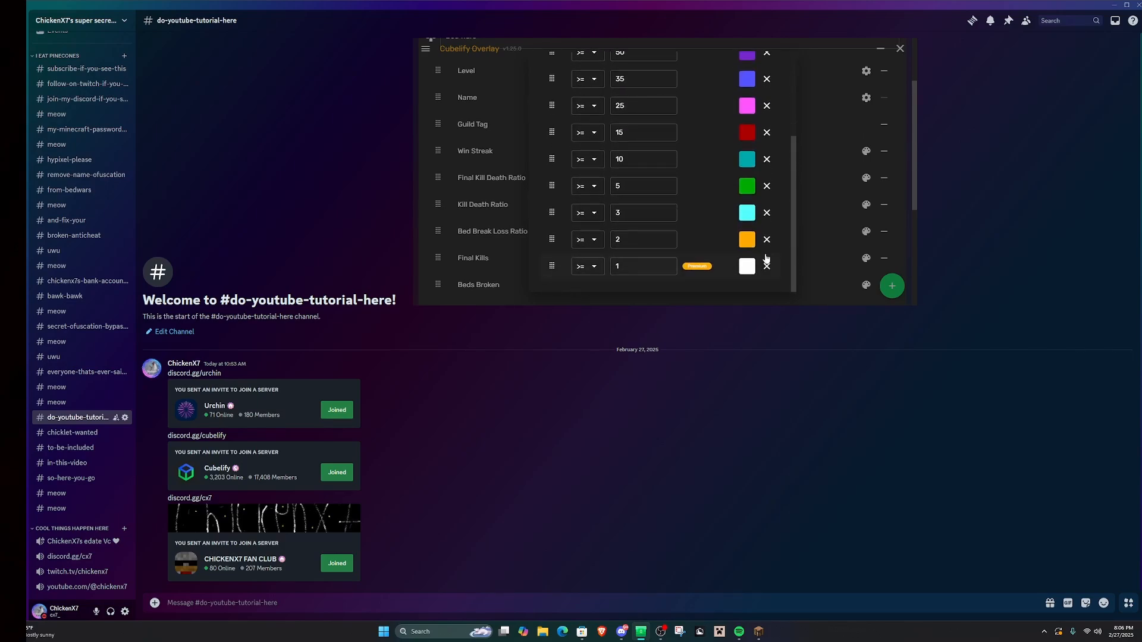
click(747, 239)
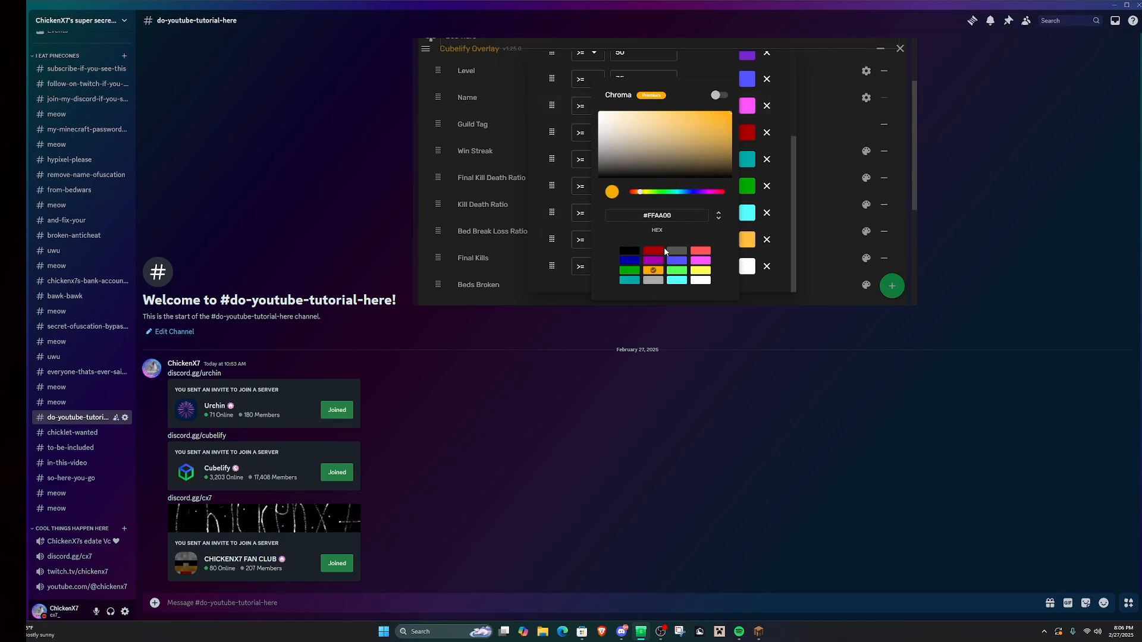
click(543, 284)
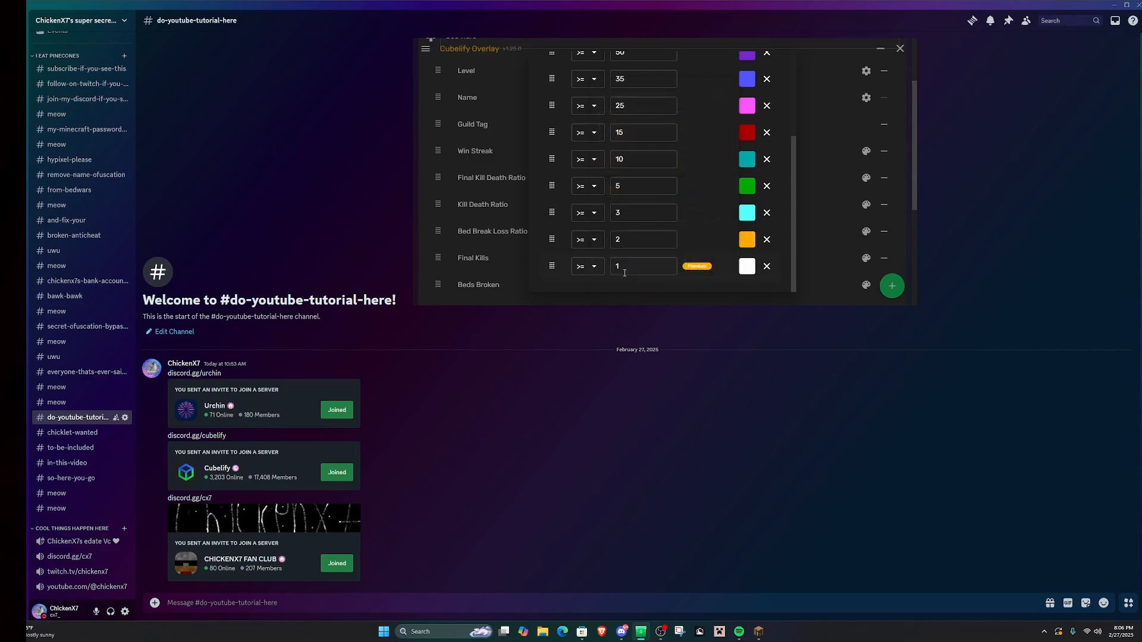
Compare the colors of the lowest and highest Win Streak rules and close the column's color coding settings
mouse_move(793, 249)
mouse_down()
mouse_move(791, 179)
mouse_move(776, 248)
mouse_up()
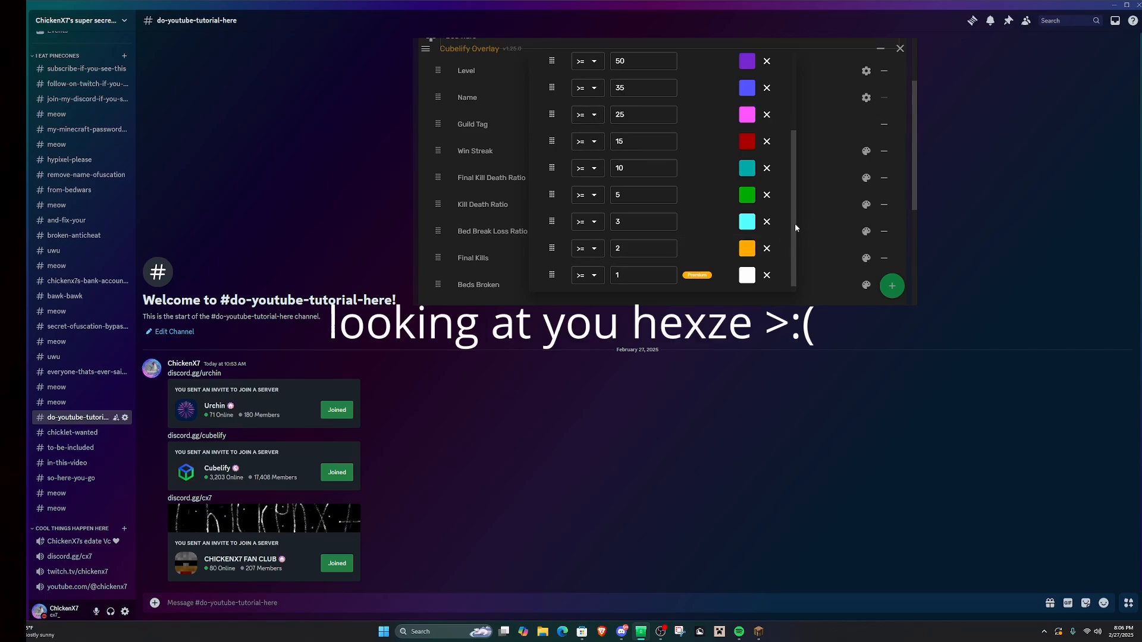
mouse_move(793, 223)
mouse_down()
mouse_move(789, 144)
mouse_move(785, 245)
mouse_up()
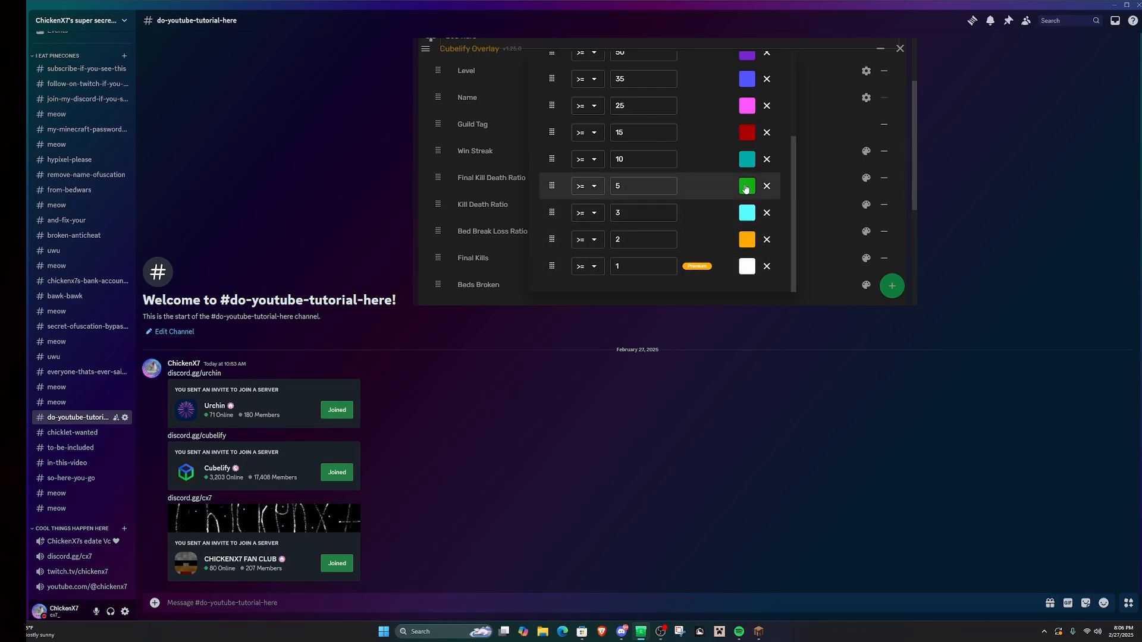
scroll(749, 178, up, 3)
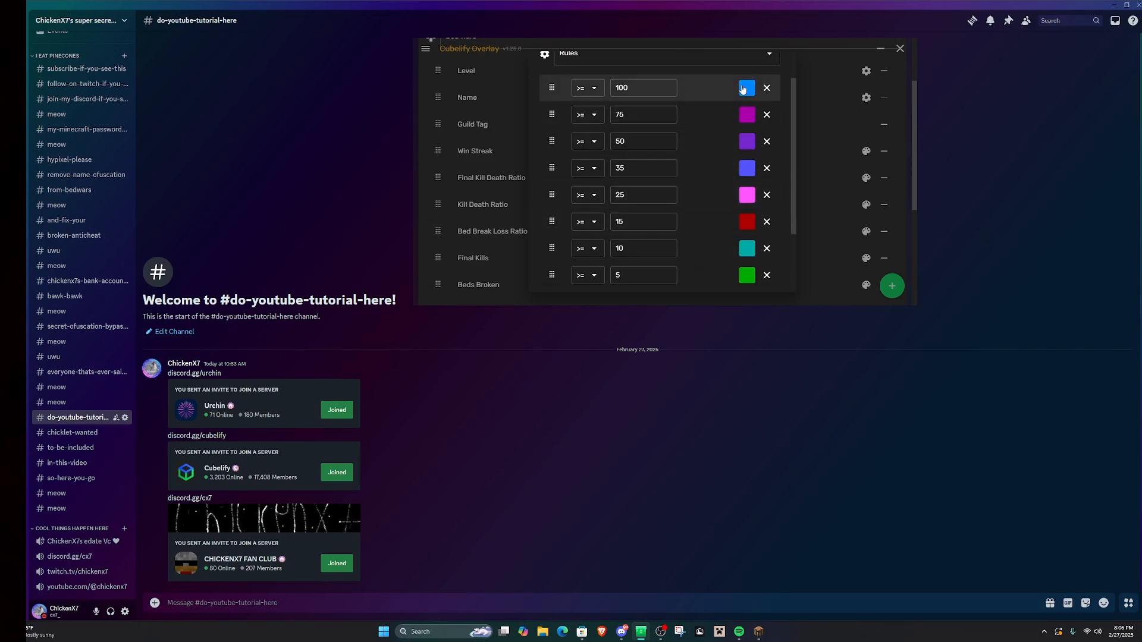
scroll(786, 249, down, 3)
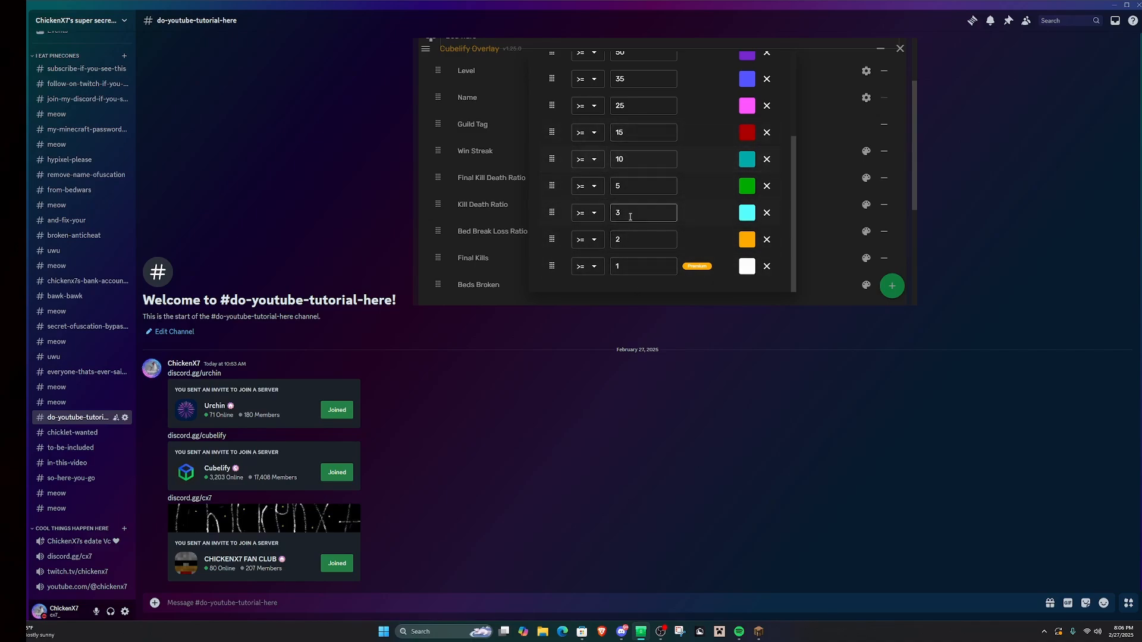
scroll(630, 217, up, 5)
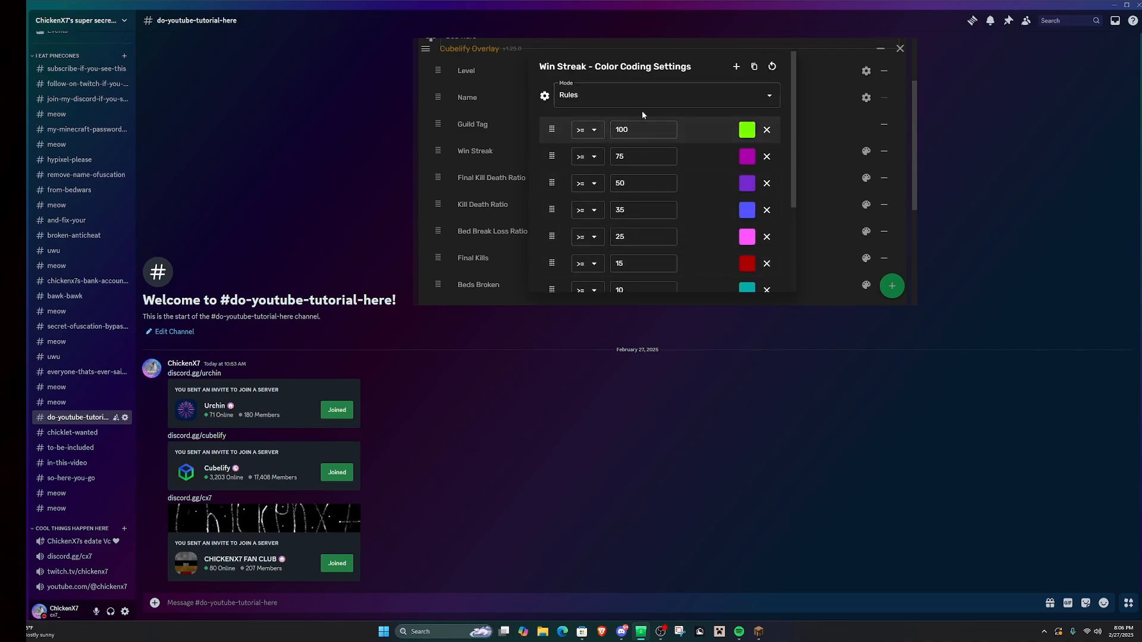
scroll(633, 178, down, 5)
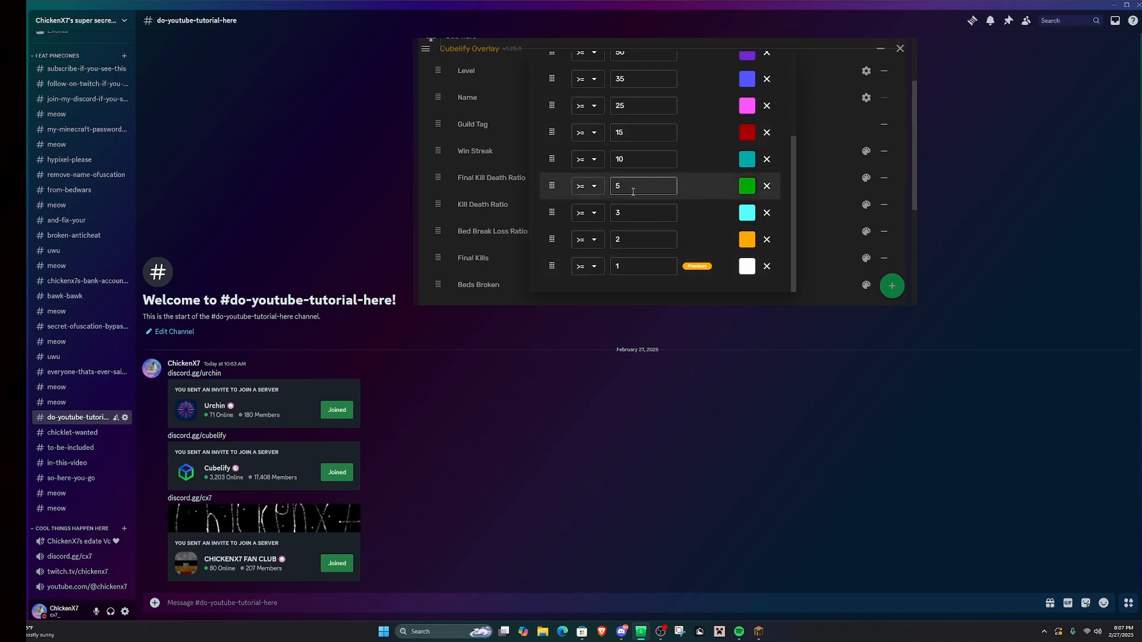
scroll(633, 192, up, 5)
scroll(640, 229, down, 5)
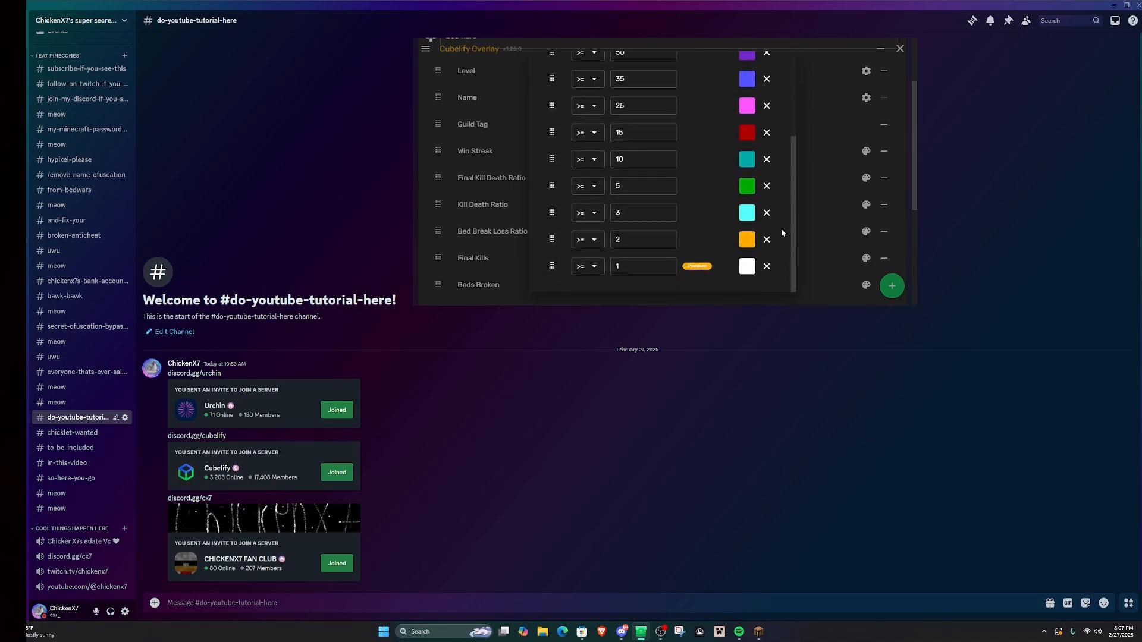
drag(792, 210, 791, 144)
key(Escape)
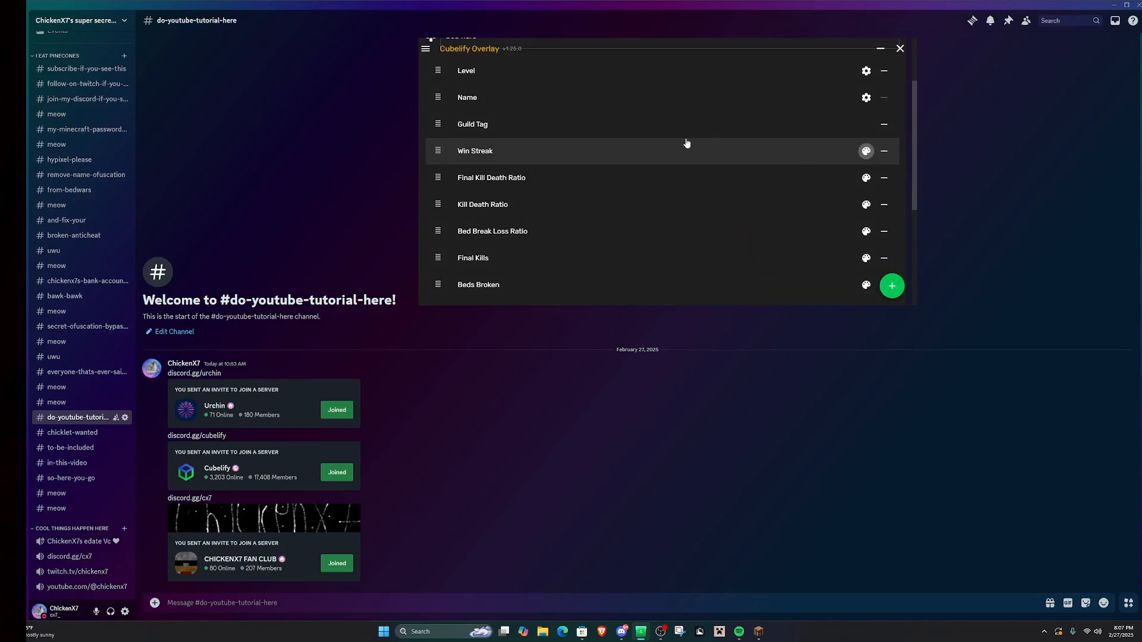
Open the Final Kill Death Ratio column's color coding settings and examine the full set of rules
click(866, 178)
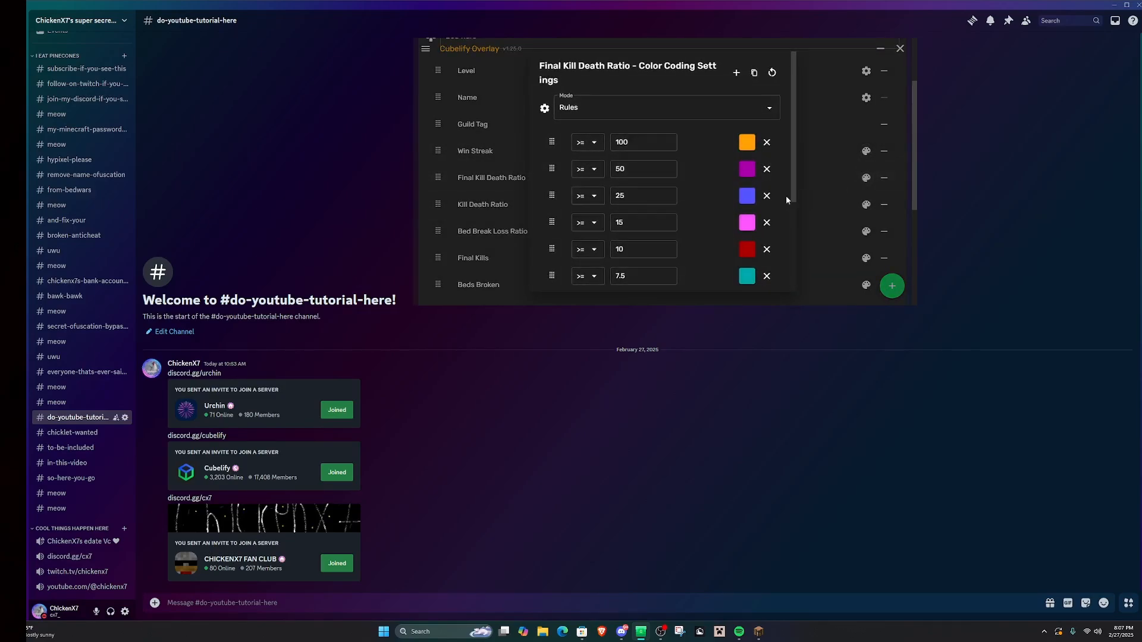
drag(794, 161, 789, 344)
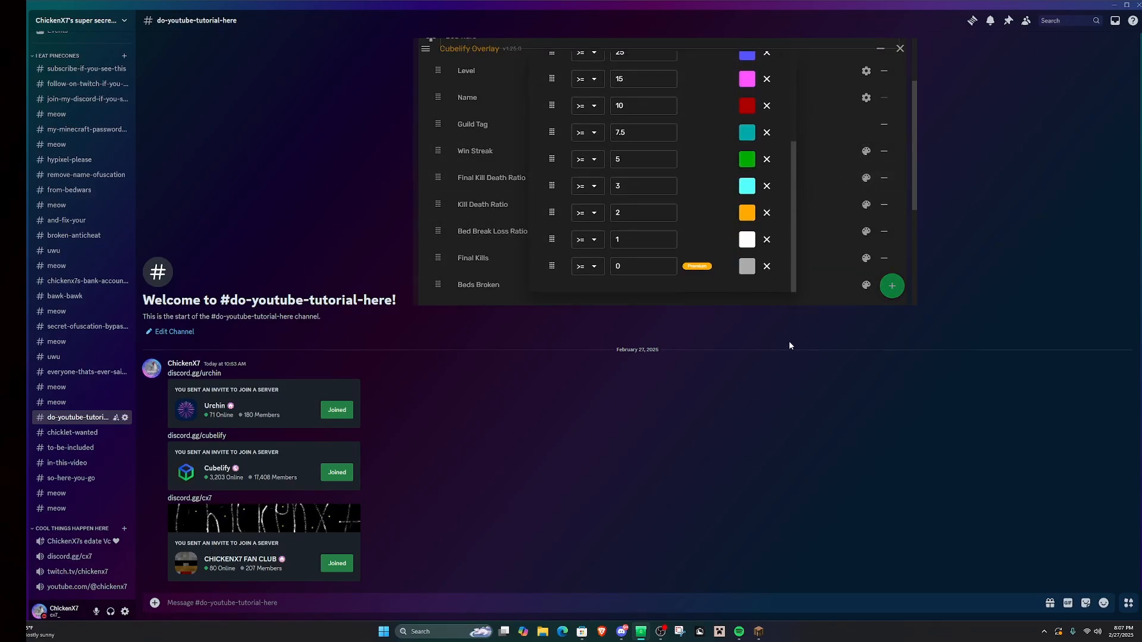
drag(789, 289, 789, 250)
scroll(724, 232, up, 1)
scroll(731, 224, down, 1)
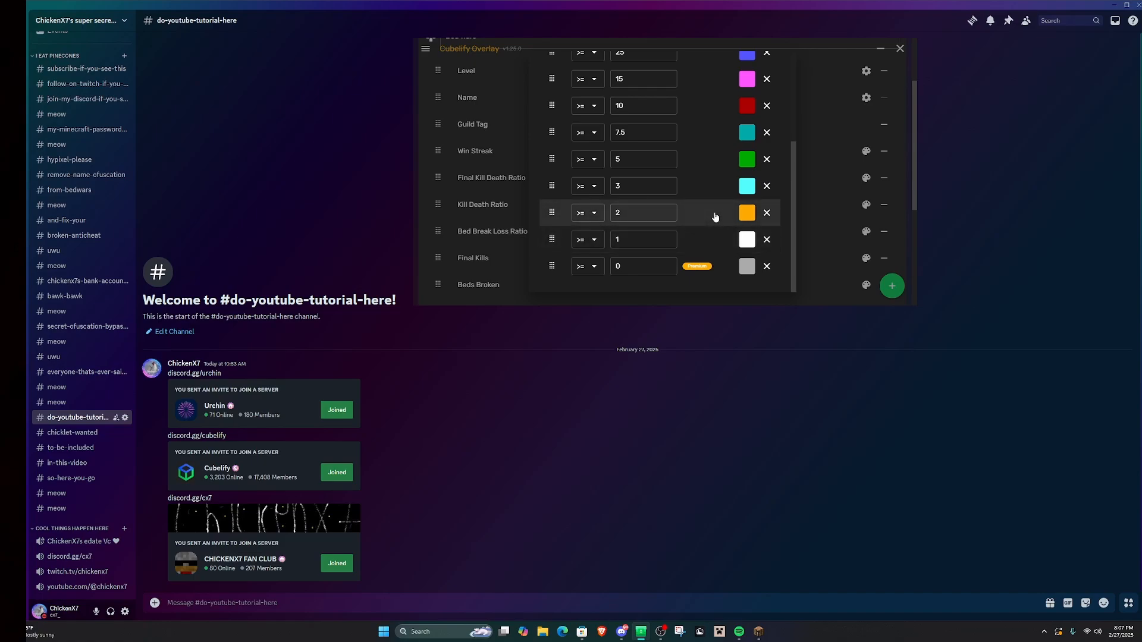
scroll(713, 220, up, 1)
scroll(684, 190, up, 1)
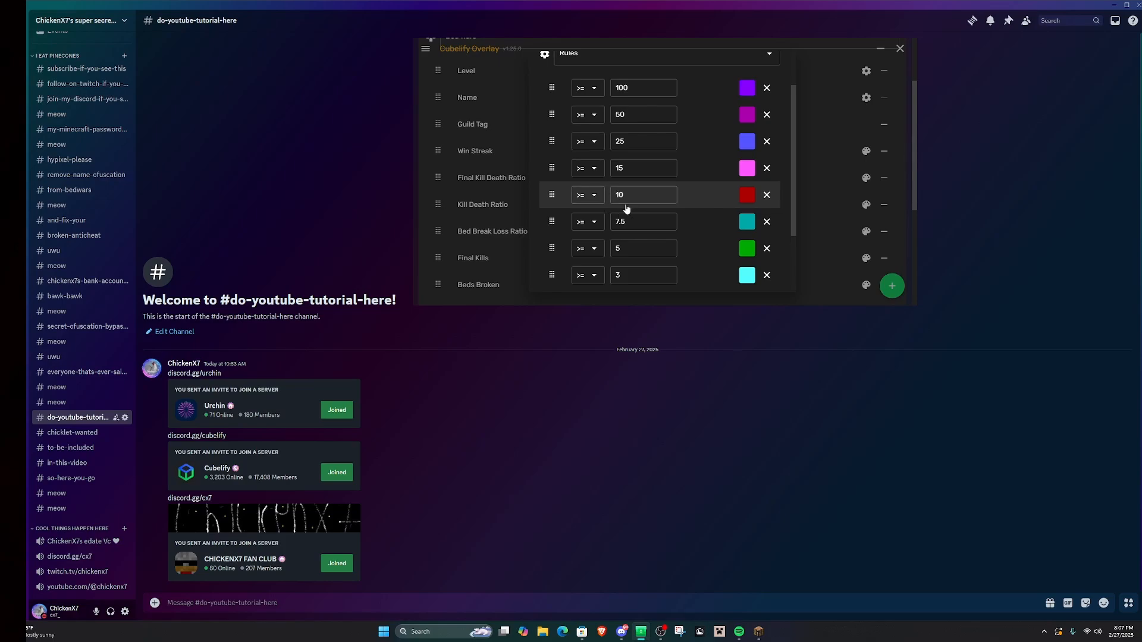
scroll(648, 238, down, 2)
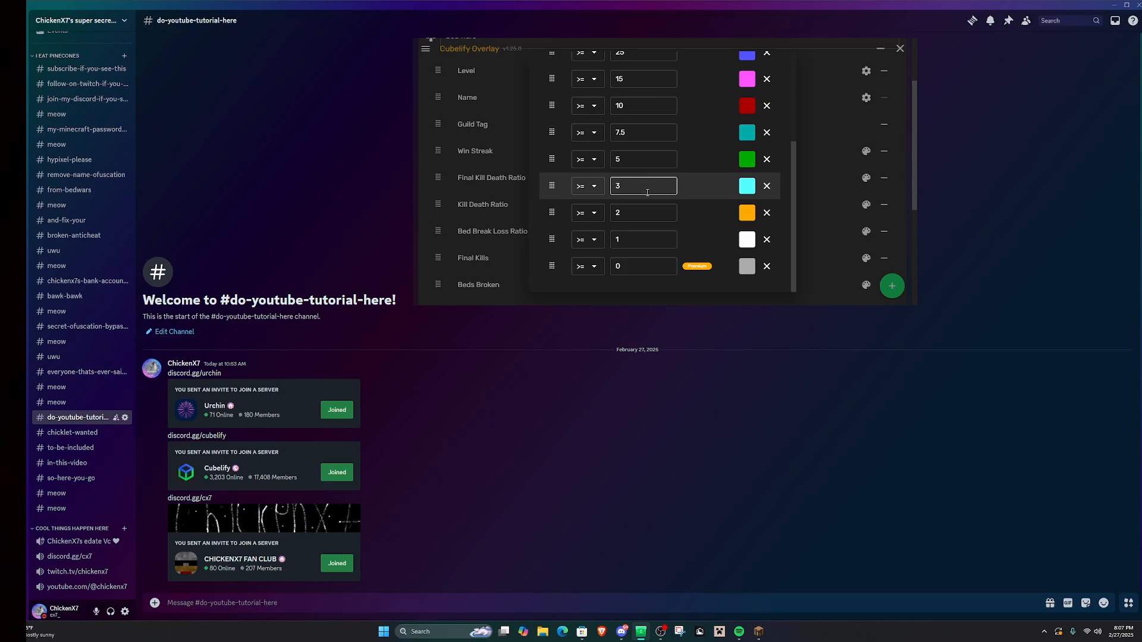
Review the lower Final Kill Death Ratio rules from 0 up to 3 and close the color coding settings
mouse_move(794, 257)
mouse_down()
mouse_move(796, 227)
mouse_move(791, 238)
mouse_up()
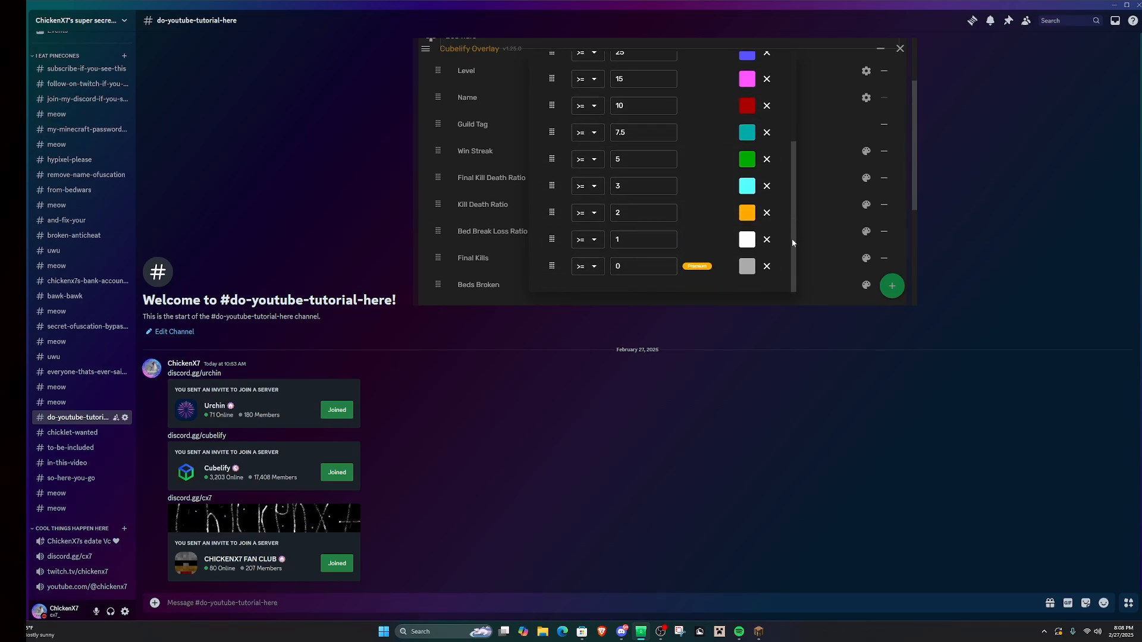
click(617, 266)
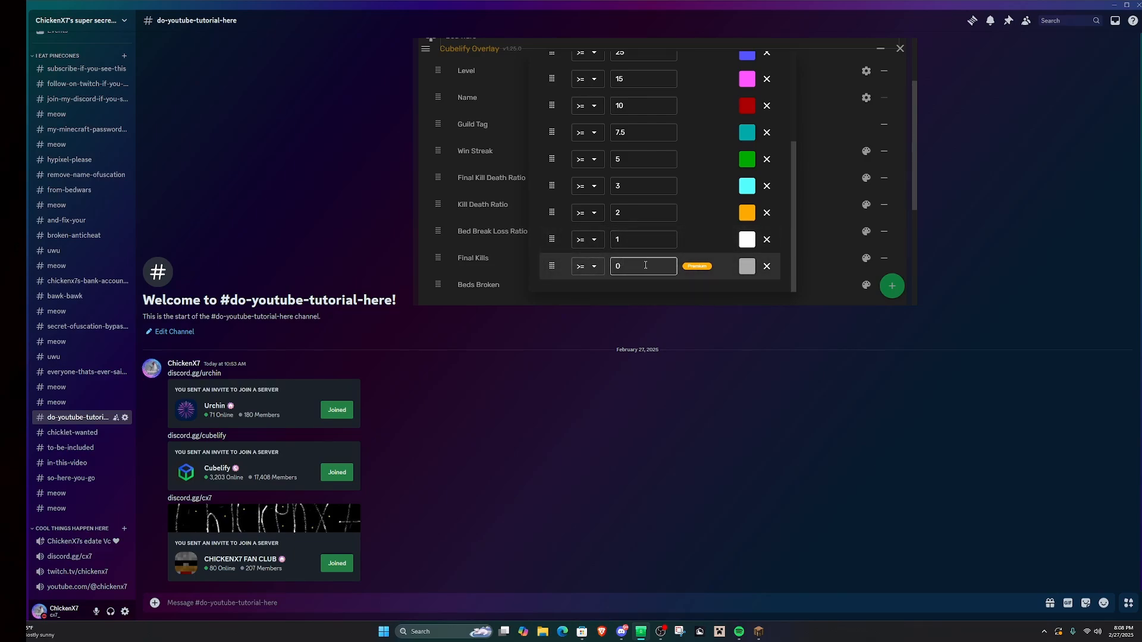
drag(793, 257, 793, 243)
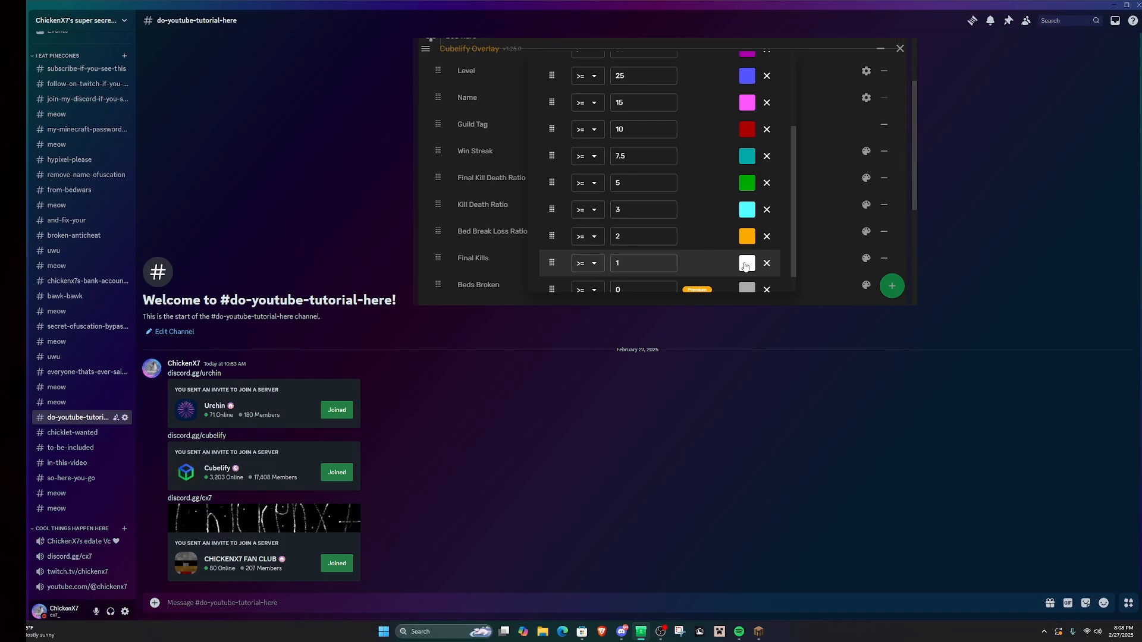
scroll(745, 266, down, 1)
click(630, 250)
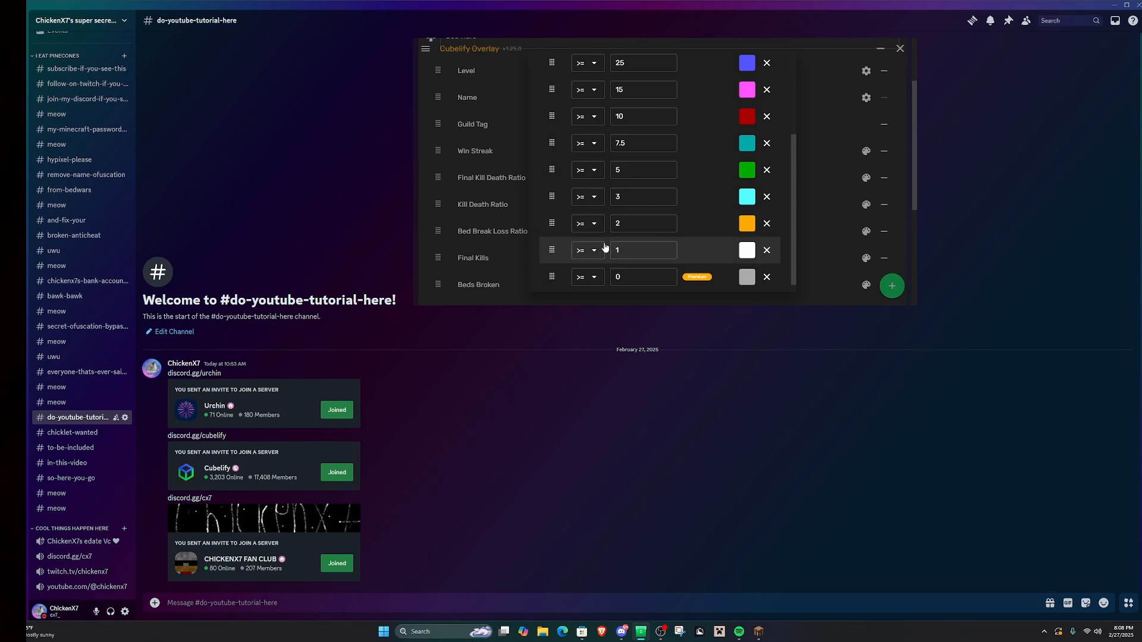
scroll(614, 246, up, 1)
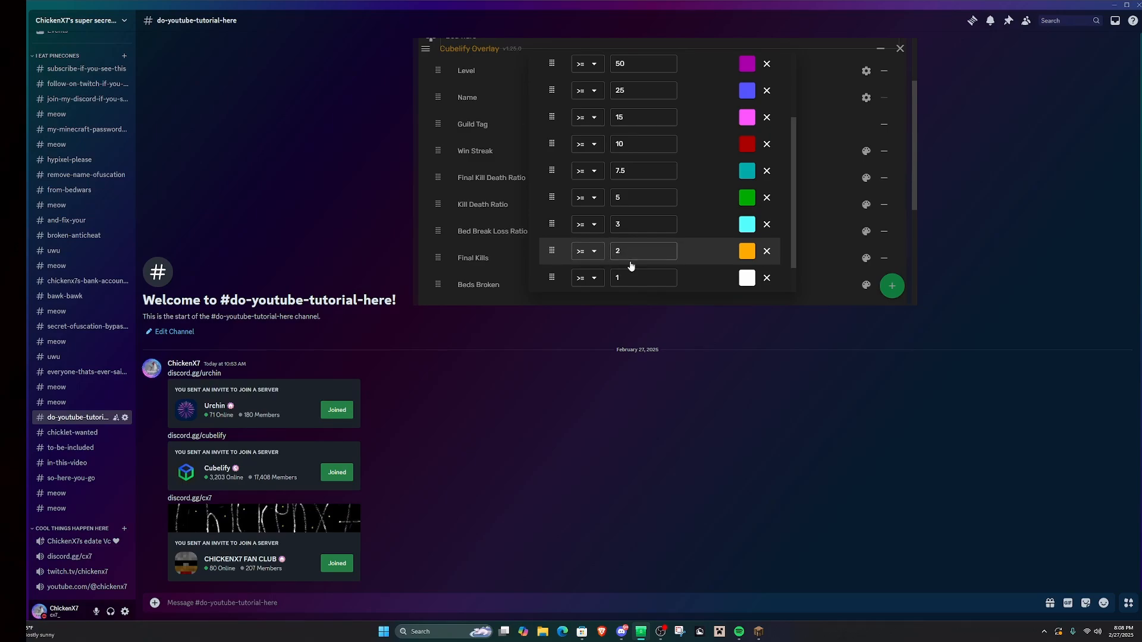
click(620, 254)
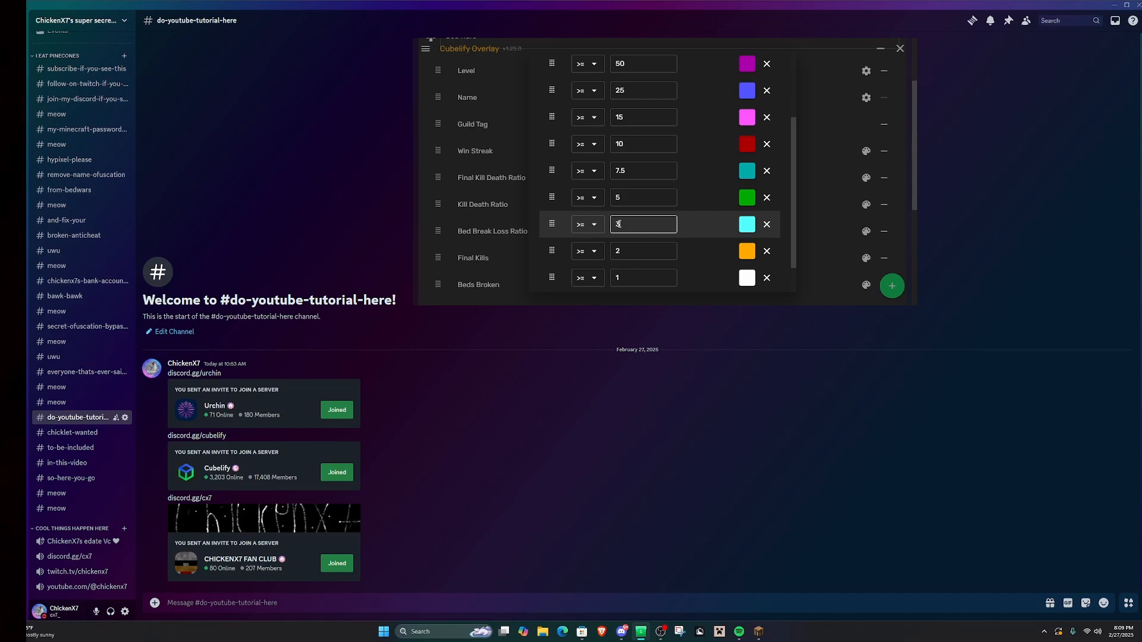
drag(795, 238, 794, 230)
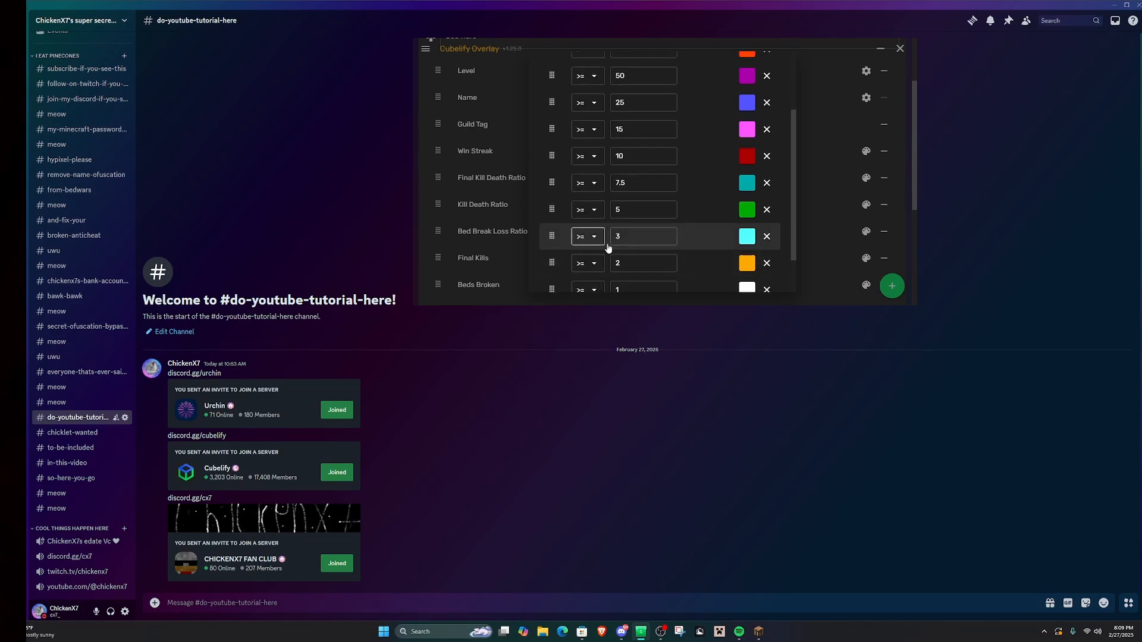
scroll(630, 239, up, 3)
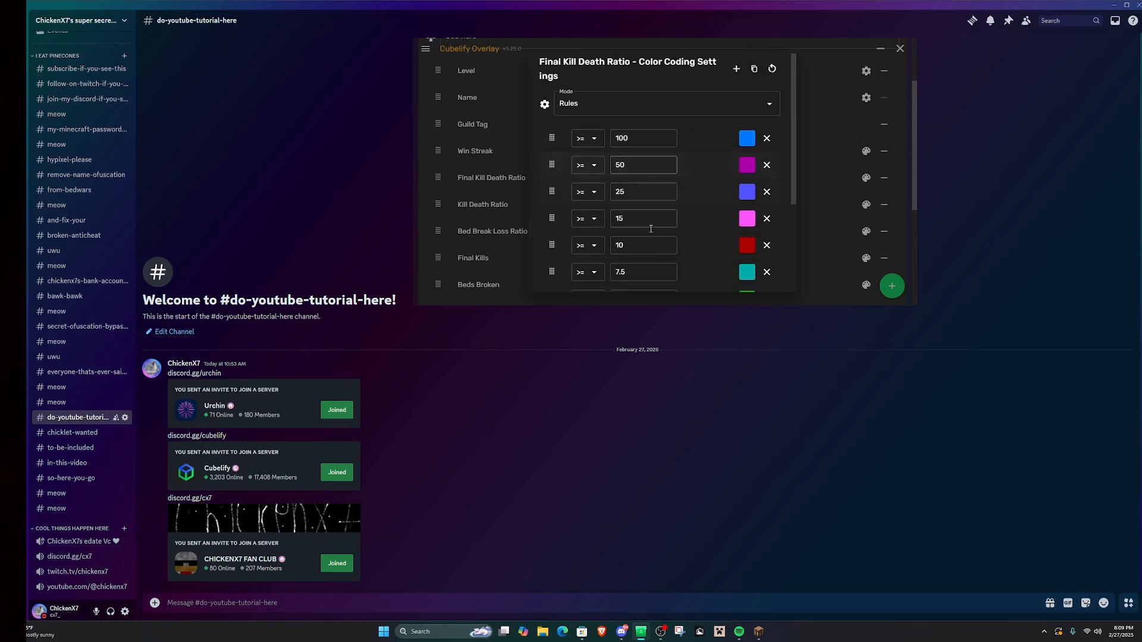
click(809, 234)
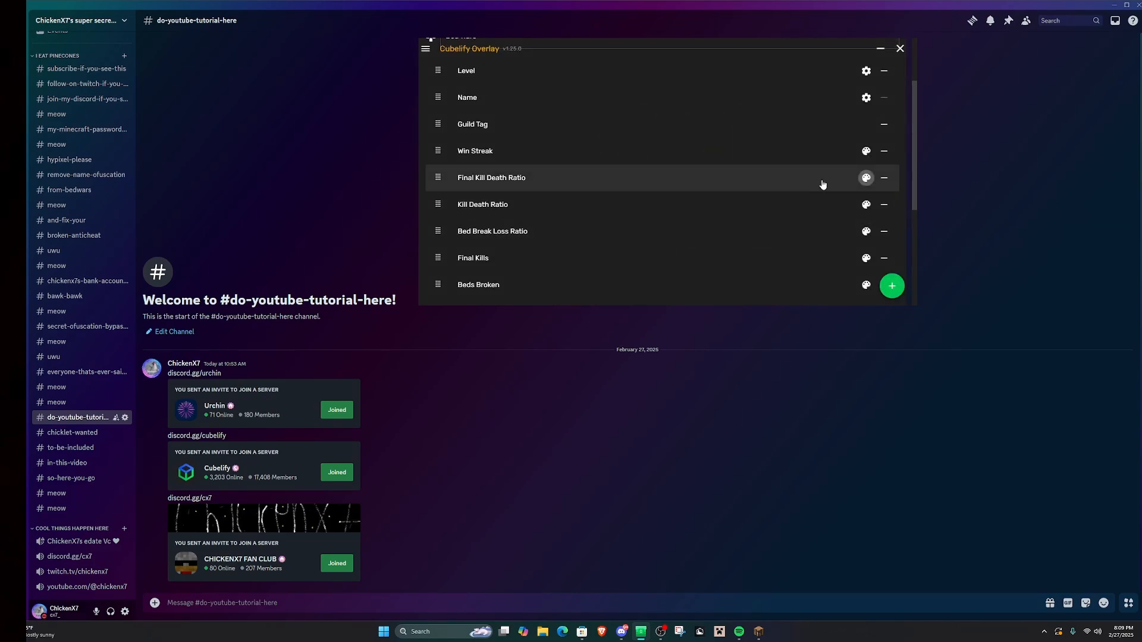
Reopen the Final Kill Death Ratio color coding settings and look over the rules again
click(866, 177)
scroll(767, 224, down, 3)
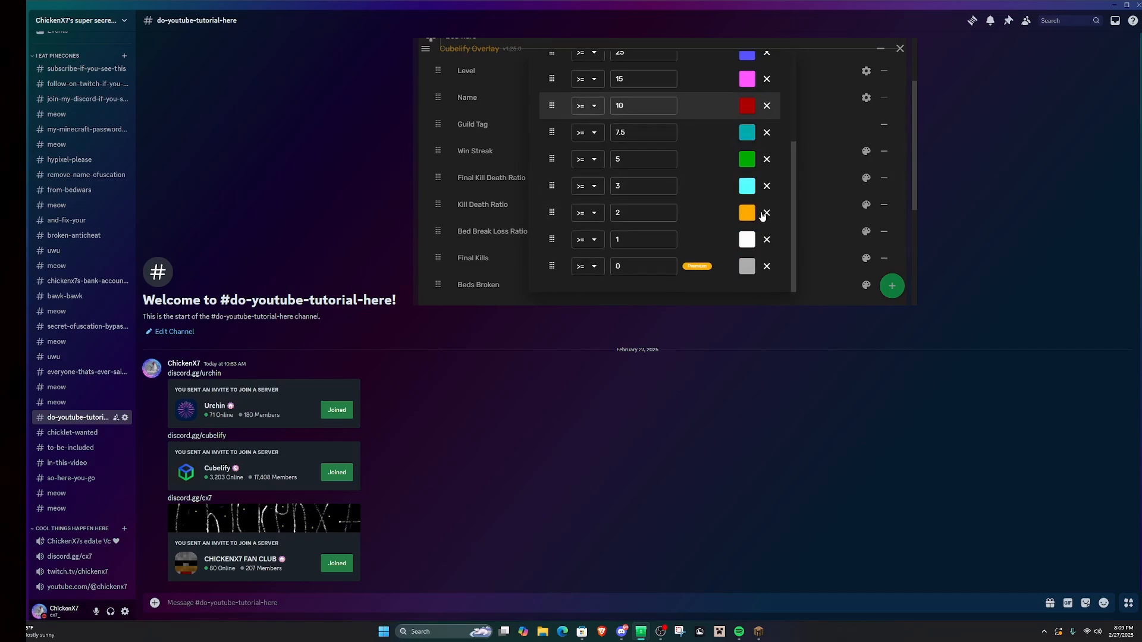
scroll(764, 217, up, 2)
scroll(763, 217, down, 2)
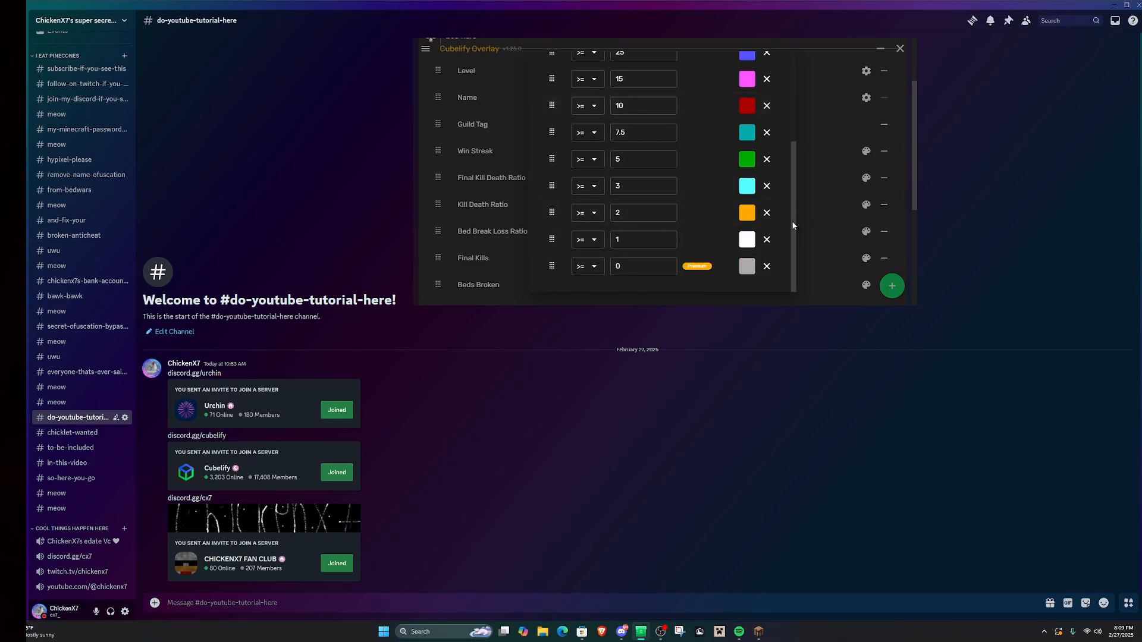
Scan the Final Kill Death Ratio rules from 100 down to 0 and close the color coding settings
drag(793, 200, 793, 171)
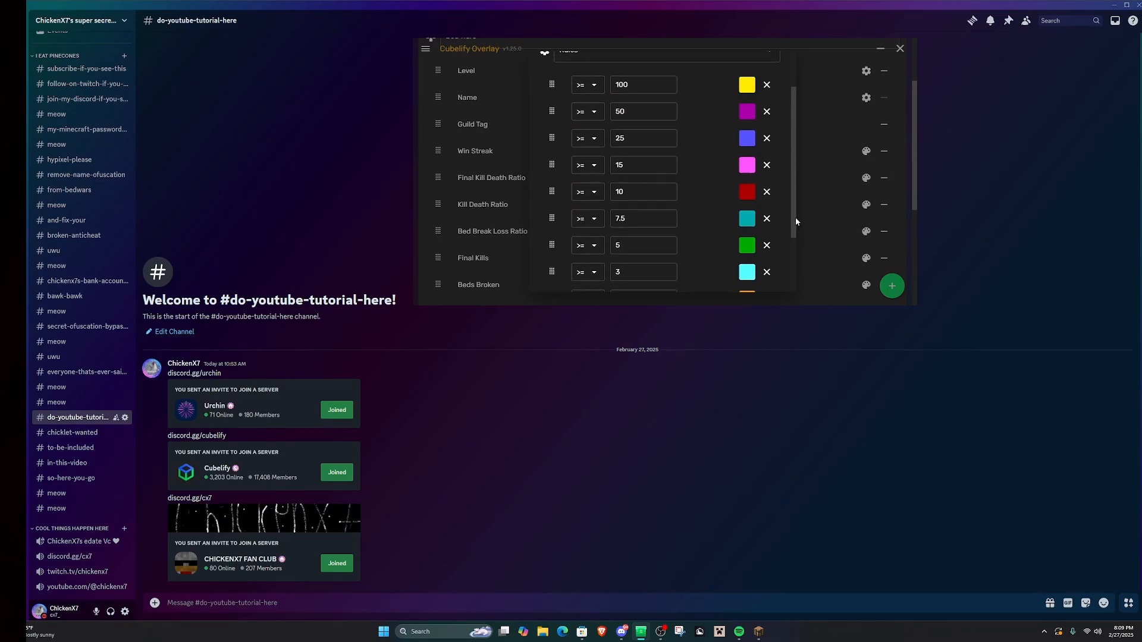
drag(795, 220, 785, 272)
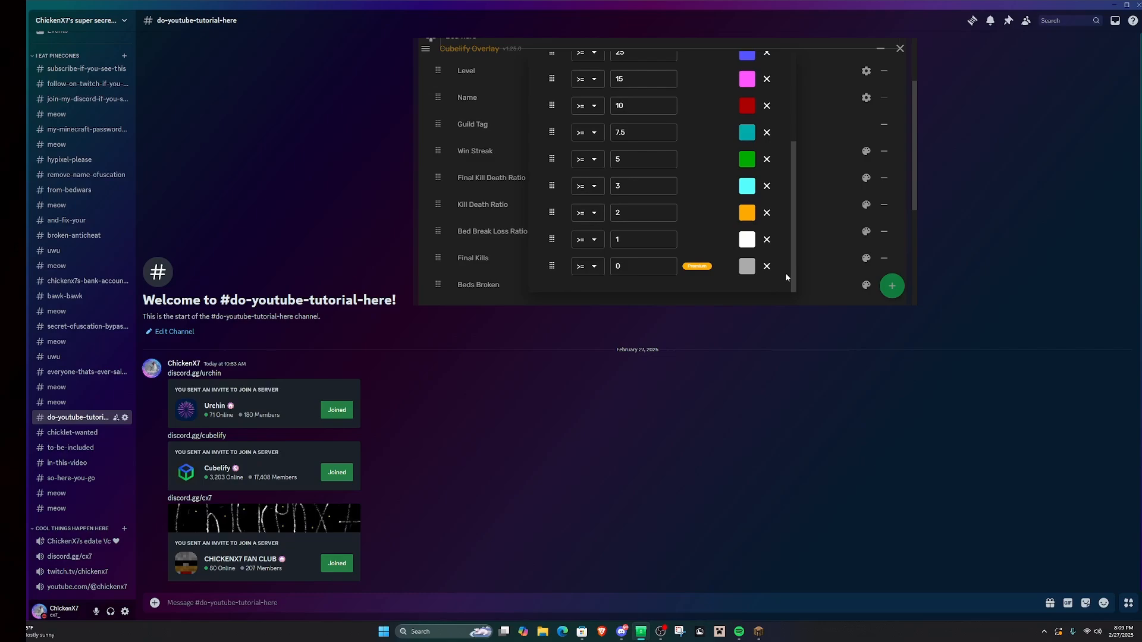
click(827, 235)
View the color coding rules of the Kill Death Ratio and Bed Break Loss Ratio columns, closing each column's settings again
click(866, 205)
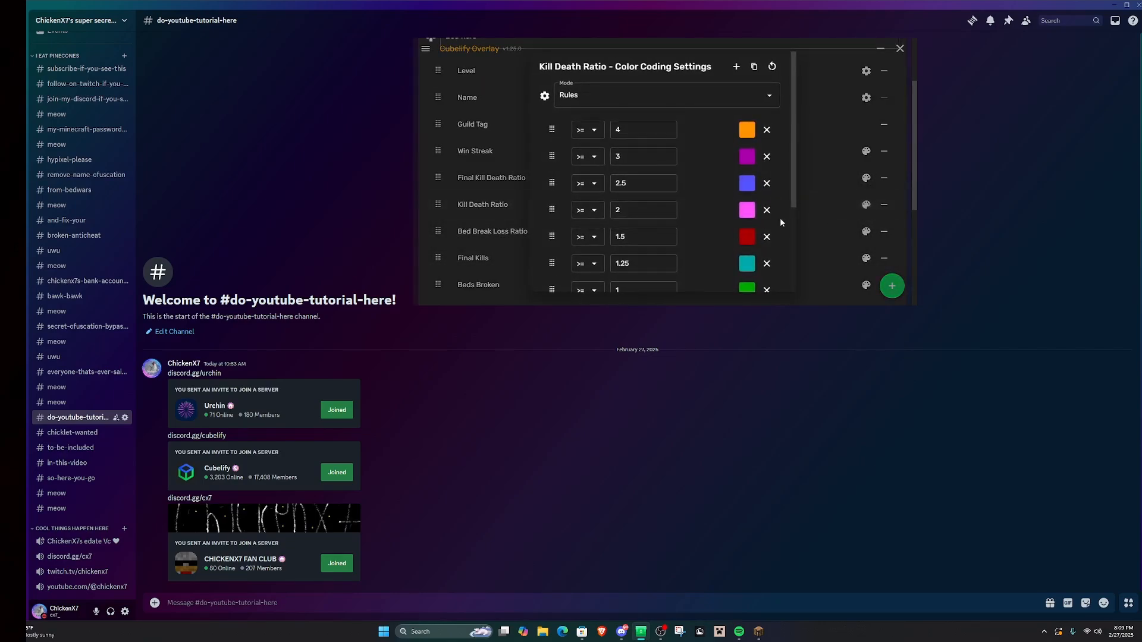
drag(792, 191, 793, 269)
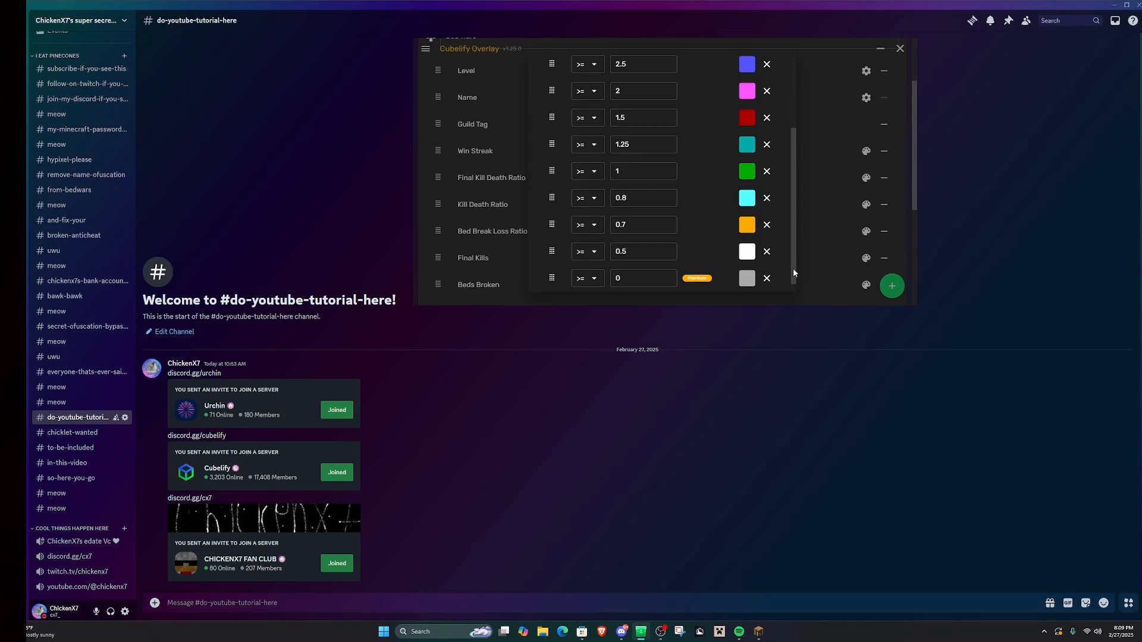
click(810, 260)
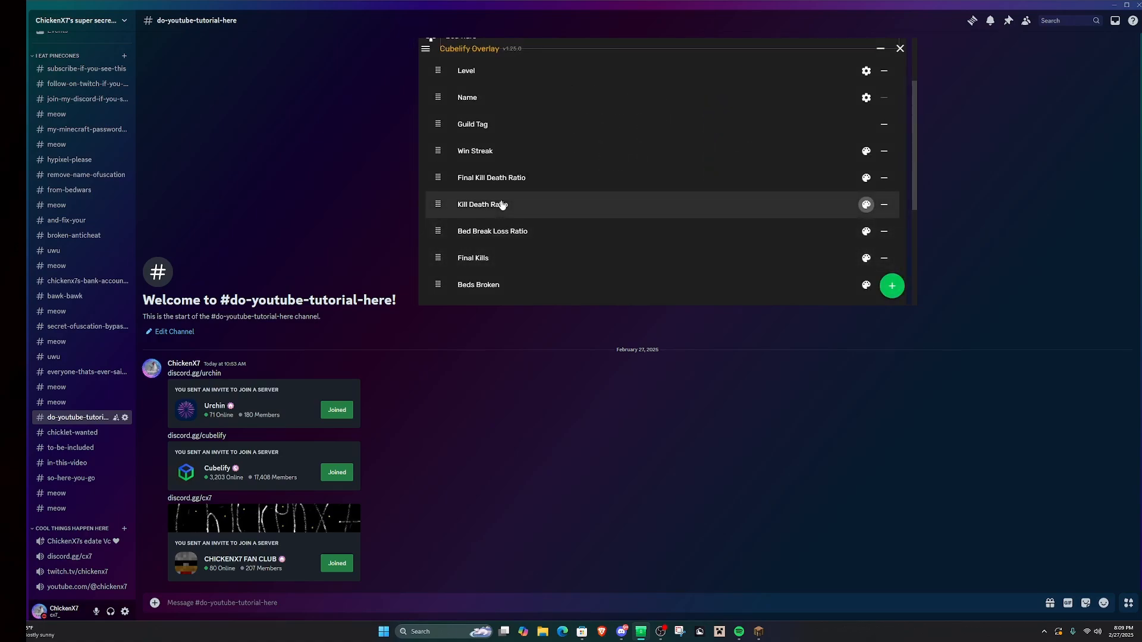
click(868, 236)
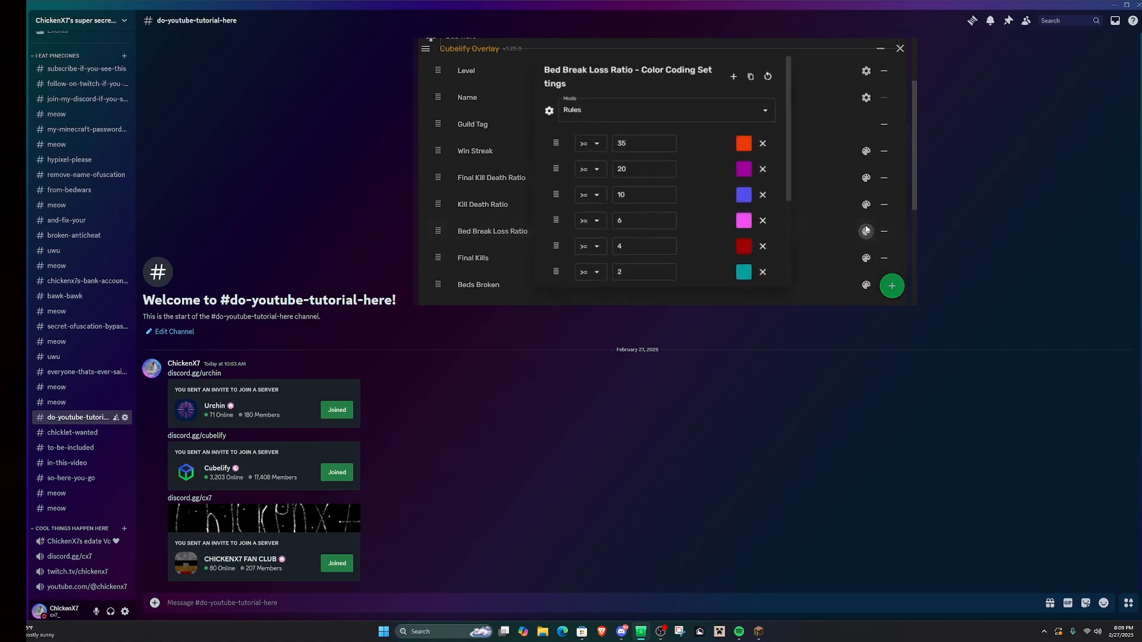
click(819, 238)
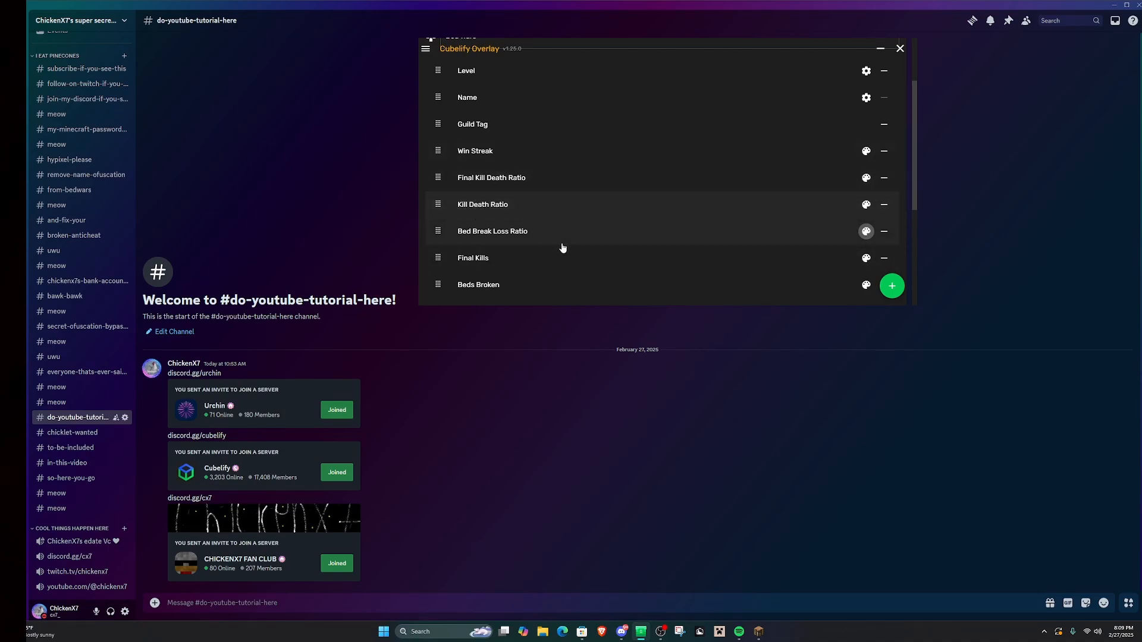
Reopen the Kill Death Ratio color coding settings, skim the full set of rules and close them
click(865, 205)
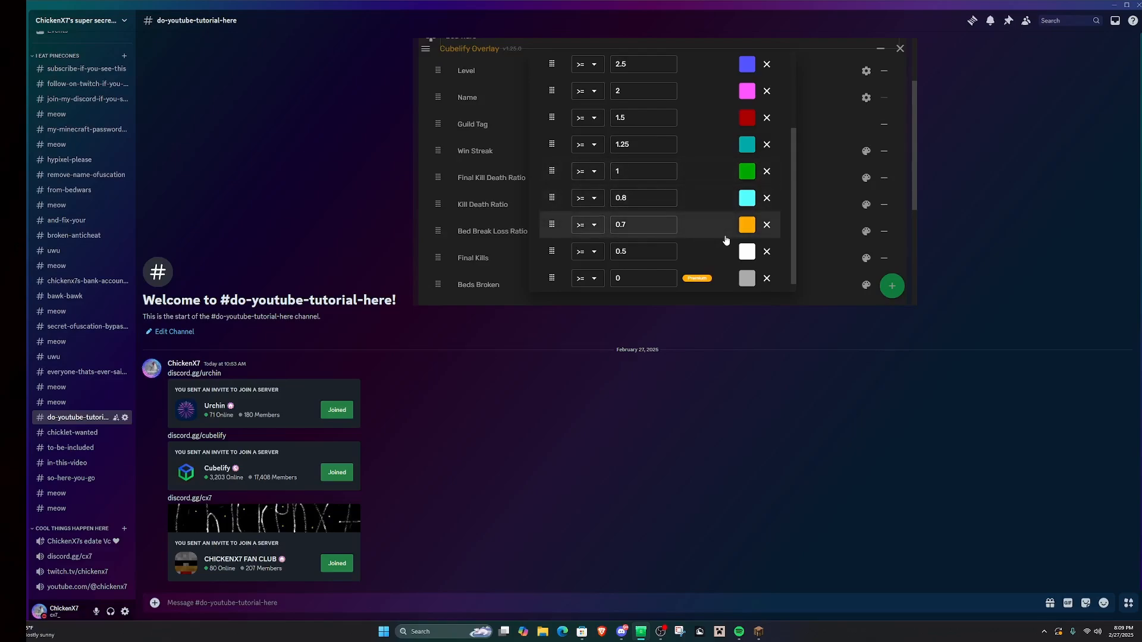
scroll(720, 220, down, 1)
scroll(717, 223, up, 3)
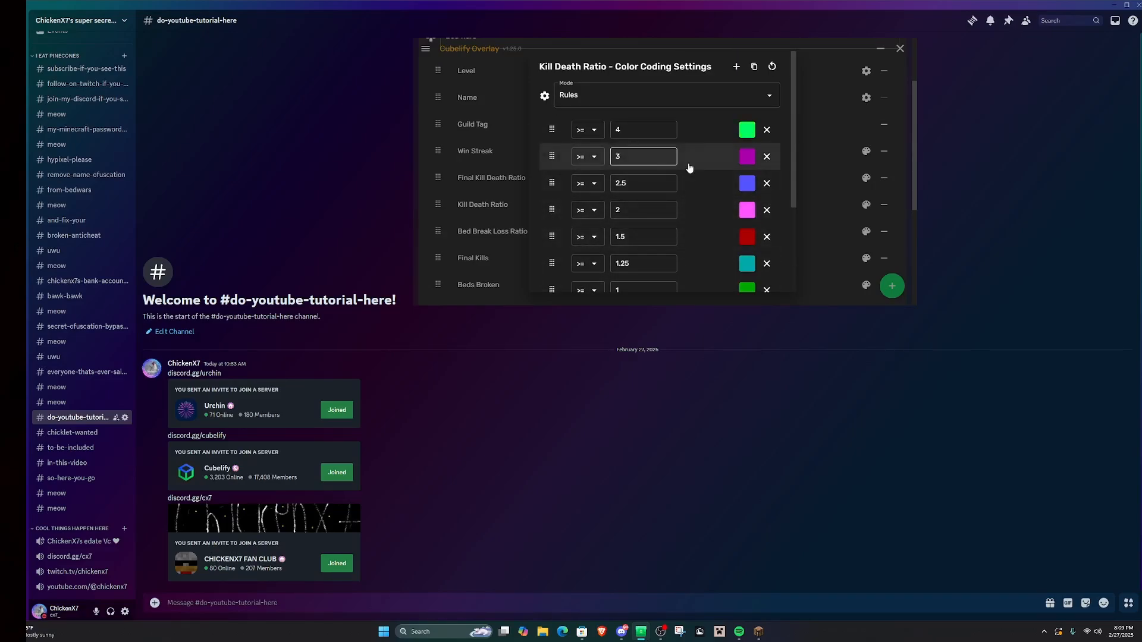
click(797, 188)
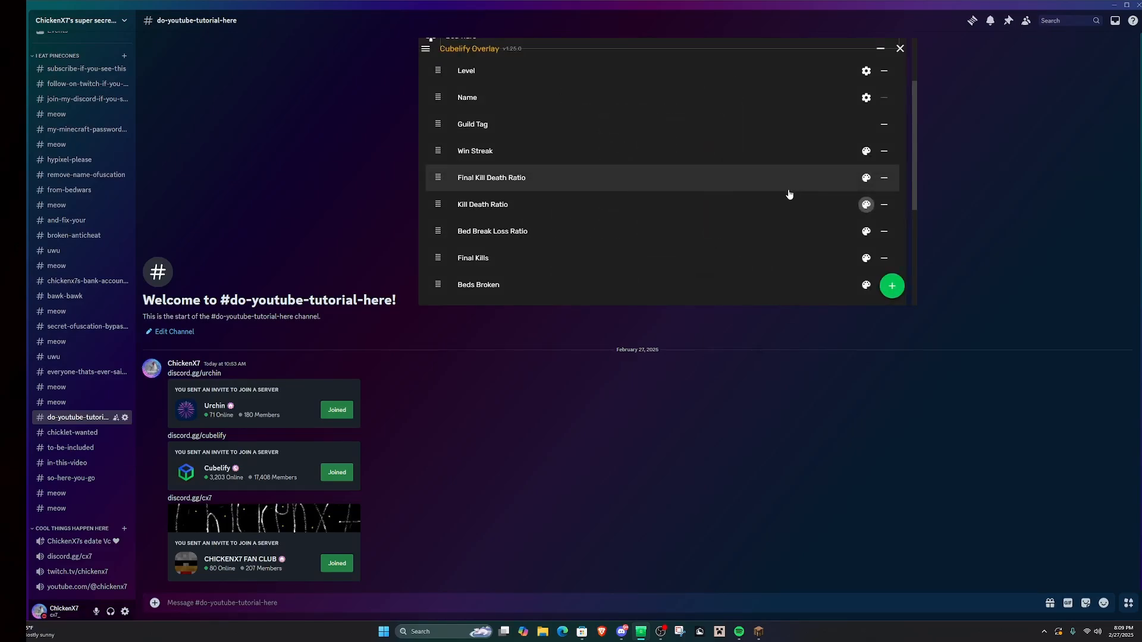
Open the Kill Death Ratio color coding settings and examine the lower rules from 0.5 to 1
click(866, 204)
scroll(681, 199, down, 4)
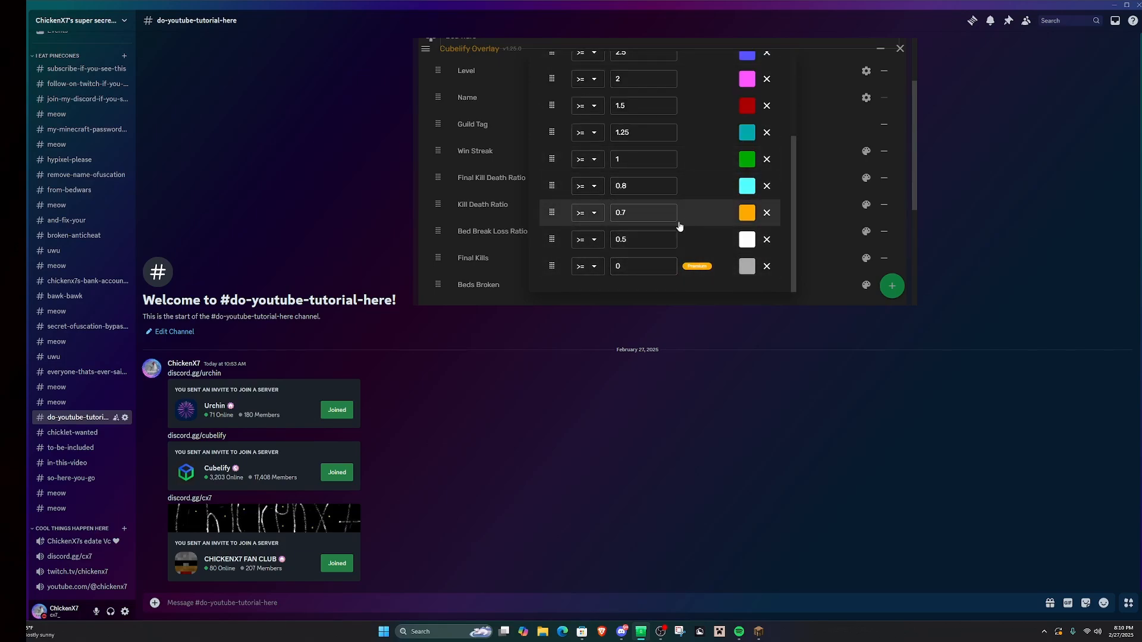
drag(794, 234, 798, 230)
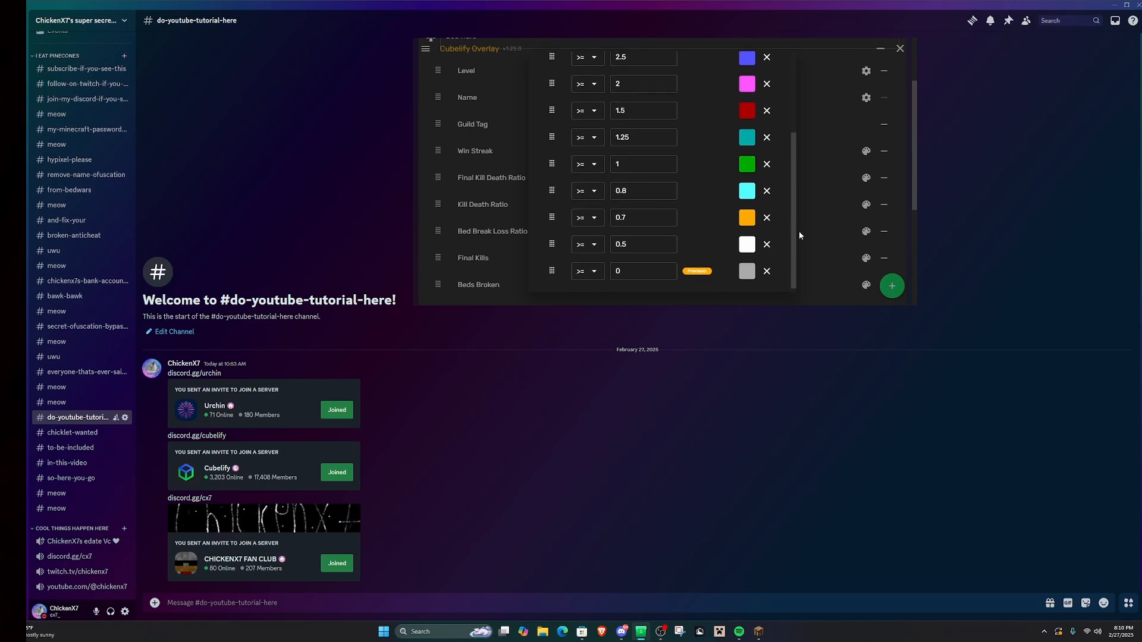
click(636, 248)
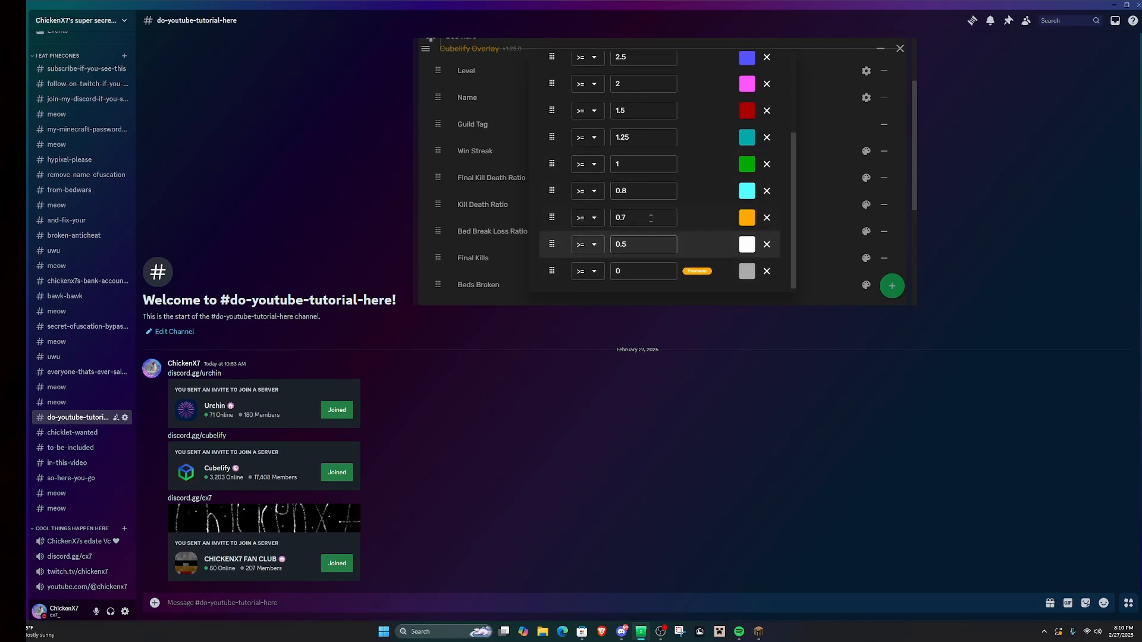
click(635, 185)
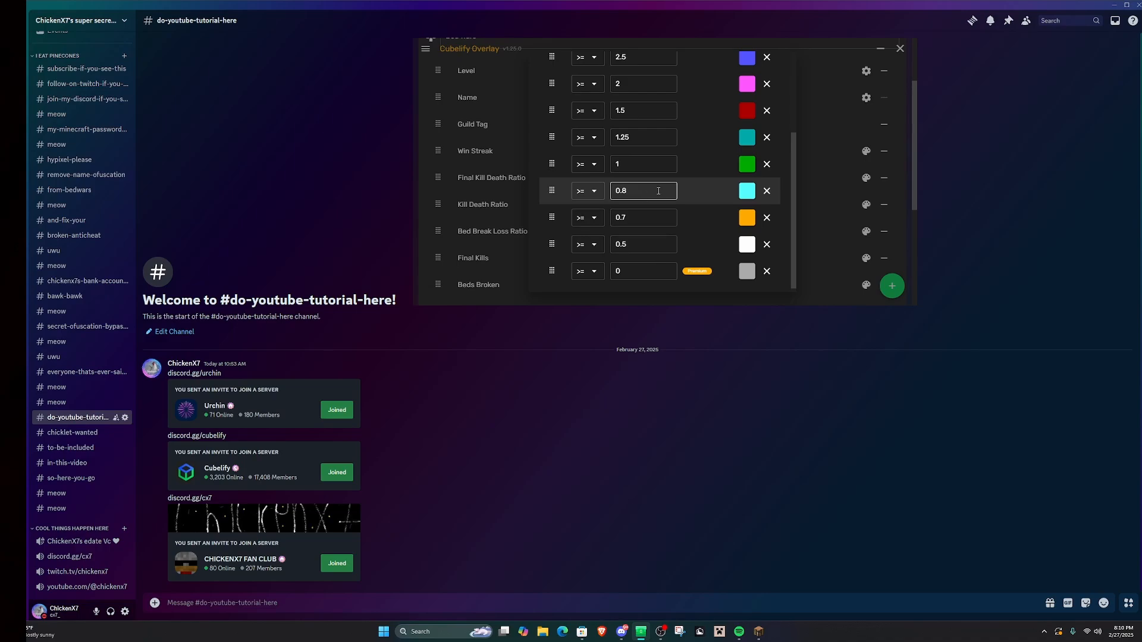
click(648, 170)
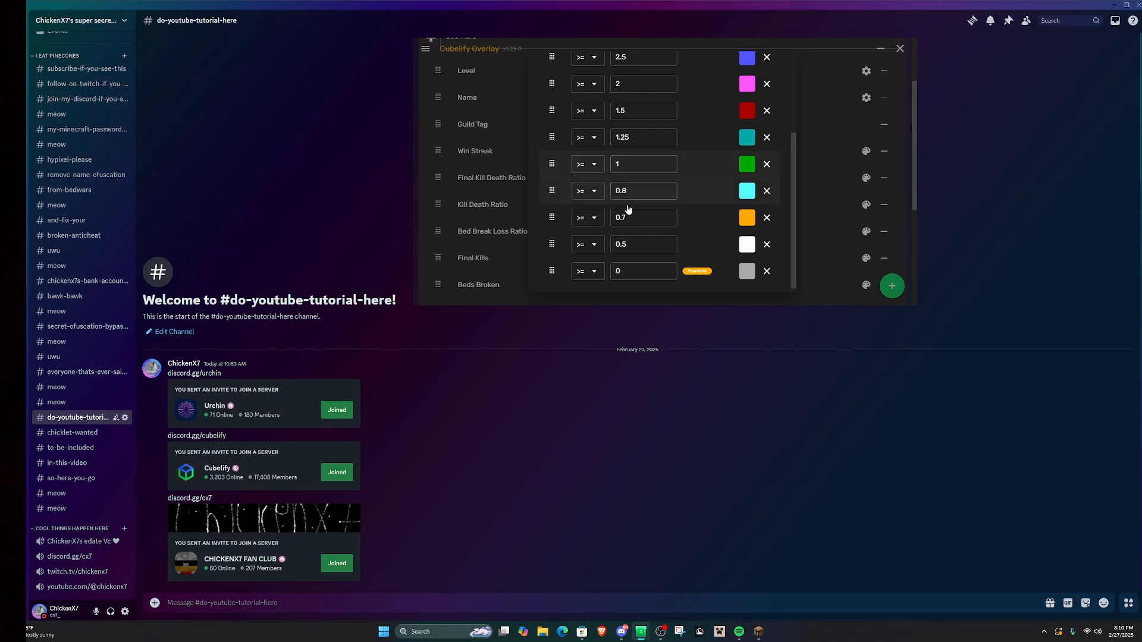
Examine the Kill Death Ratio rules from 1.25 up to 4 and close the color coding settings
scroll(795, 258, up, 1)
drag(795, 258, 799, 244)
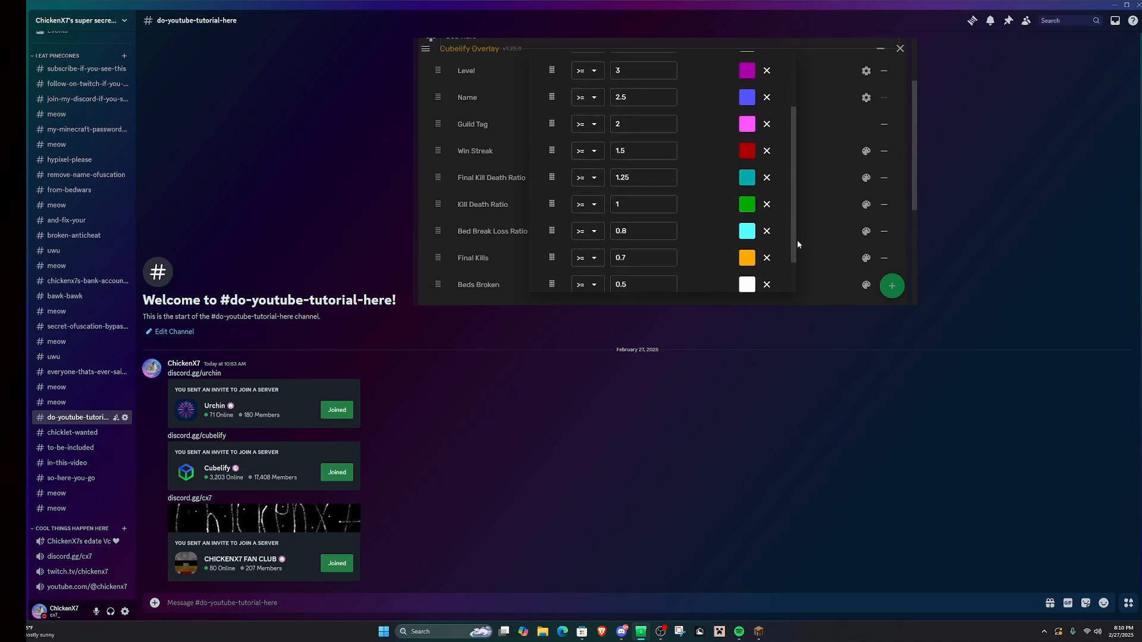
click(634, 176)
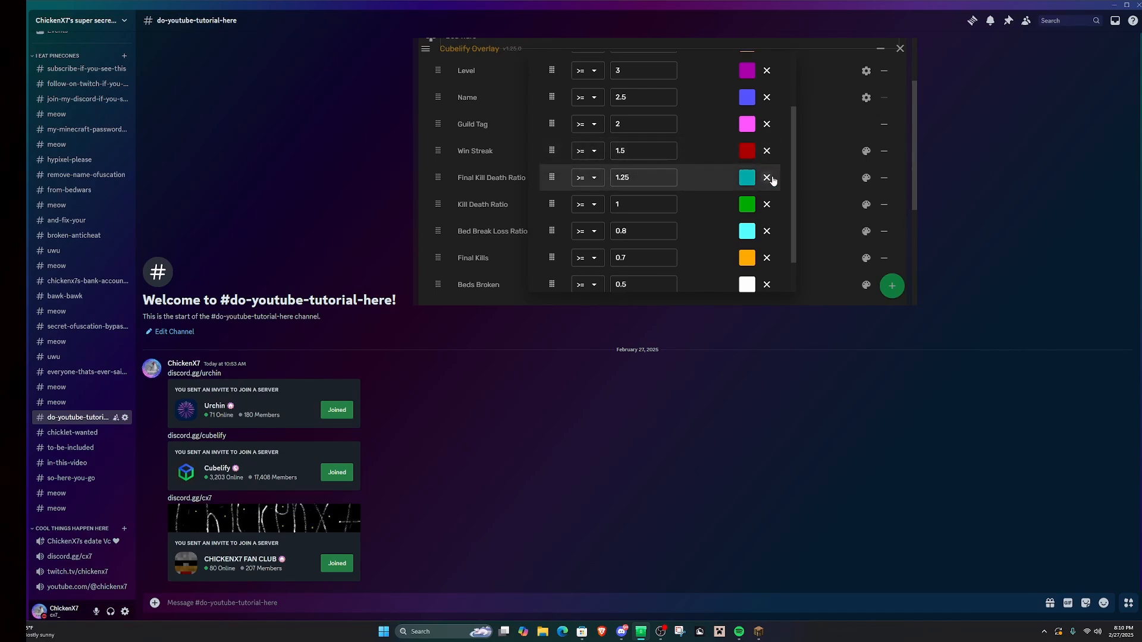
drag(793, 190, 794, 176)
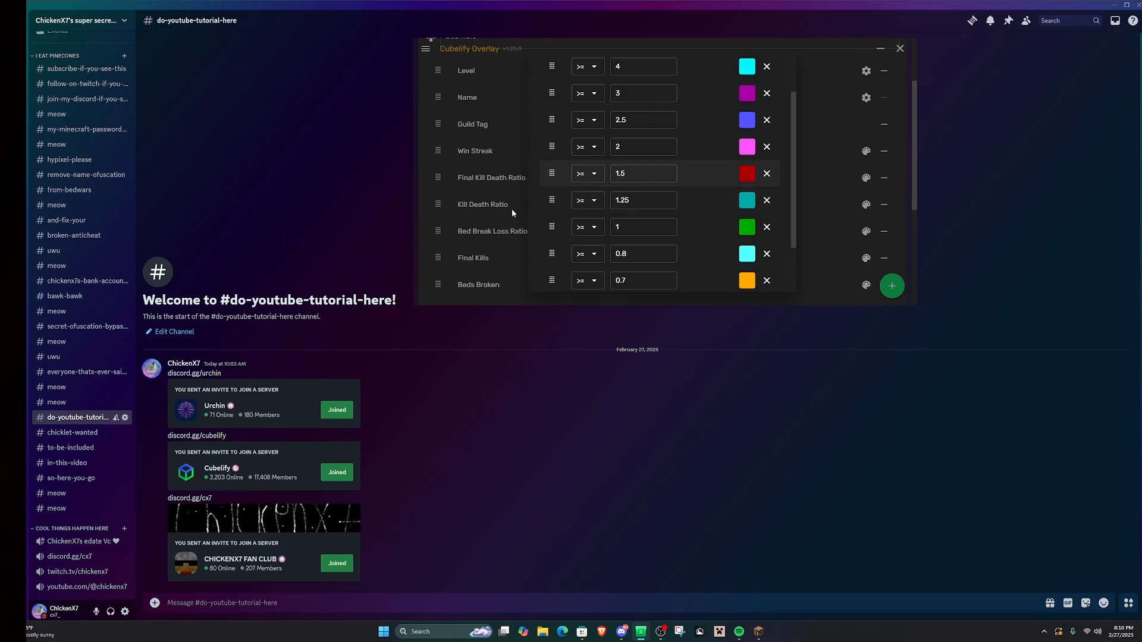
scroll(632, 149, up, 1)
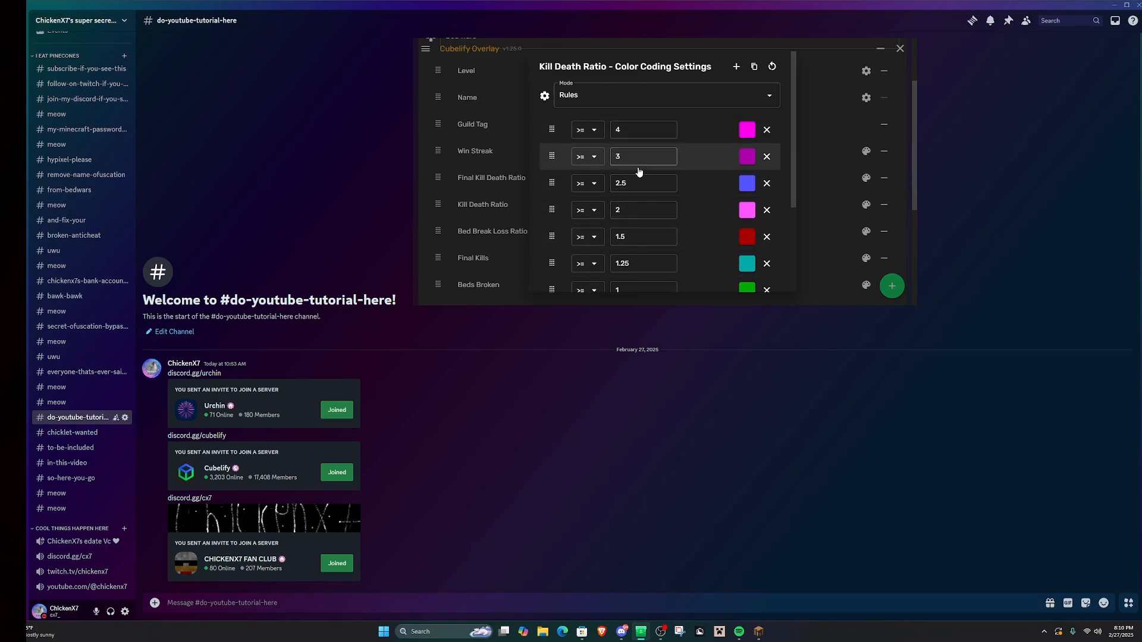
click(825, 207)
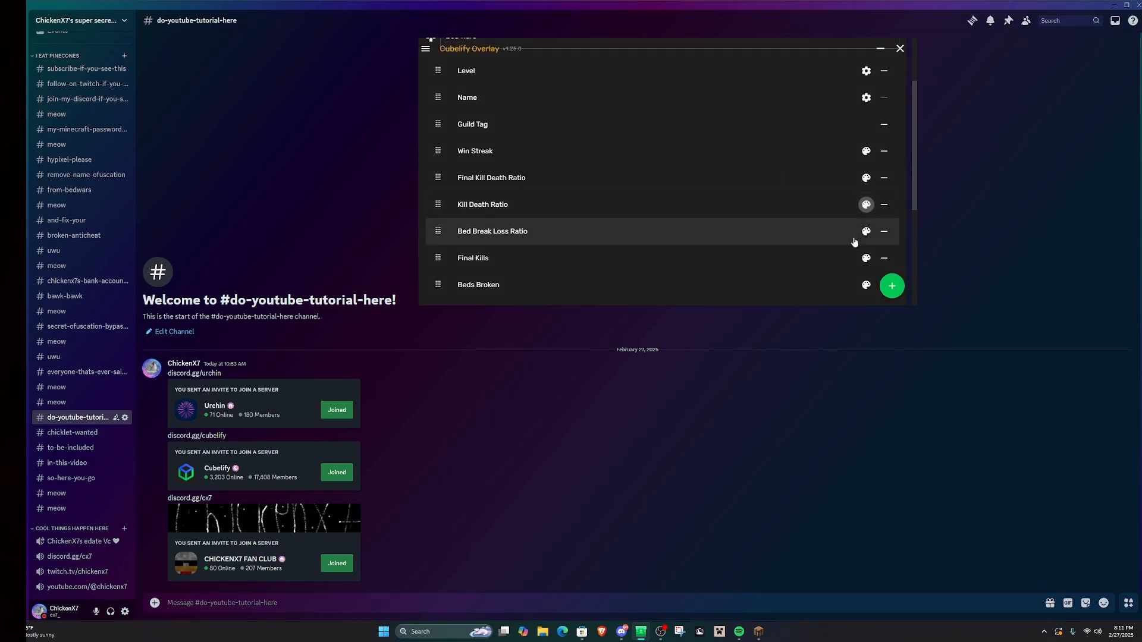
Go through the Kill Death Ratio color coding rules once more, comparing the 1, 1.25 and 2.5 thresholds
click(867, 204)
scroll(732, 204, down, 1)
scroll(732, 204, down, 2)
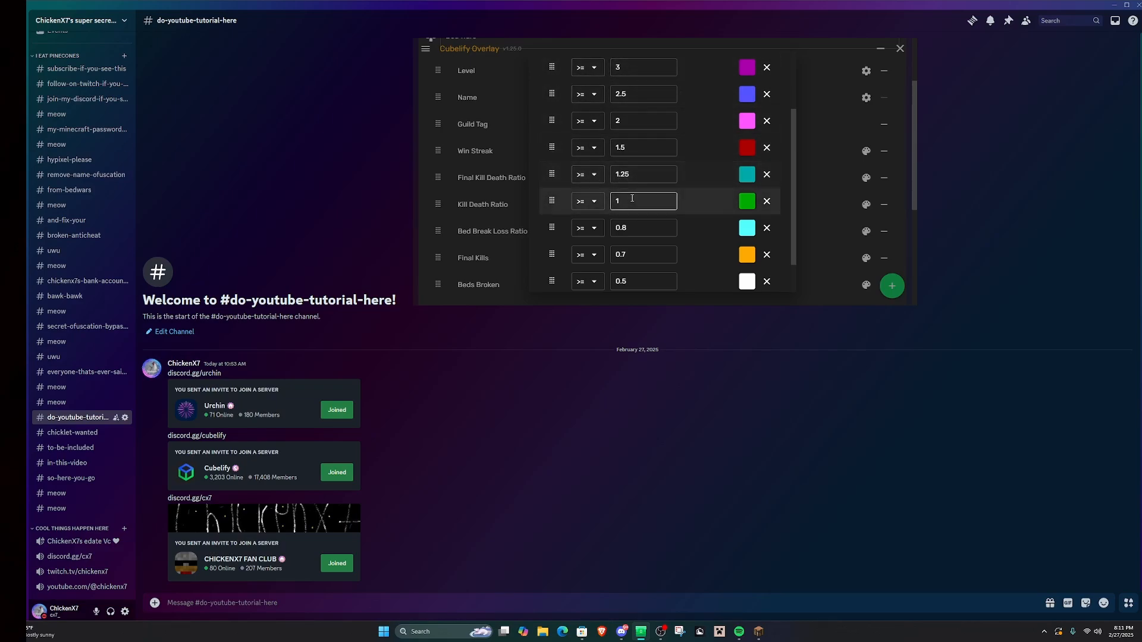
scroll(730, 226, up, 2)
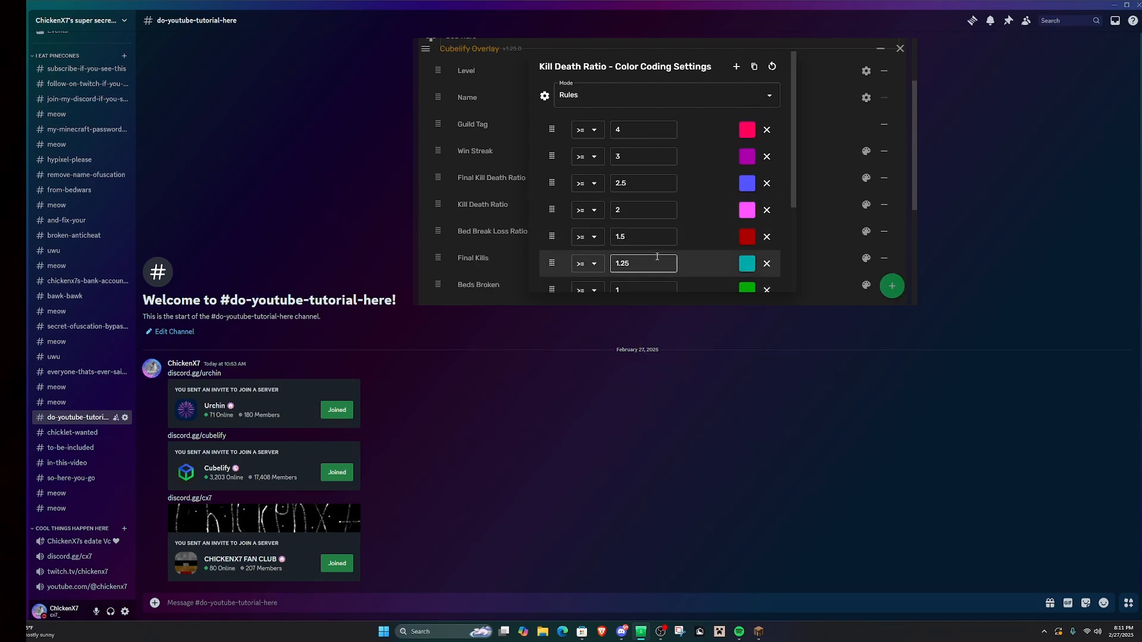
click(651, 186)
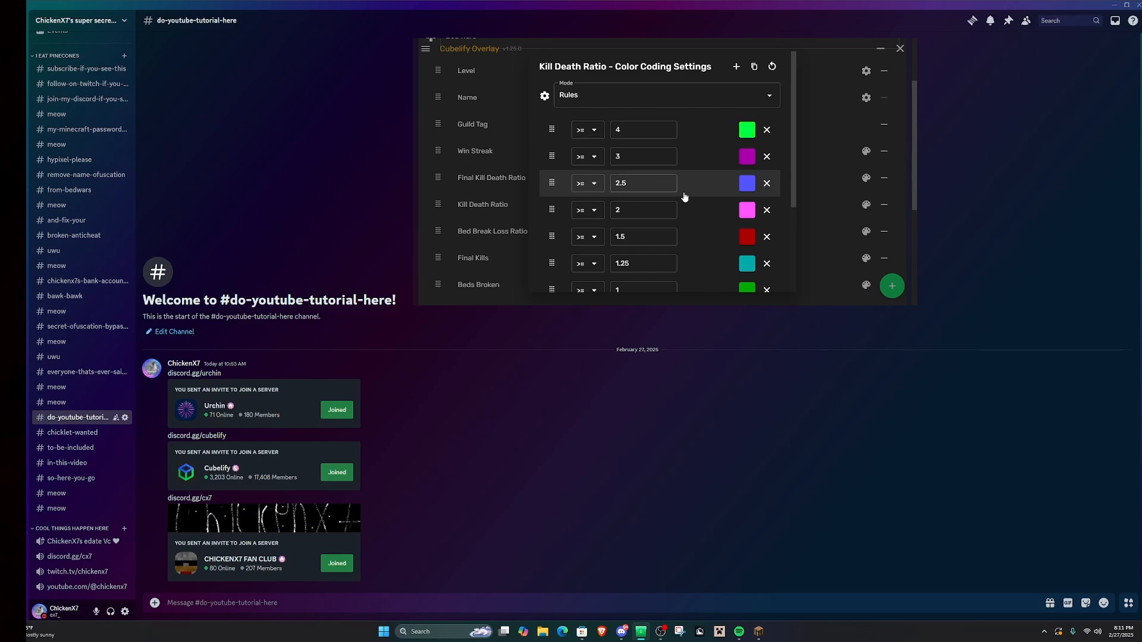
click(668, 182)
drag(793, 148, 786, 225)
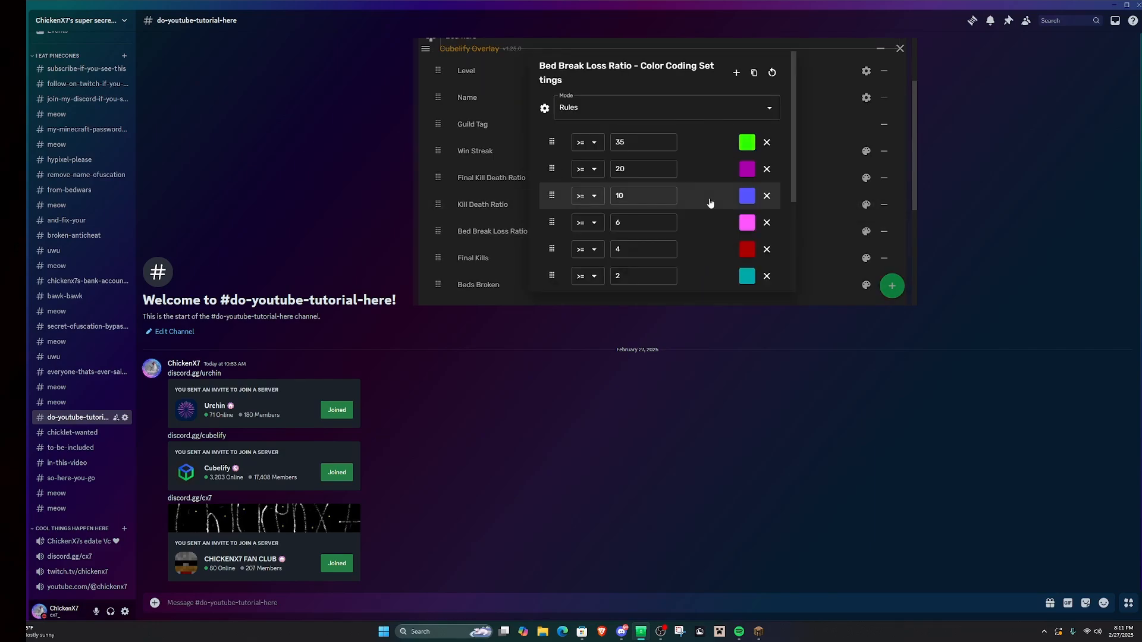
Examine the Bed Break Loss Ratio color coding rules from 0 up to 35
scroll(709, 201, down, 3)
scroll(635, 253, up, 1)
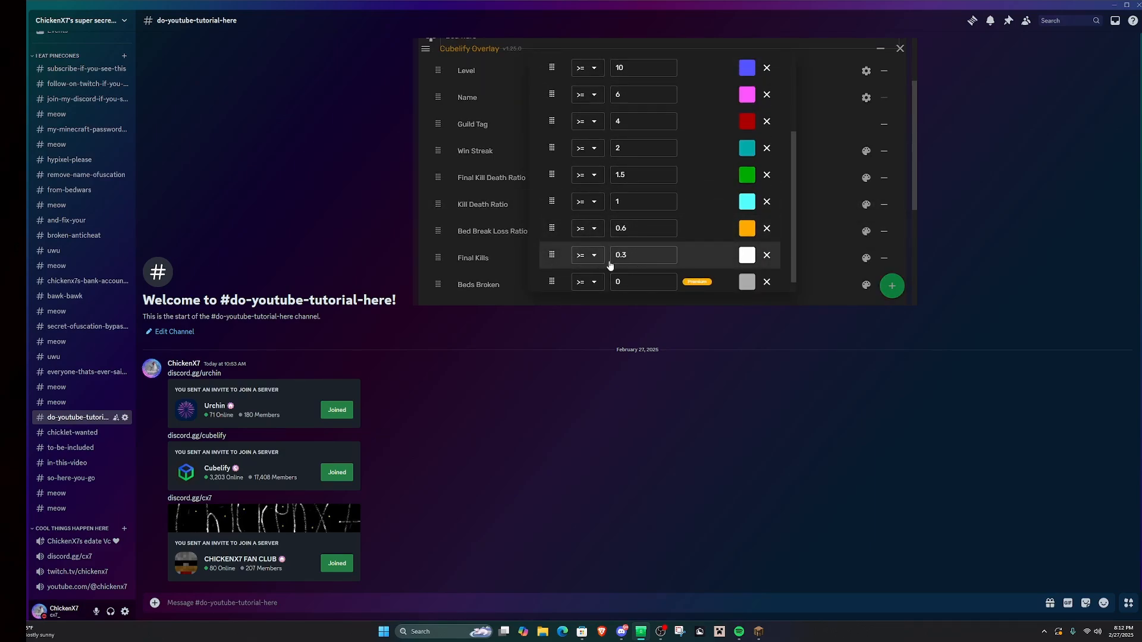
click(623, 205)
drag(793, 221, 788, 159)
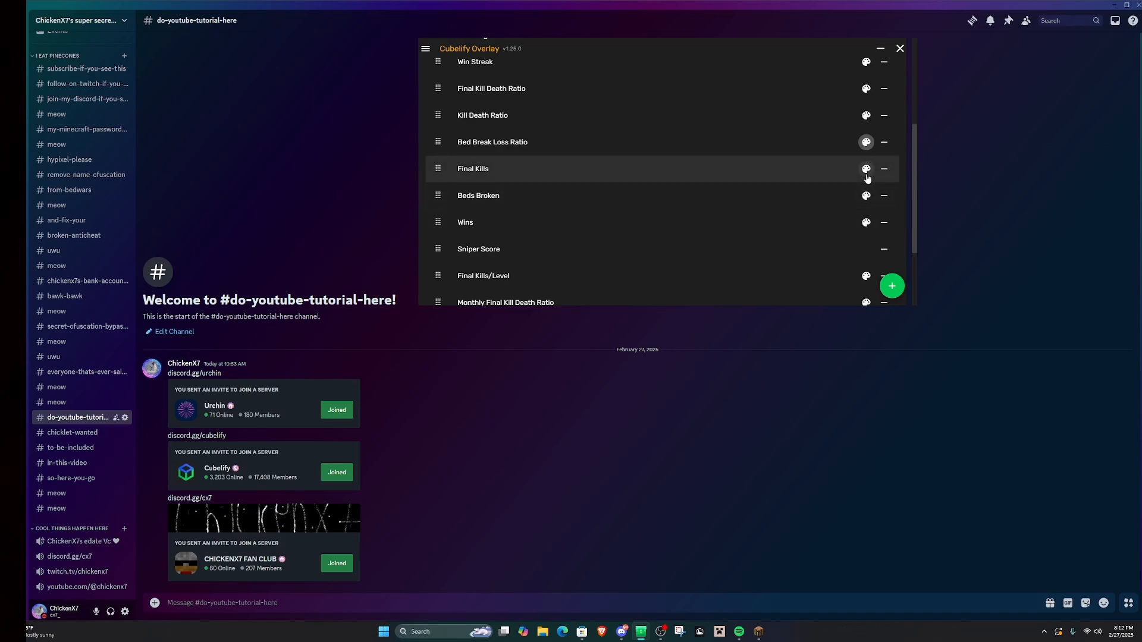
Open the Final Kills column's color coding settings, look over its rules and close them
click(866, 169)
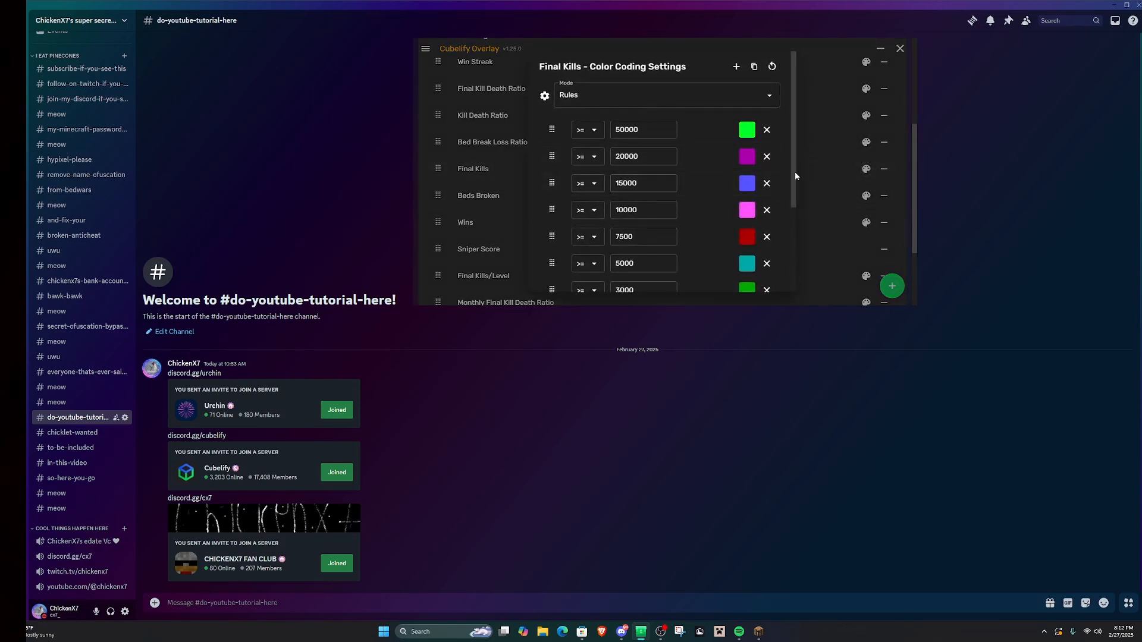
drag(795, 172, 765, 189)
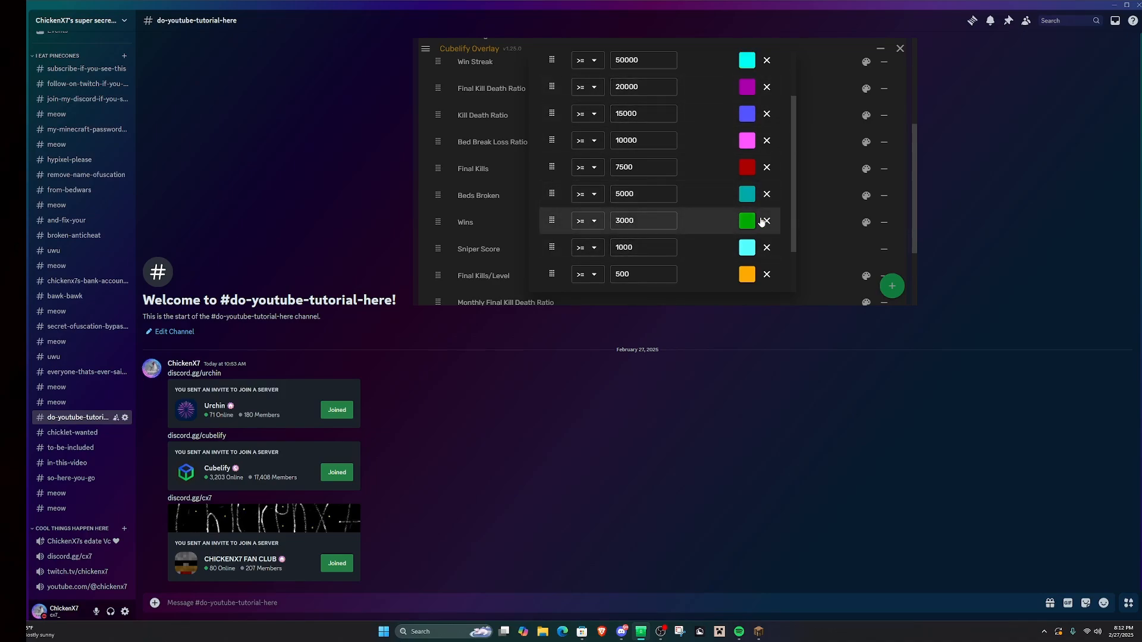
click(819, 202)
Open the Beds Broken column's color coding settings, review the rules down to 0 and close them
click(866, 196)
drag(794, 173, 783, 252)
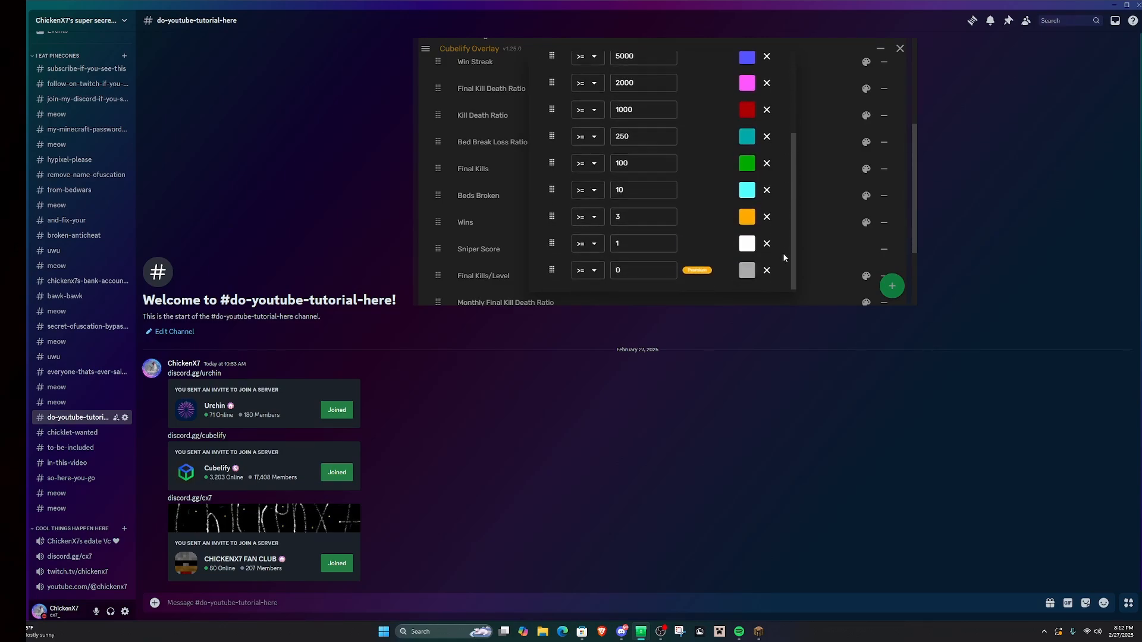
click(836, 222)
Open the Wins column's color coding settings, review the rules from 25000 down and close them
click(866, 222)
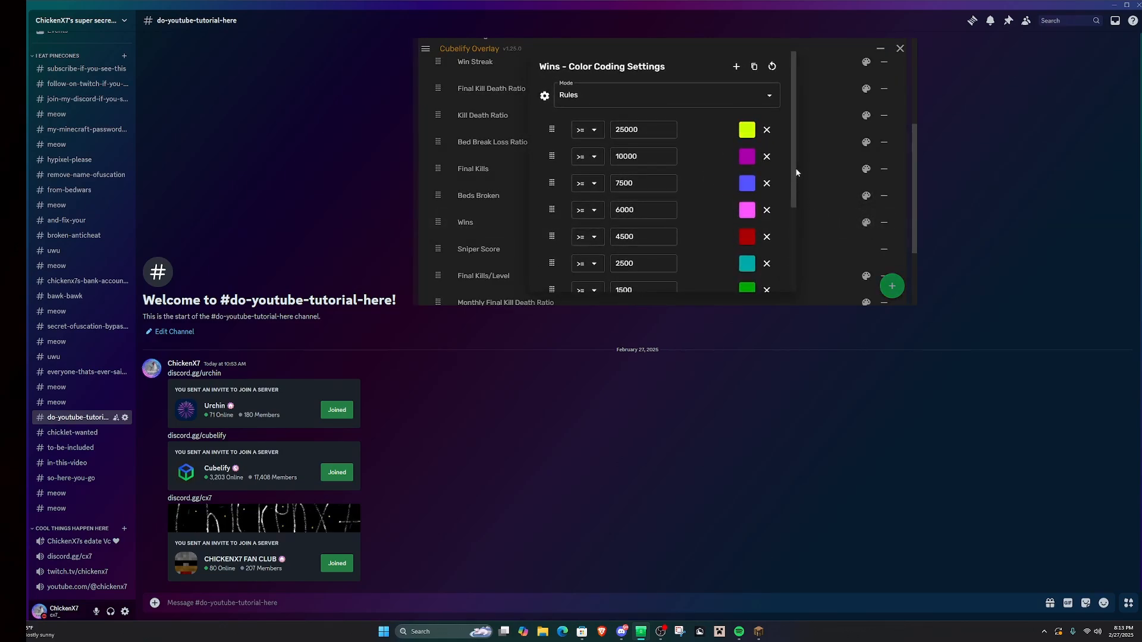
drag(797, 173, 779, 255)
click(834, 215)
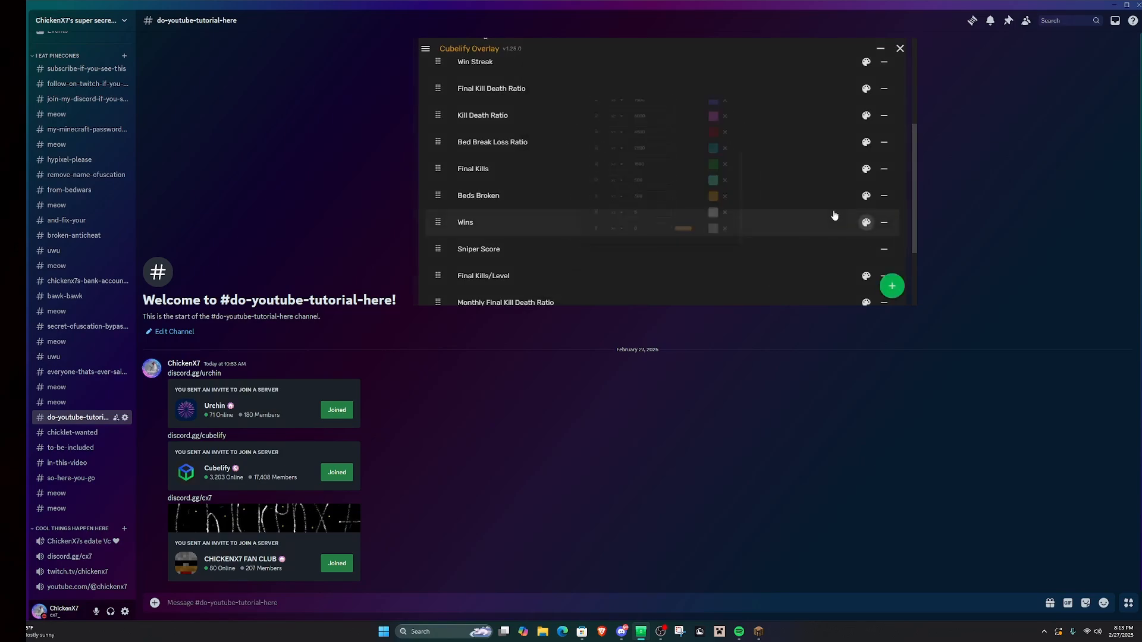
Check the Final Kills color coding rules again and close the settings to return to the column list
click(866, 168)
drag(795, 181, 801, 136)
click(451, 199)
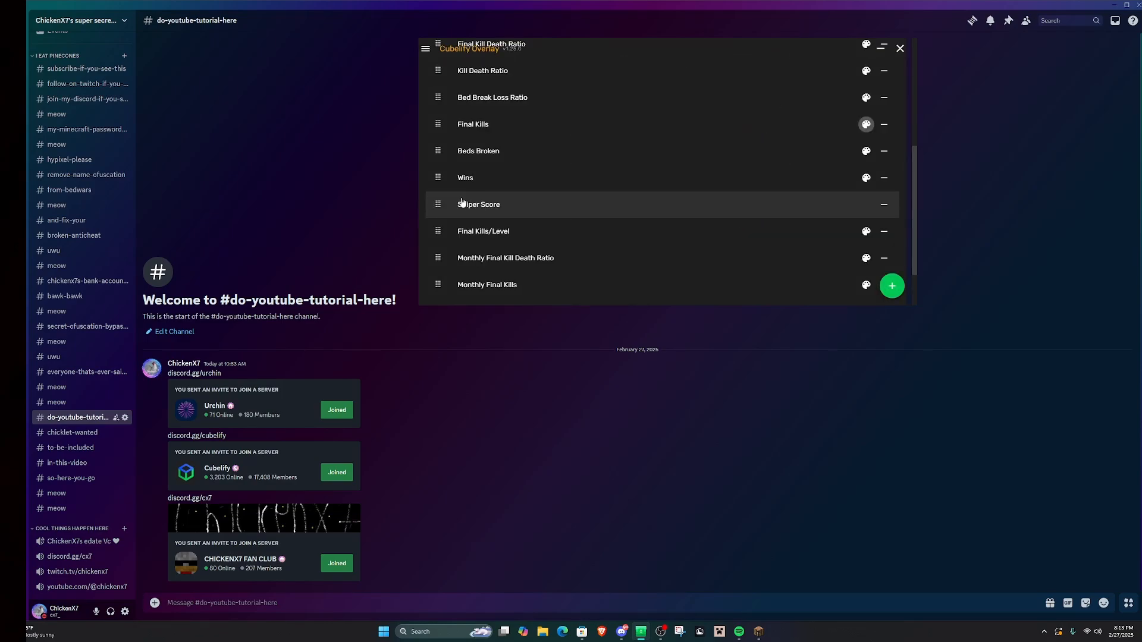
Show the overlay's Home player table to examine the Sniper column, and return to the Columns settings
click(425, 49)
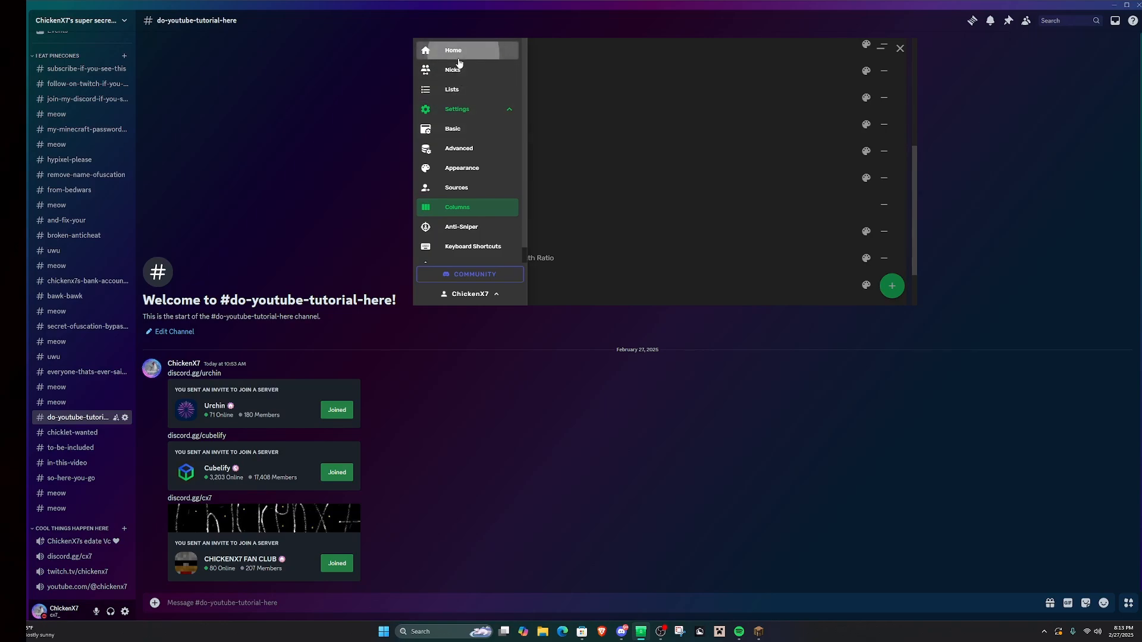
click(457, 61)
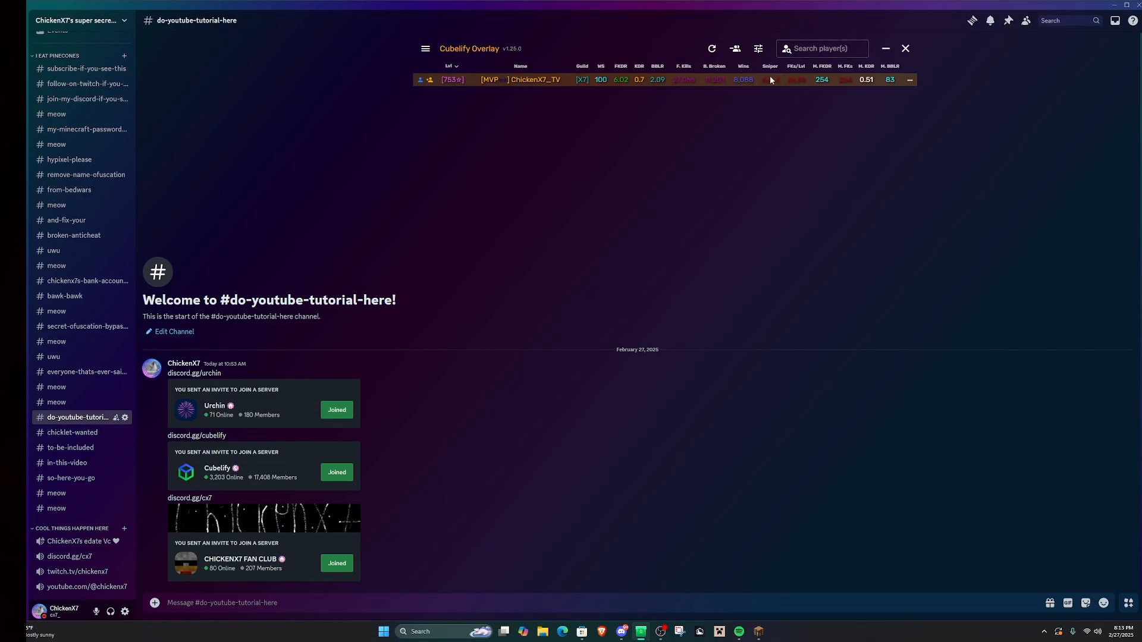
click(425, 48)
click(460, 67)
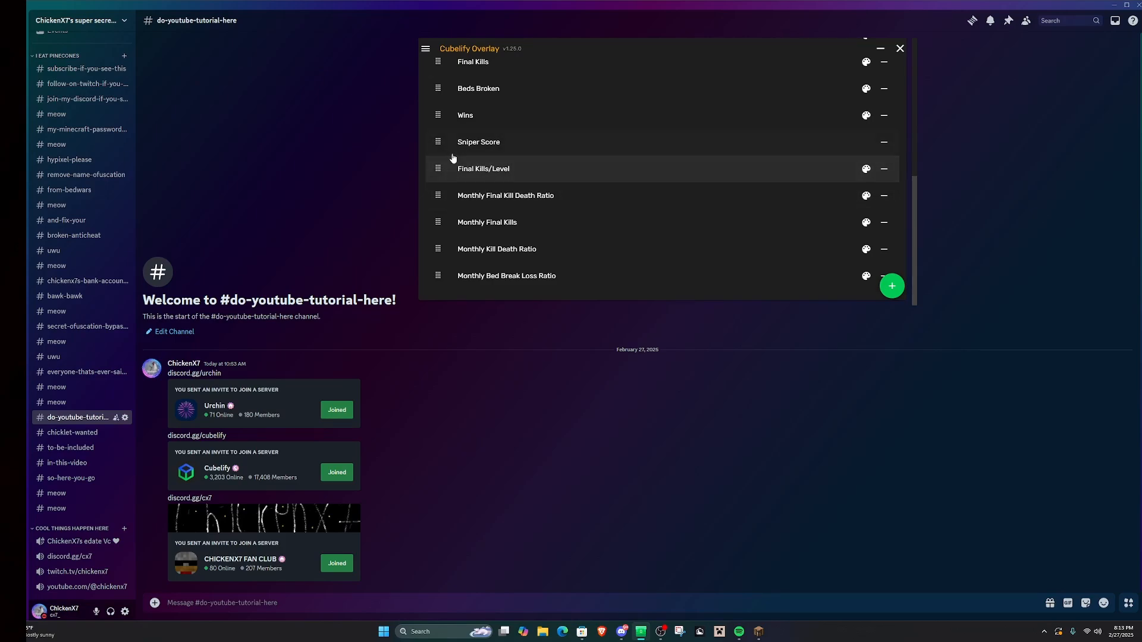
Open the Final Kills/Level column's color coding settings, review the rules from 100 down to 0 and close them
click(866, 169)
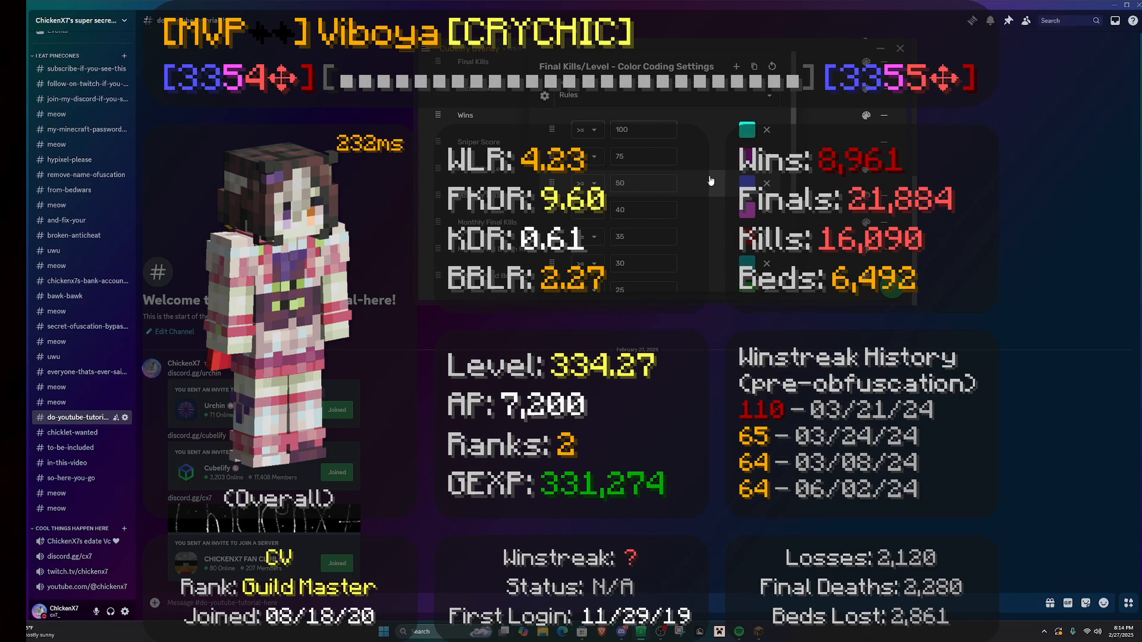
scroll(711, 180, down, 3)
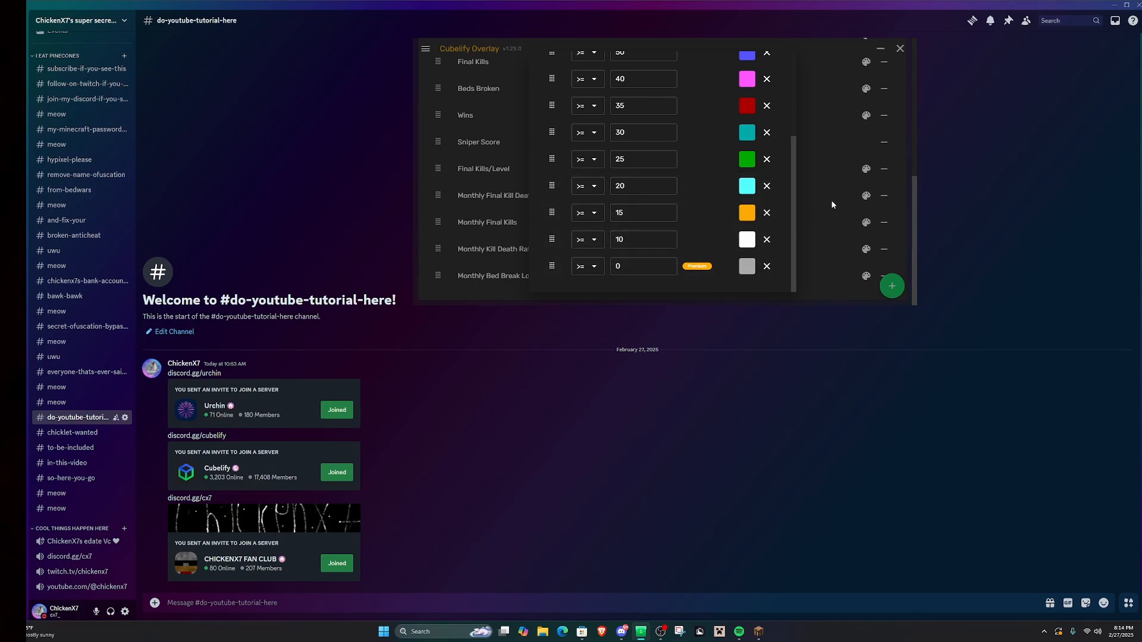
click(815, 203)
Show the Home player table to examine the FKs/Lvl column, and return to the Final Kills/Level entry in the Columns settings
click(426, 49)
click(463, 52)
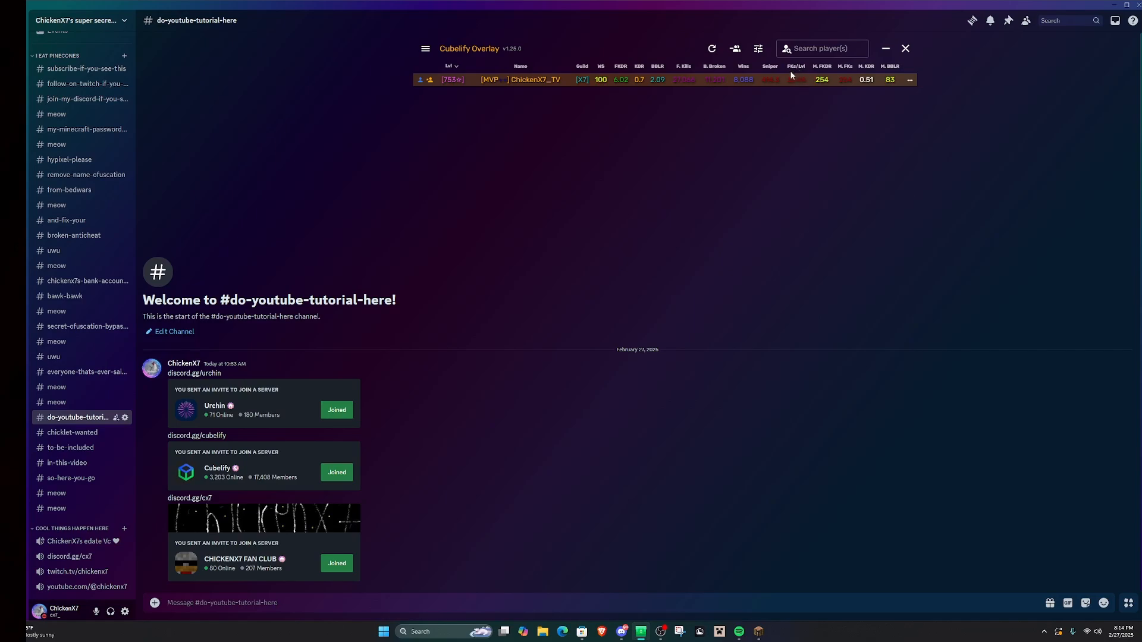
click(431, 52)
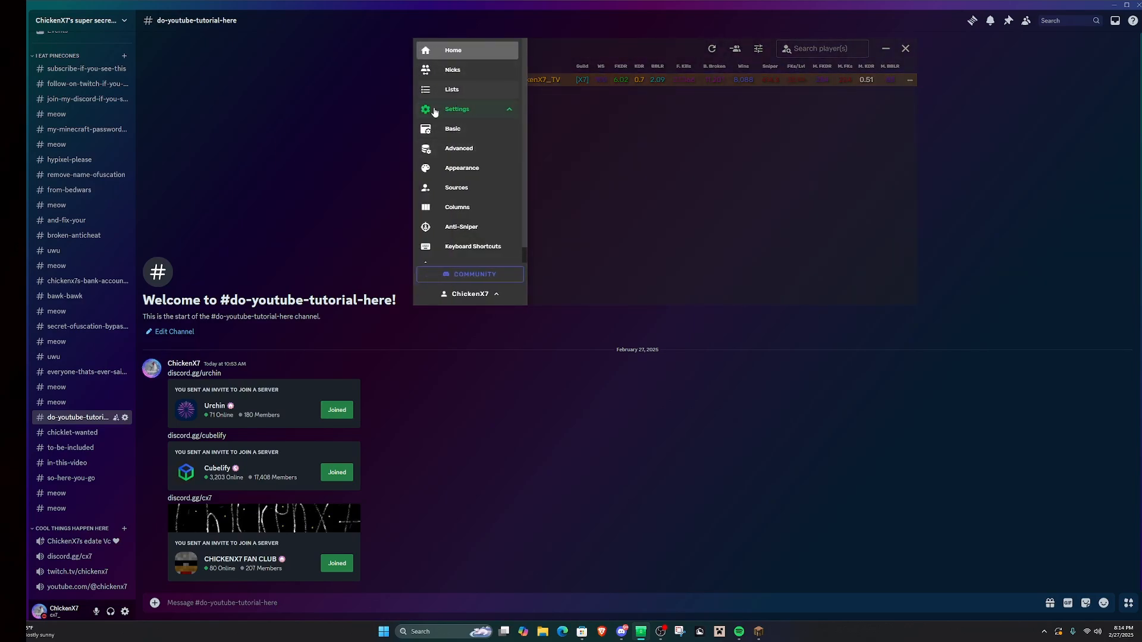
scroll(485, 158, down, 1)
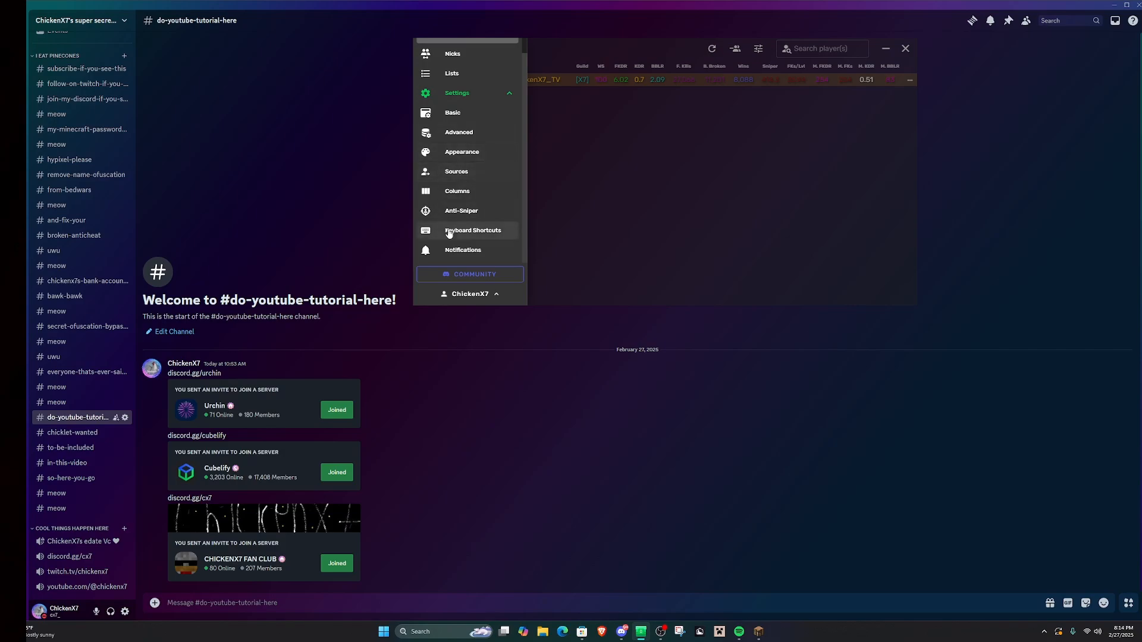
click(455, 191)
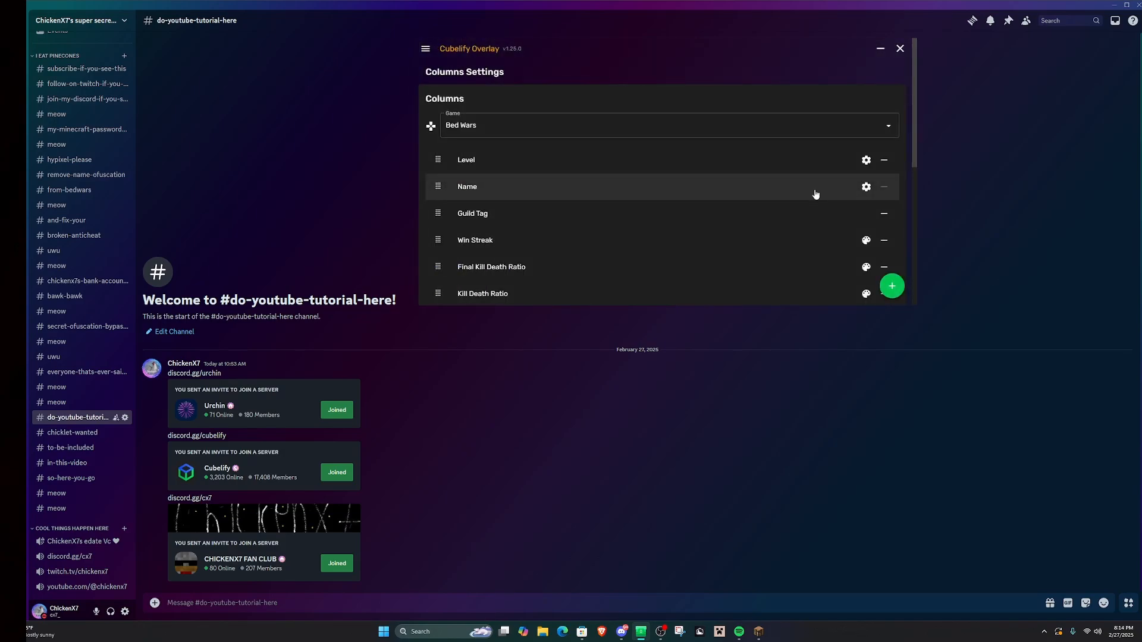
scroll(817, 195, down, 5)
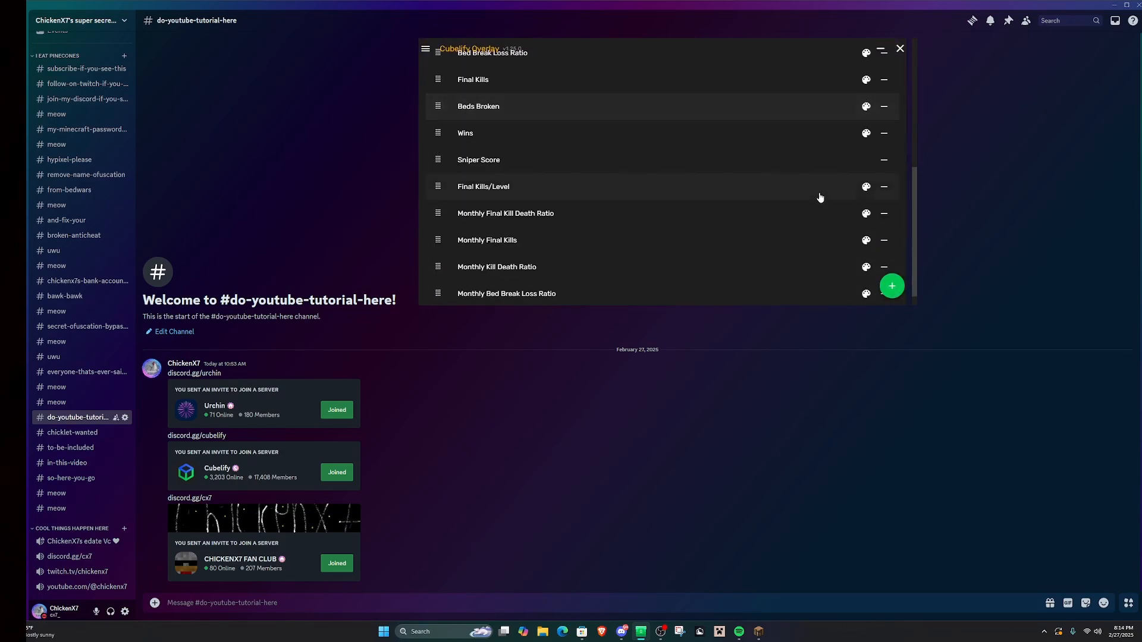
Reopen the Final Kills/Level color coding settings, review the rules down to 0 and back up to 100, and close them
click(863, 188)
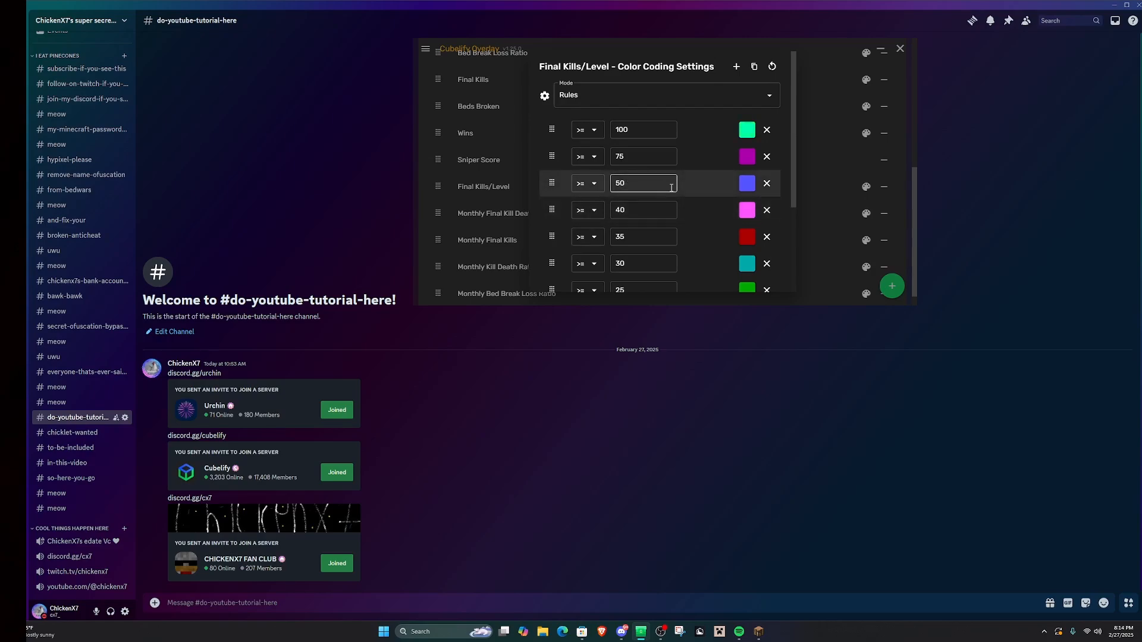
scroll(681, 192, down, 3)
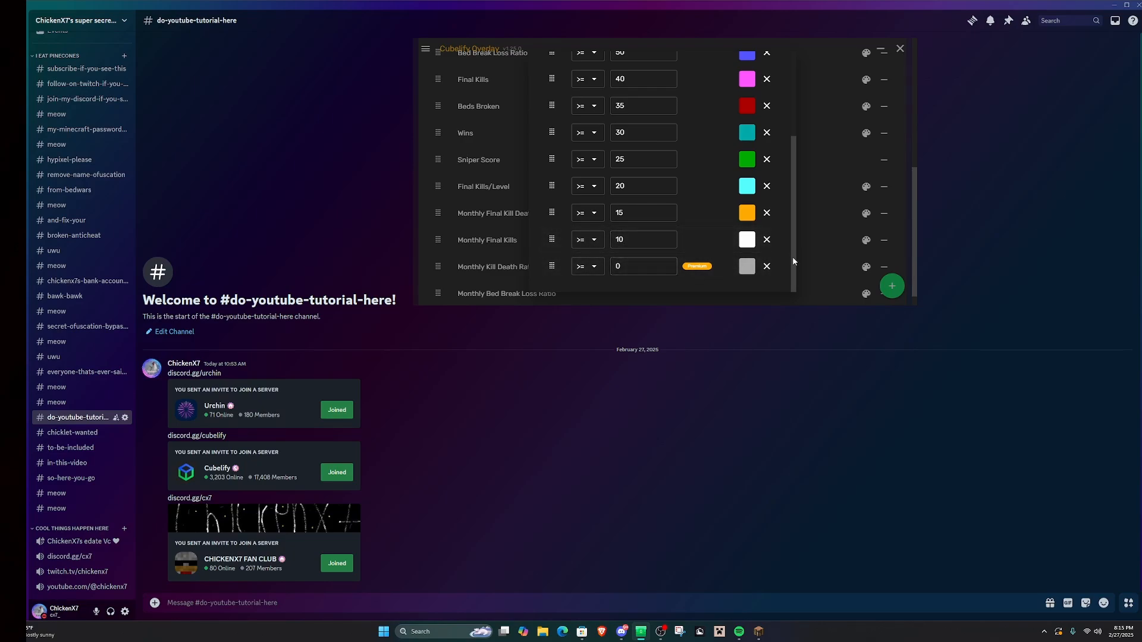
scroll(787, 234, up, 1)
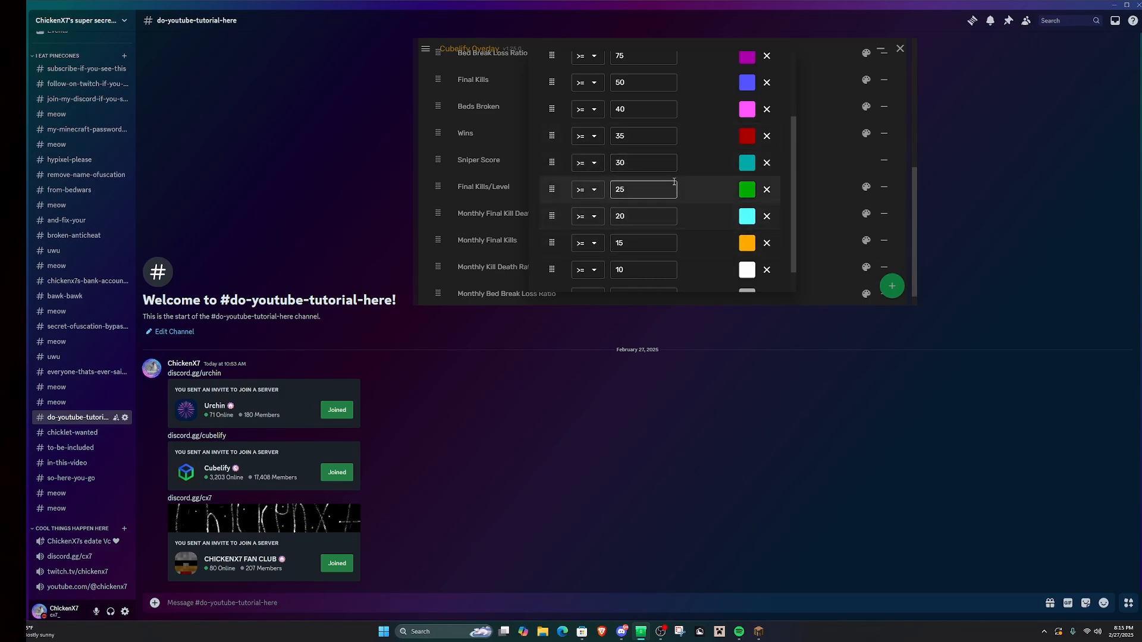
drag(794, 213, 800, 154)
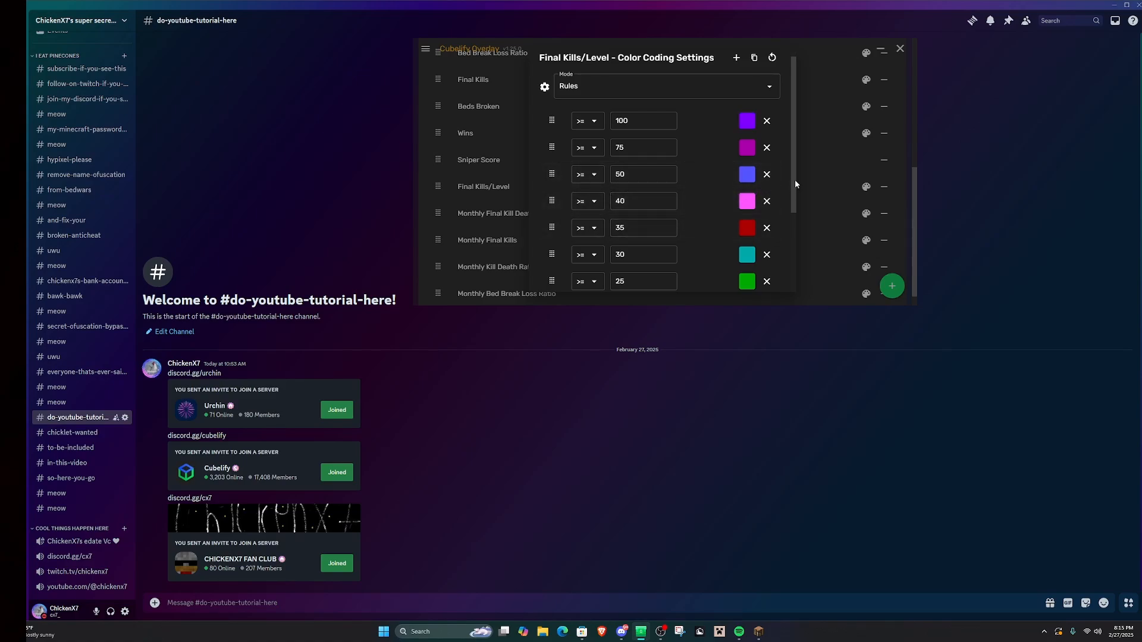
scroll(708, 164, up, 1)
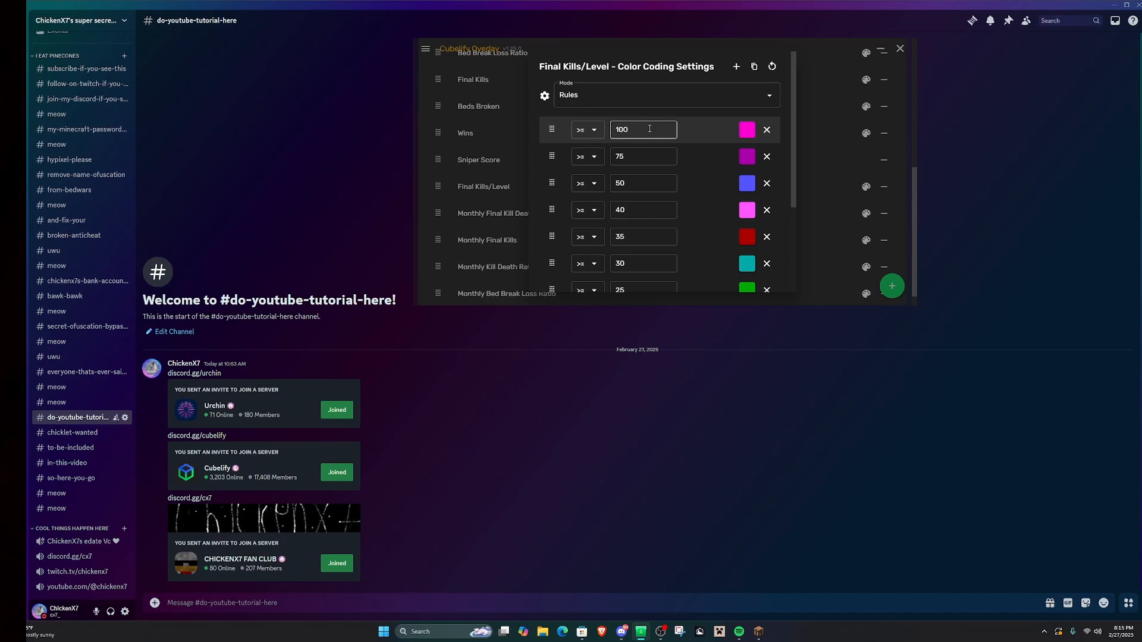
click(812, 181)
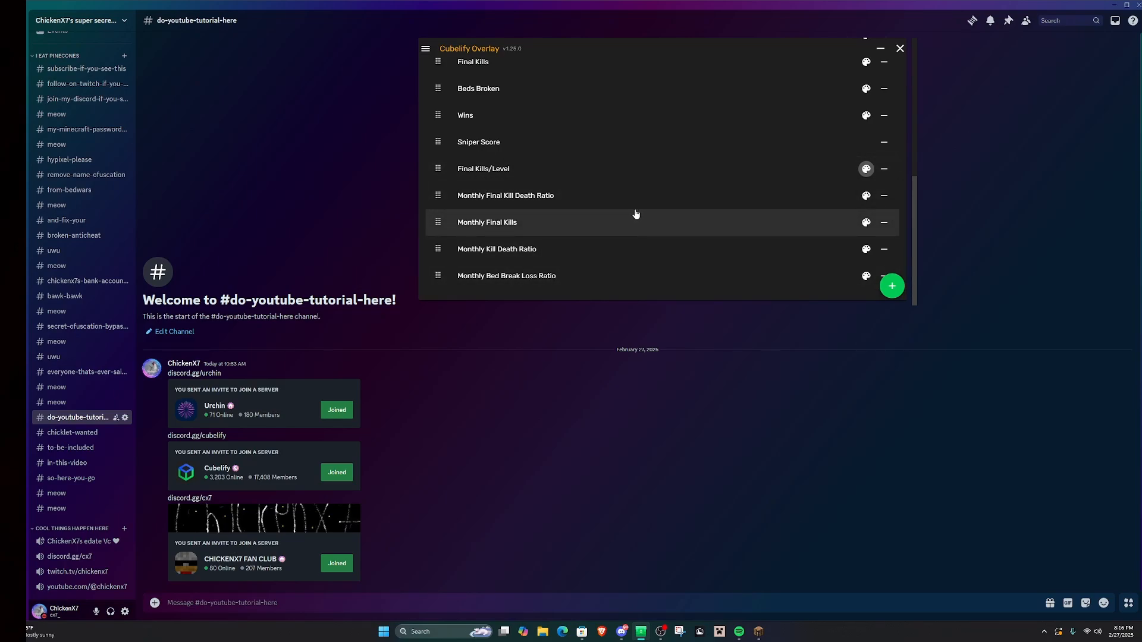
Show the Home player table again to examine its stat columns, and return to the monthly entries in the Columns settings
click(426, 48)
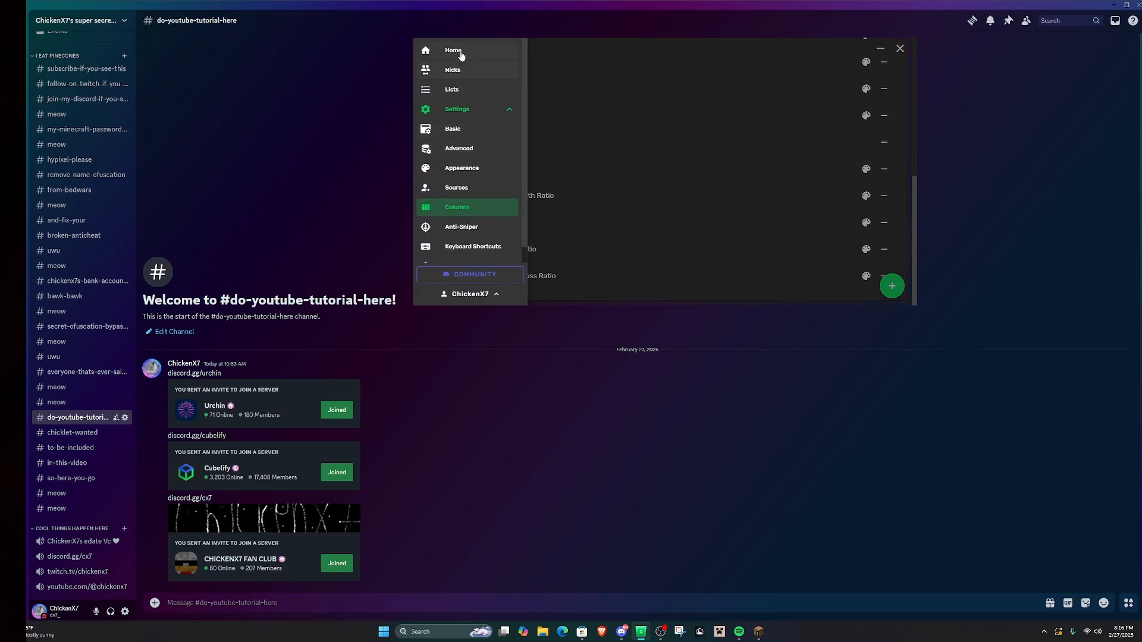
click(458, 52)
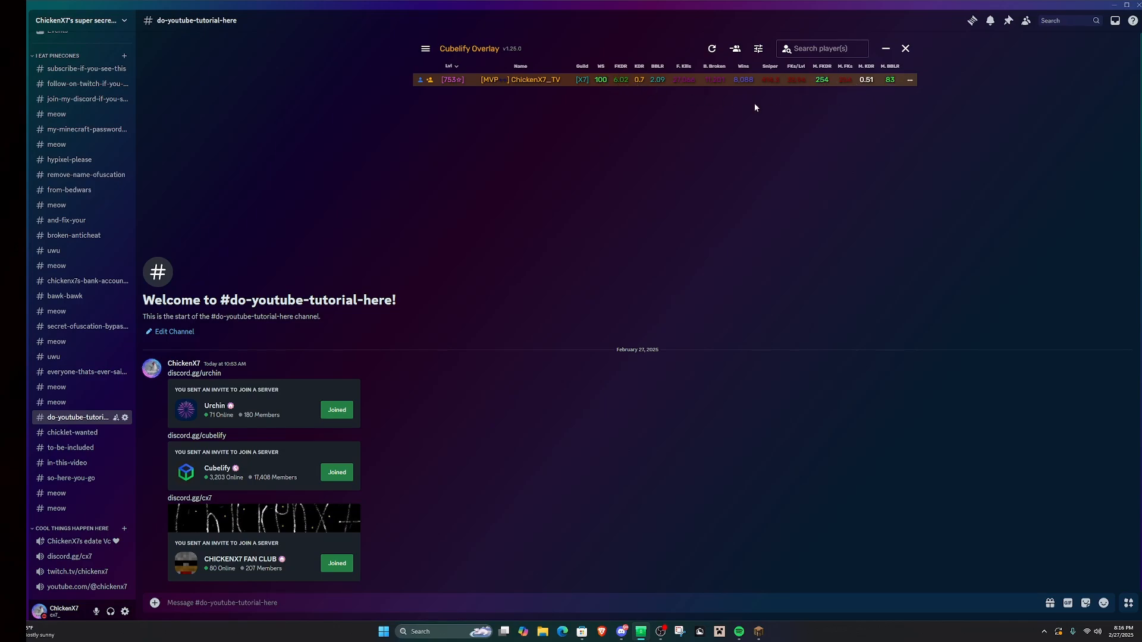
click(425, 48)
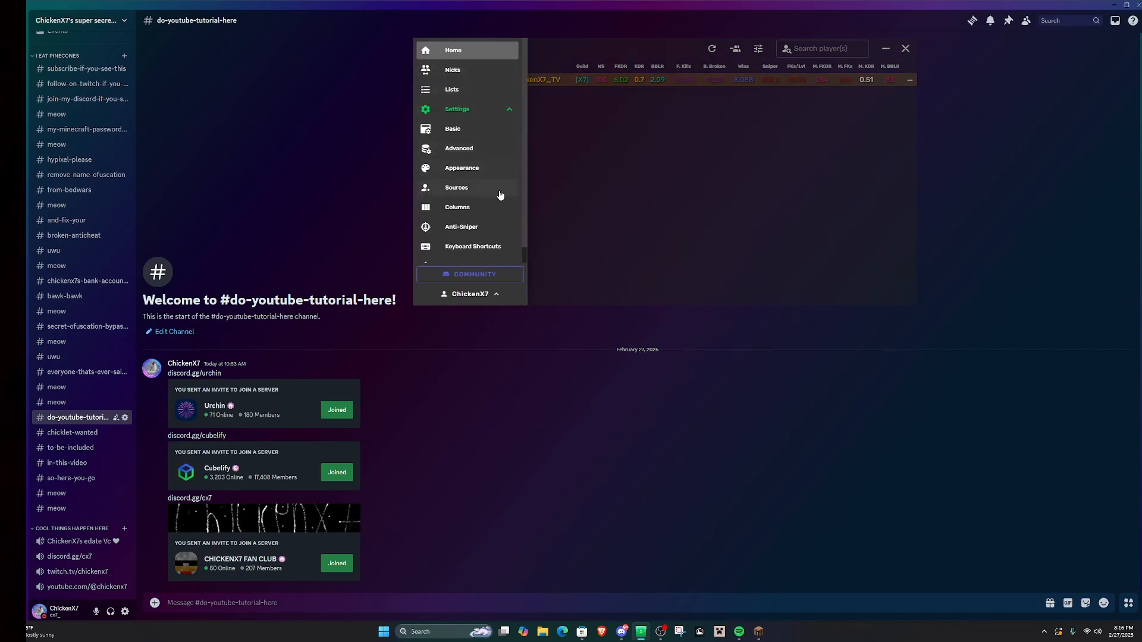
scroll(499, 191, down, 1)
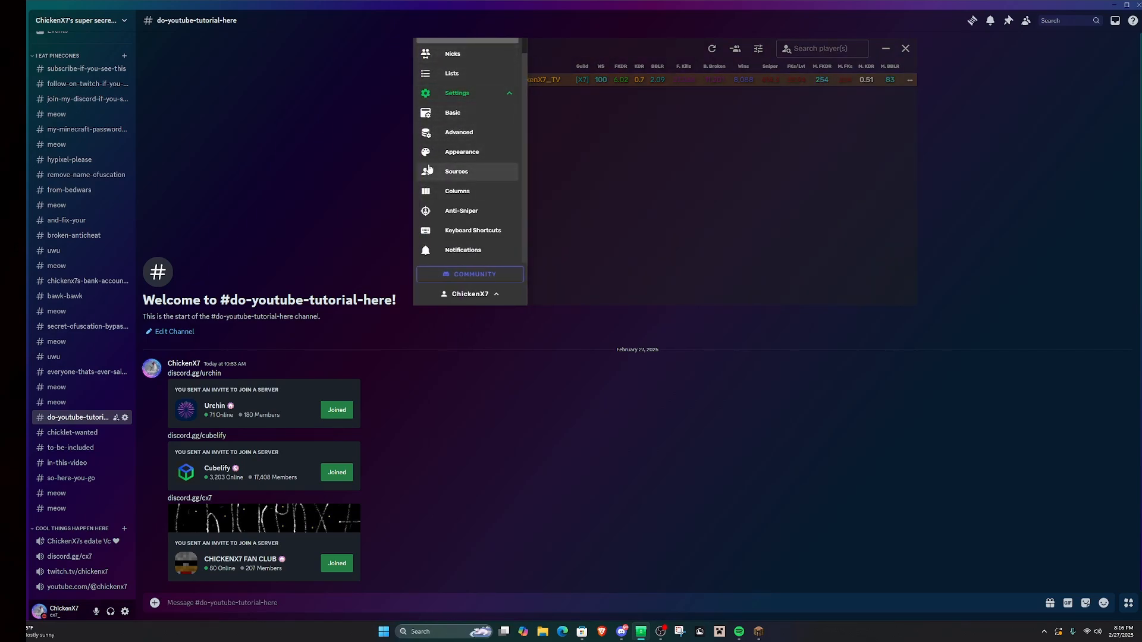
click(449, 191)
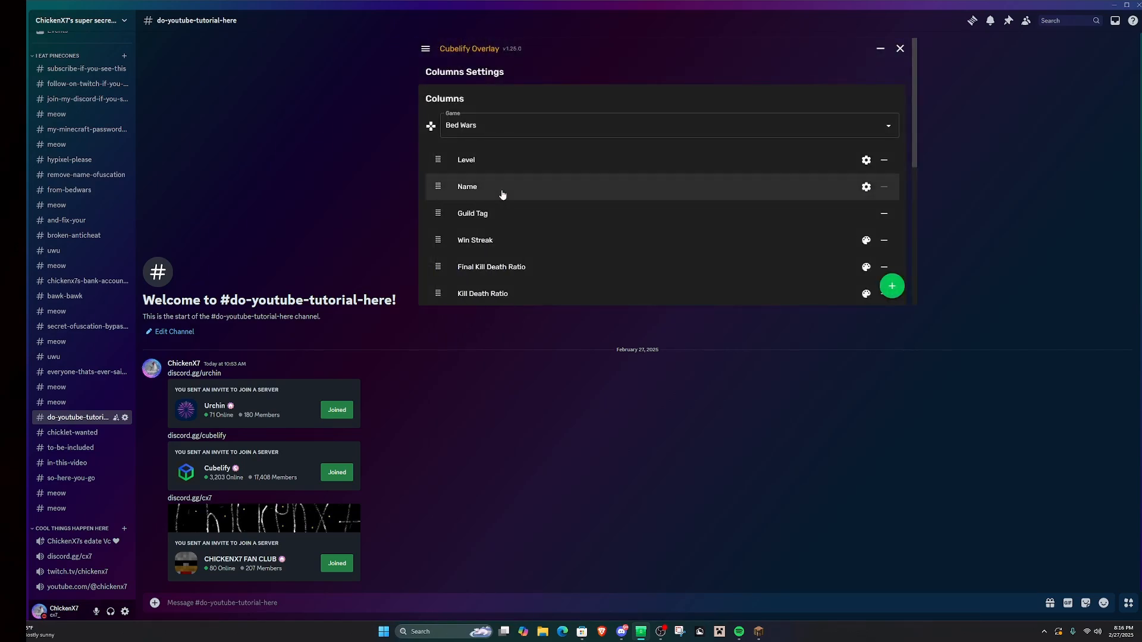
scroll(672, 196, down, 5)
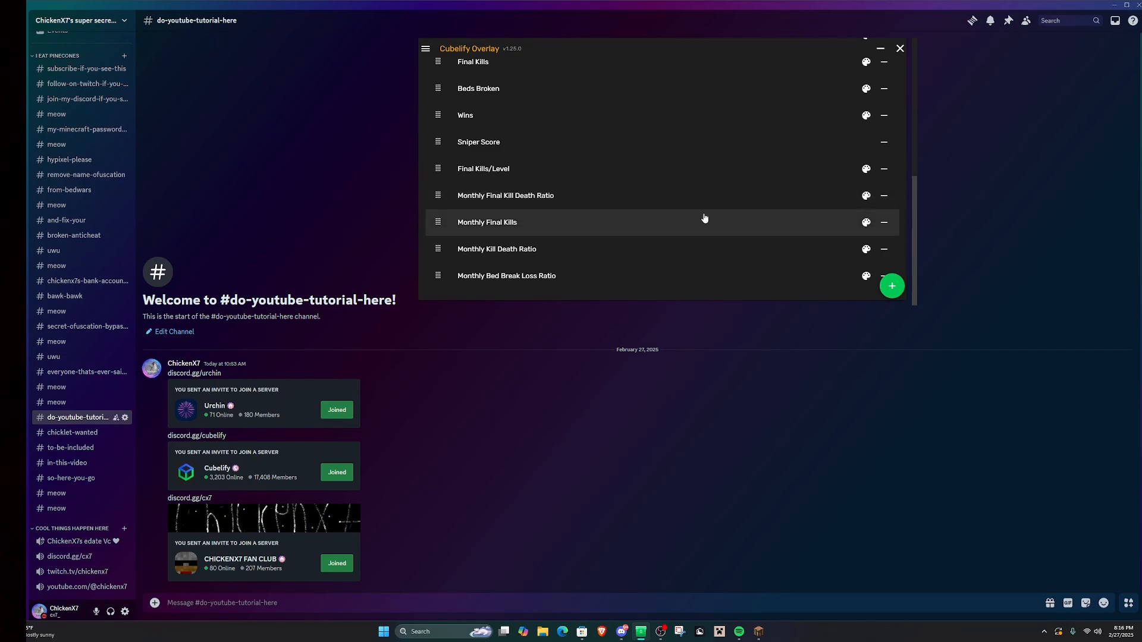
Open the Monthly Final Kill Death Ratio color coding settings, review the rules from 200 down to 0 and close them
click(865, 196)
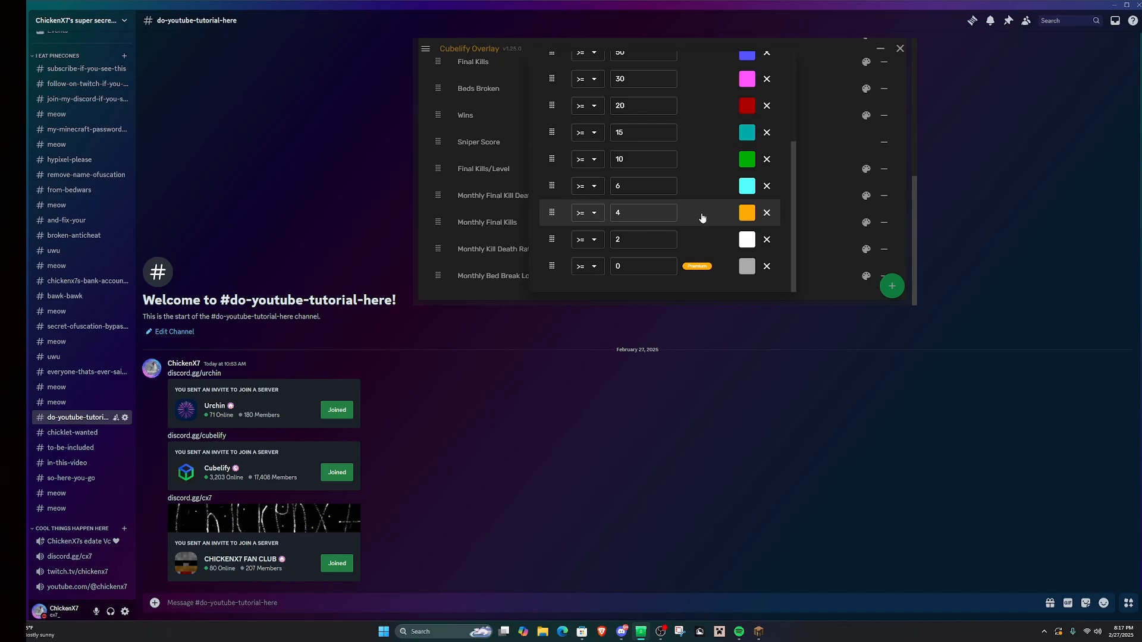
scroll(664, 170, up, 3)
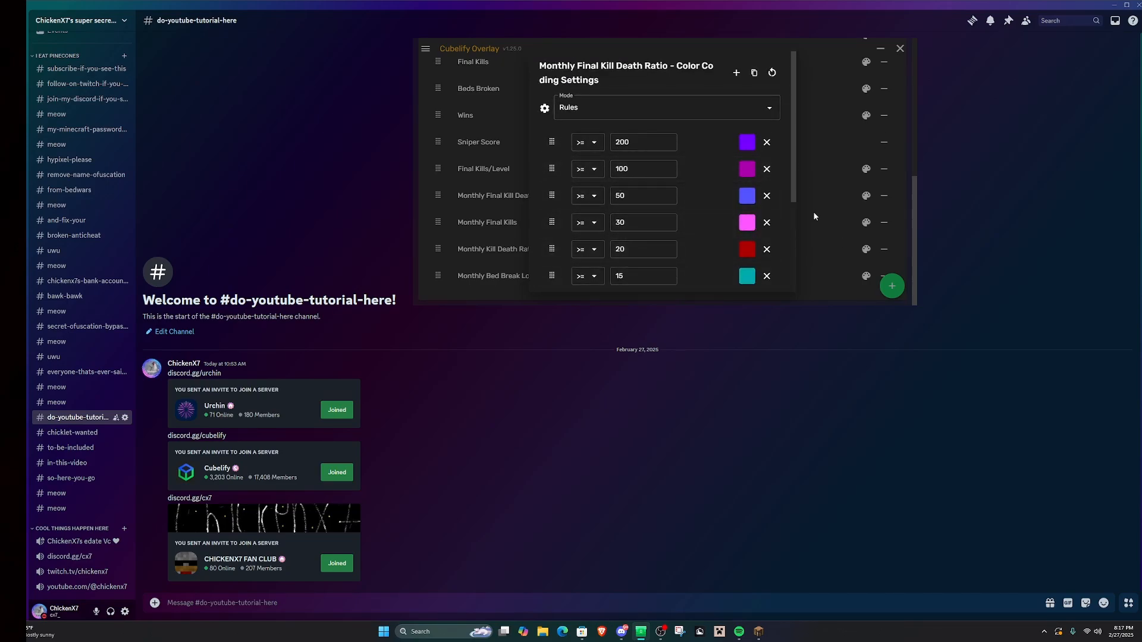
scroll(678, 191, down, 3)
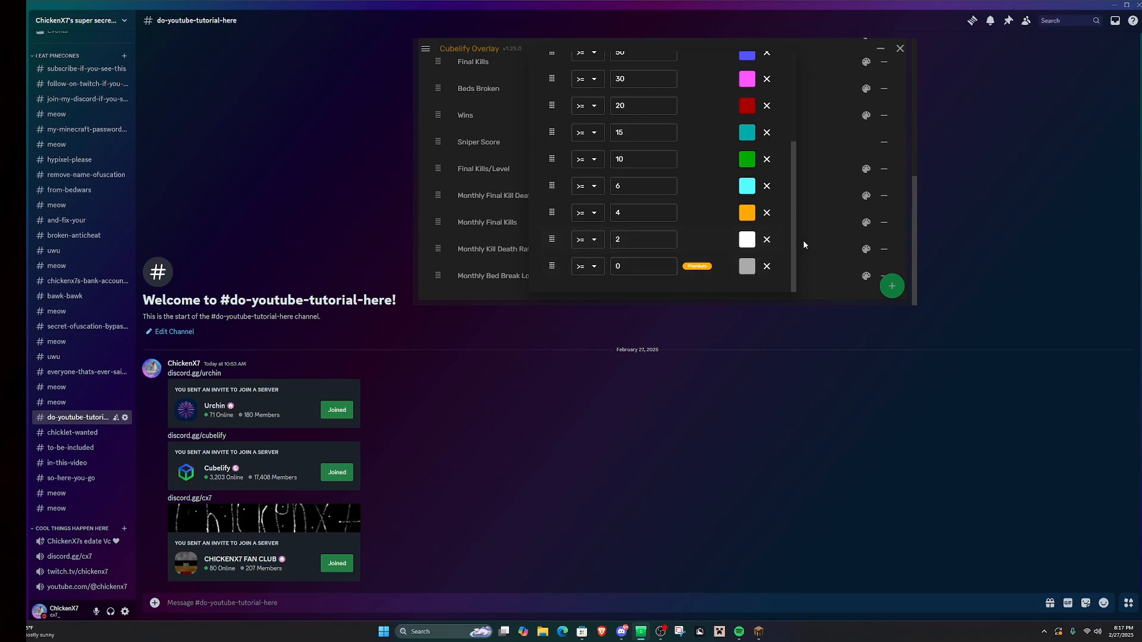
click(812, 248)
Open the overall Final Kill Death Ratio color coding settings for comparison, check the lower rules down to 0 and close them
scroll(812, 248, up, 5)
scroll(821, 249, down, 1)
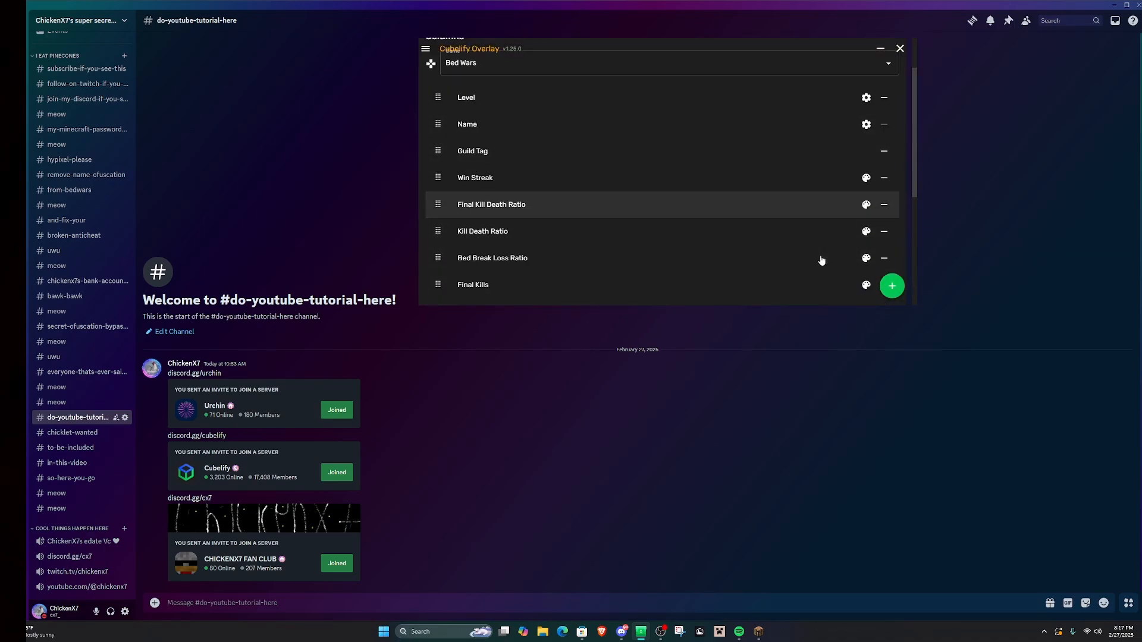
click(866, 204)
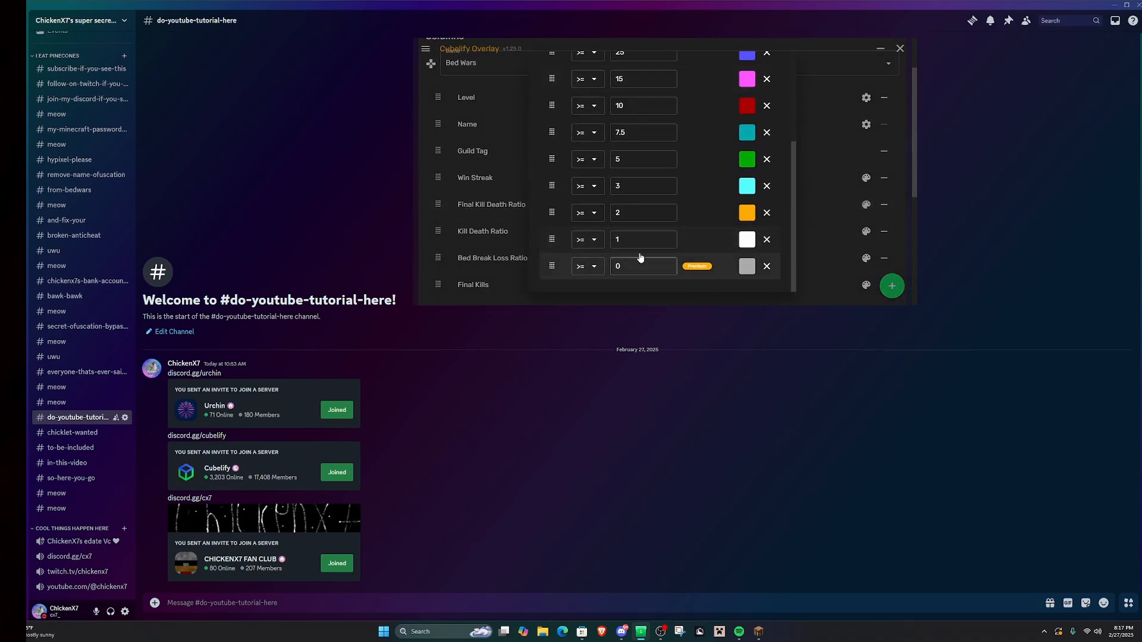
click(614, 212)
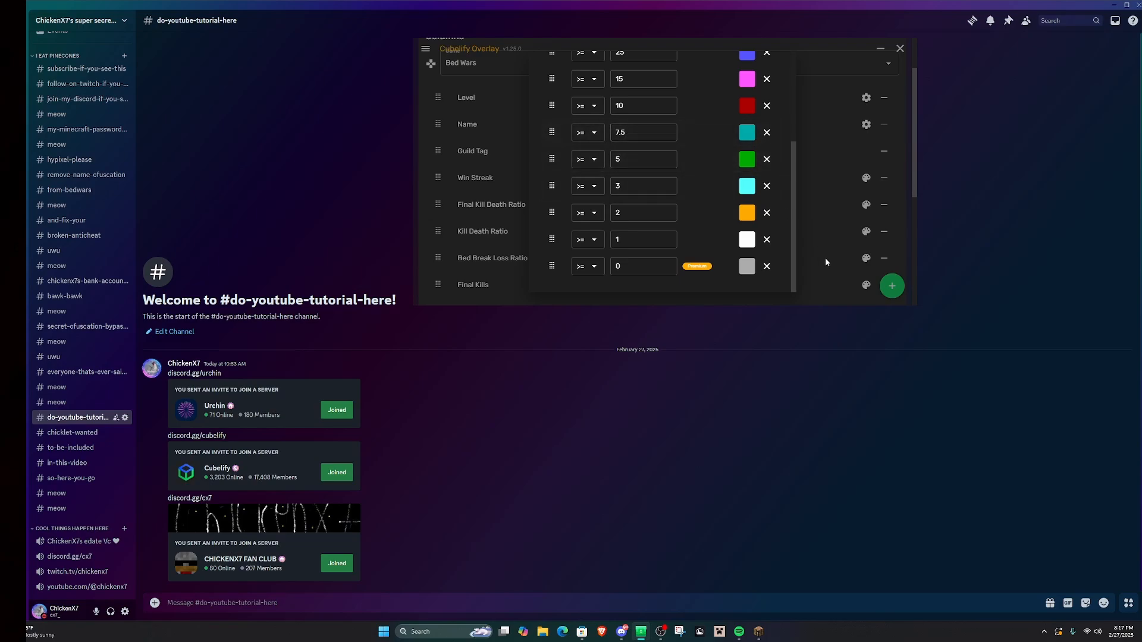
click(837, 212)
Reopen the Monthly Final Kill Death Ratio color coding settings, compare the rules between 0 and 200, and close them
scroll(821, 209, down, 3)
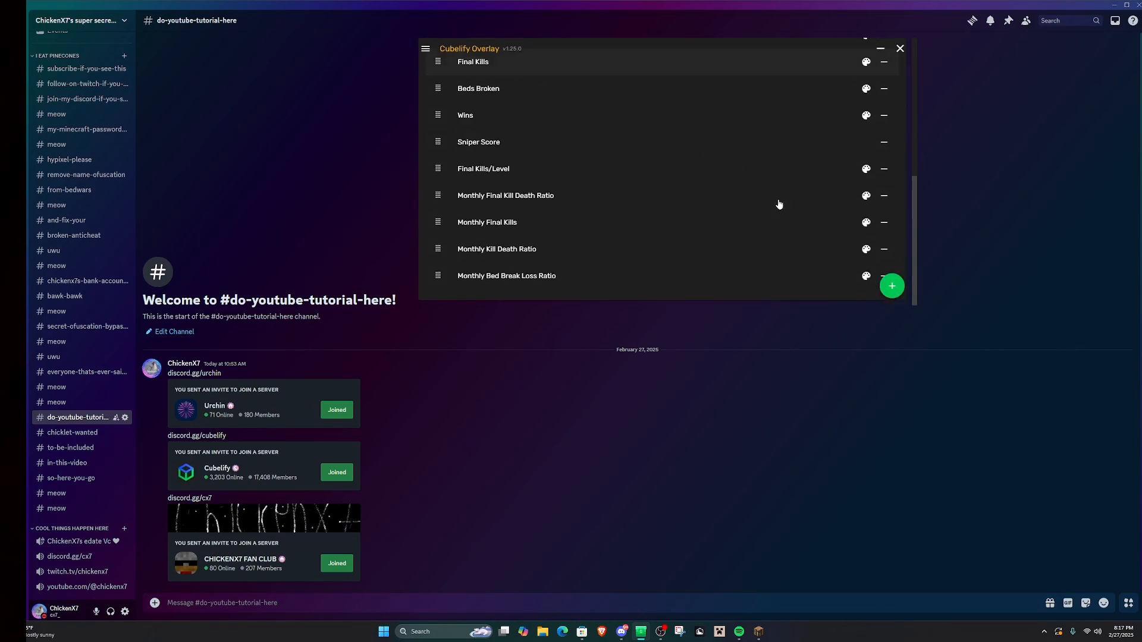
click(866, 196)
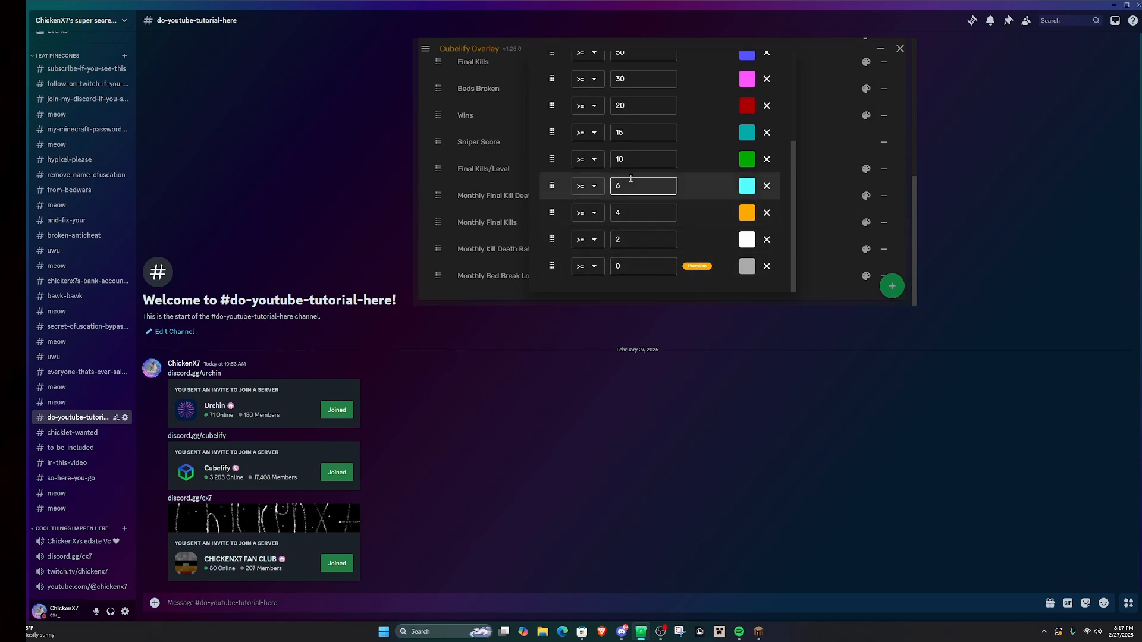
scroll(646, 178, up, 3)
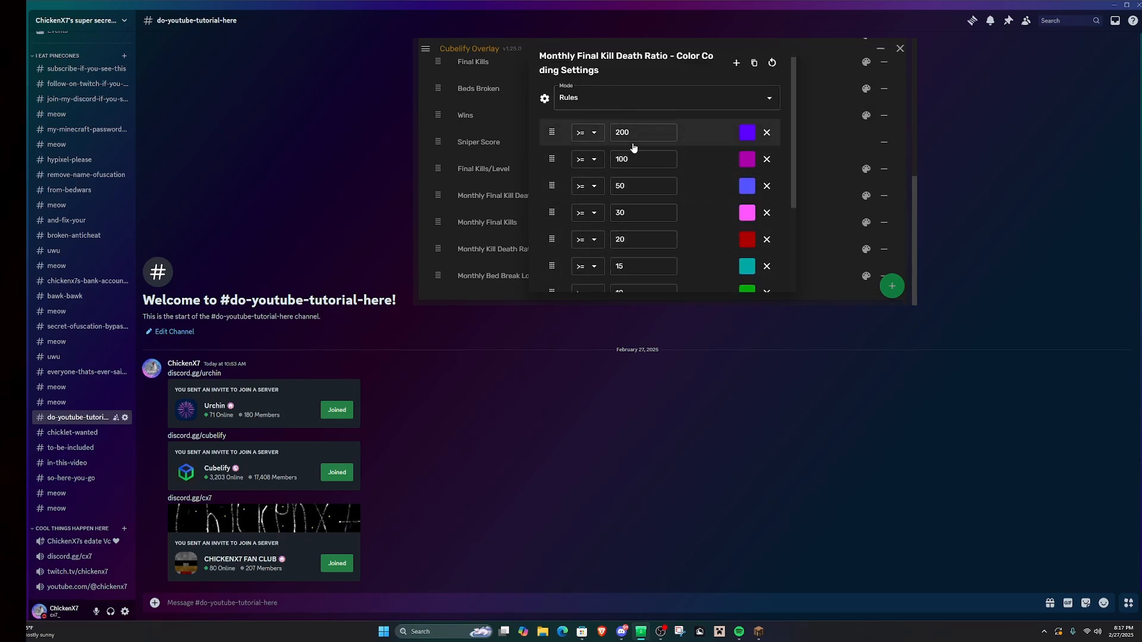
scroll(654, 181, down, 3)
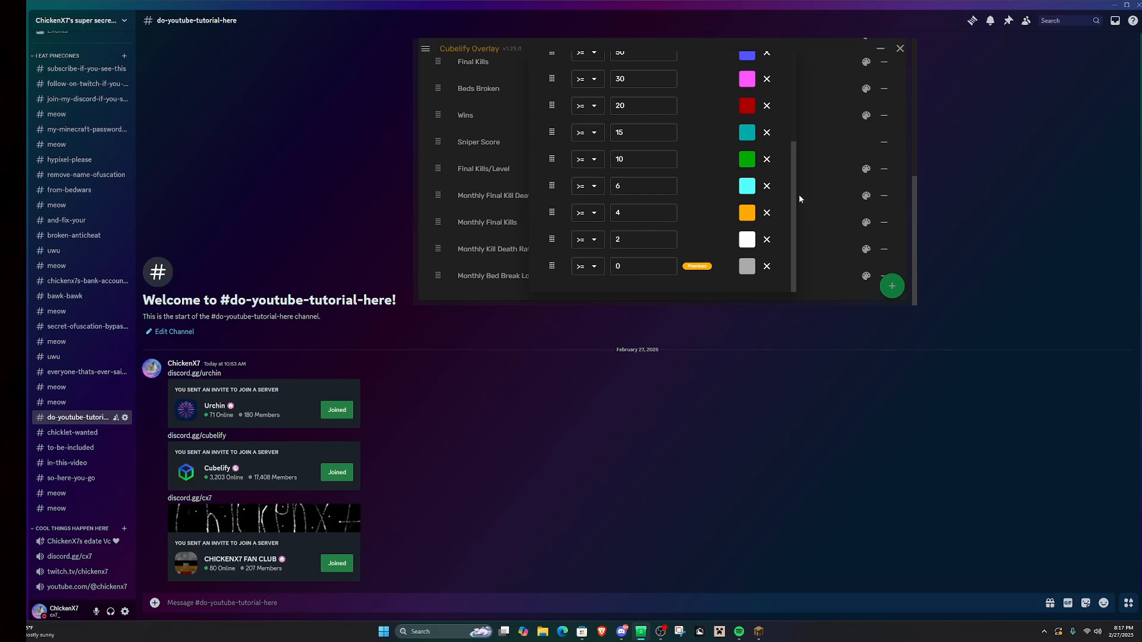
scroll(684, 183, up, 3)
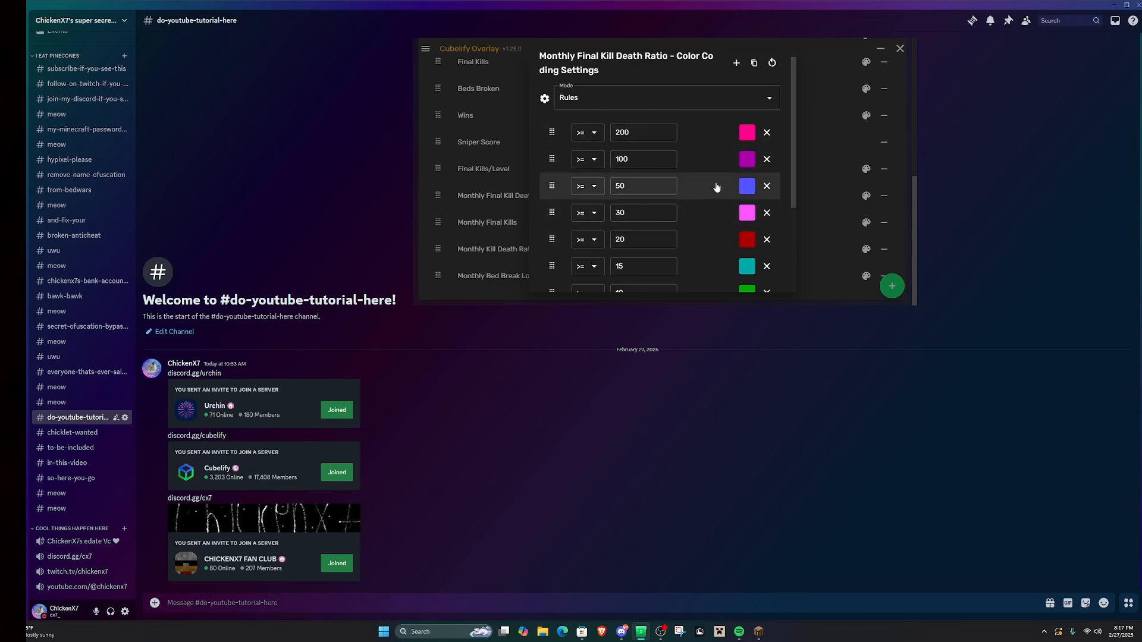
click(811, 227)
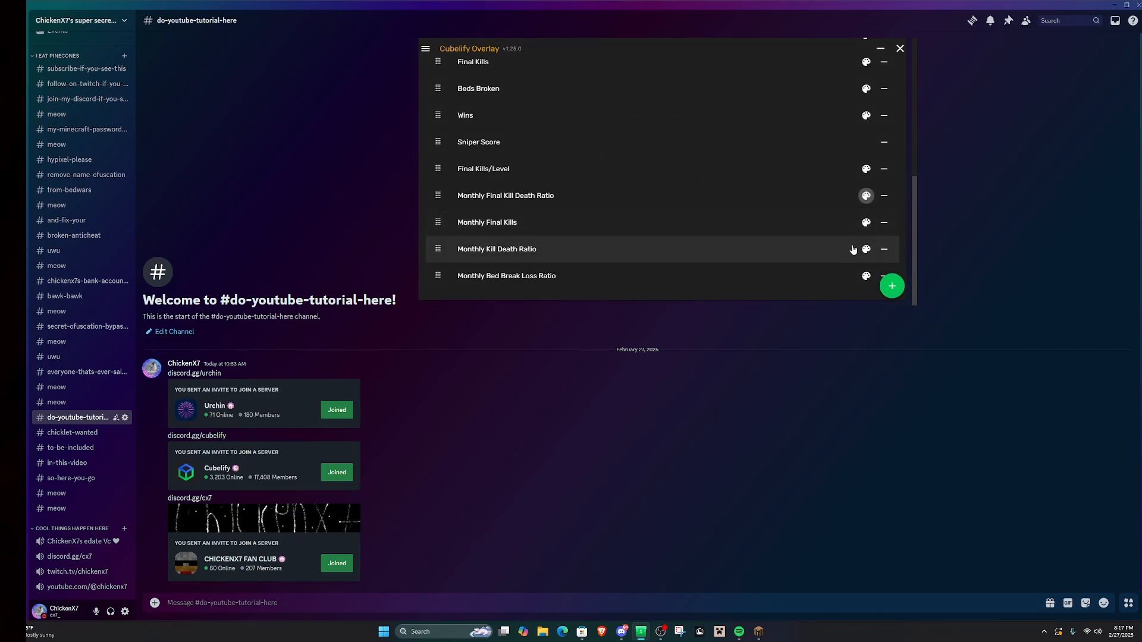
Open the Monthly Final Kills color coding settings, review the rules from 5000 down to 0 and close them
click(866, 222)
scroll(708, 180, down, 3)
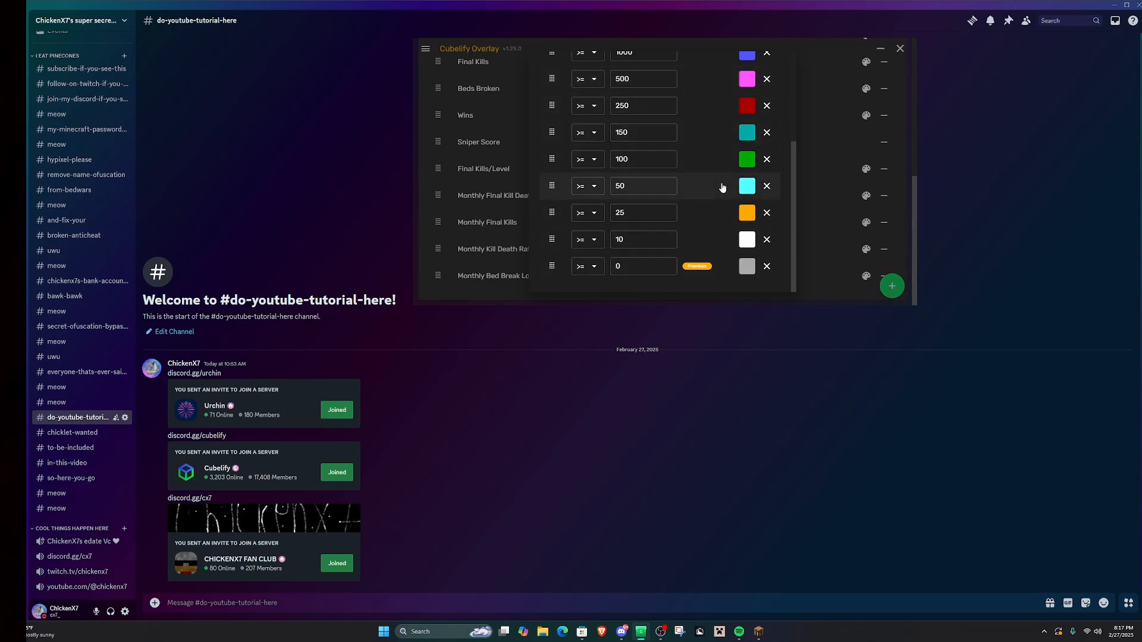
scroll(676, 155, up, 5)
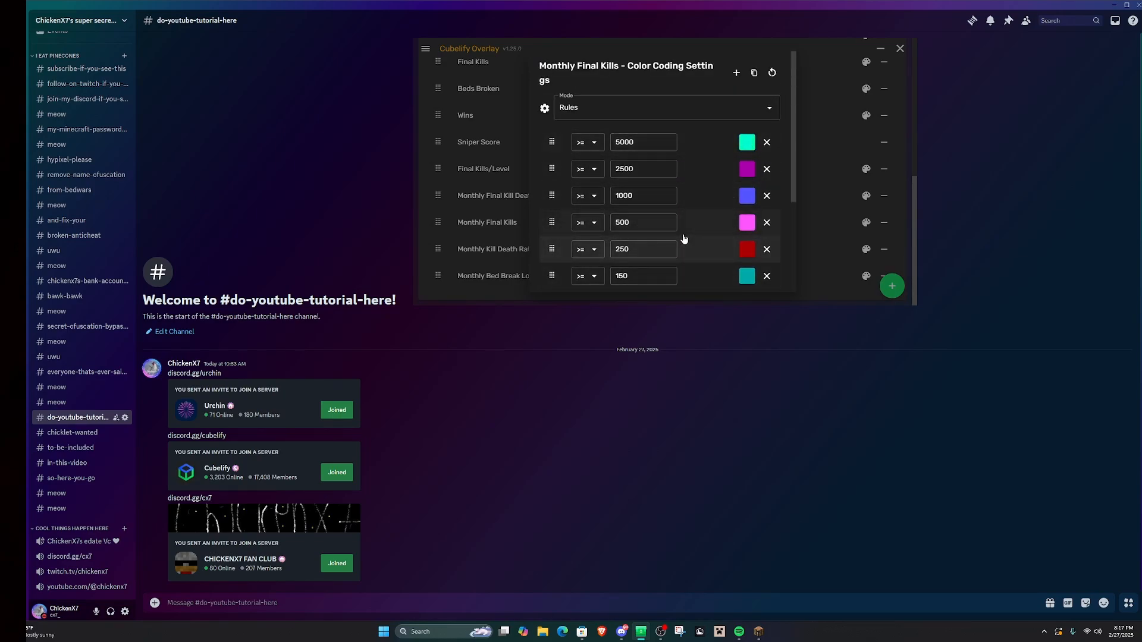
scroll(605, 268, down, 3)
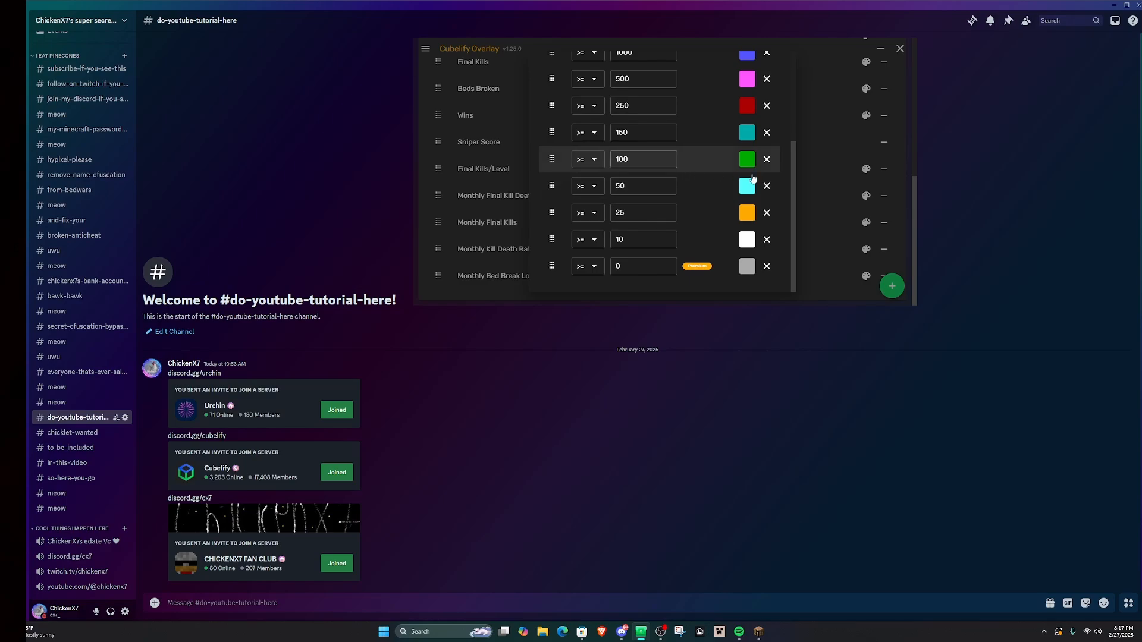
click(825, 191)
Leave the column settings to visit the Nicks page and go back to the Home page
click(426, 48)
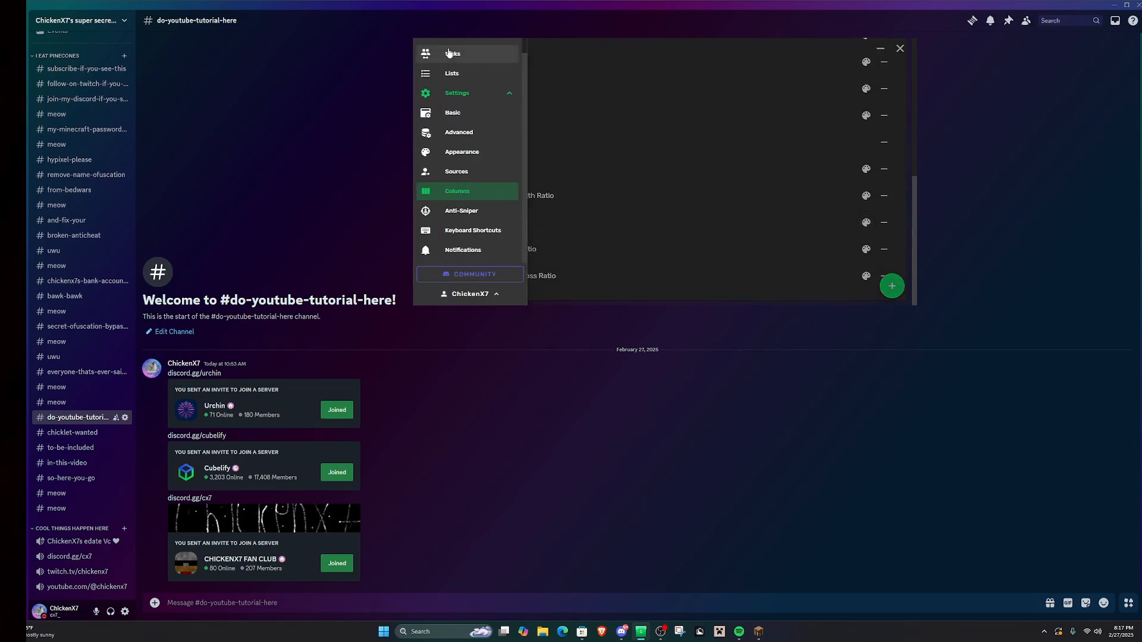
click(462, 57)
click(428, 50)
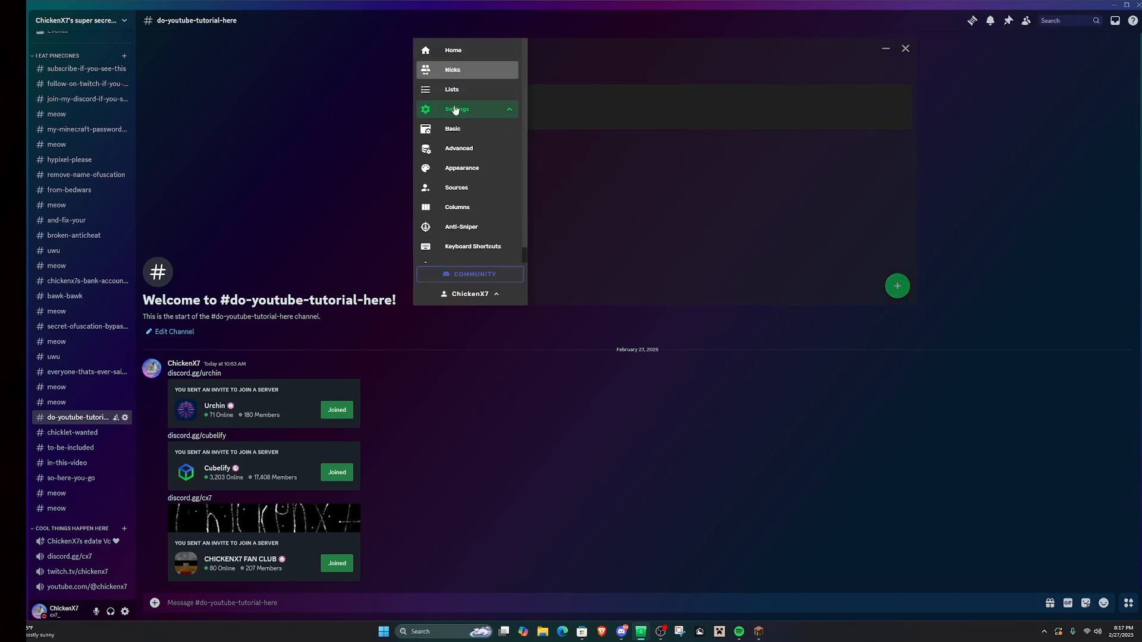
click(461, 53)
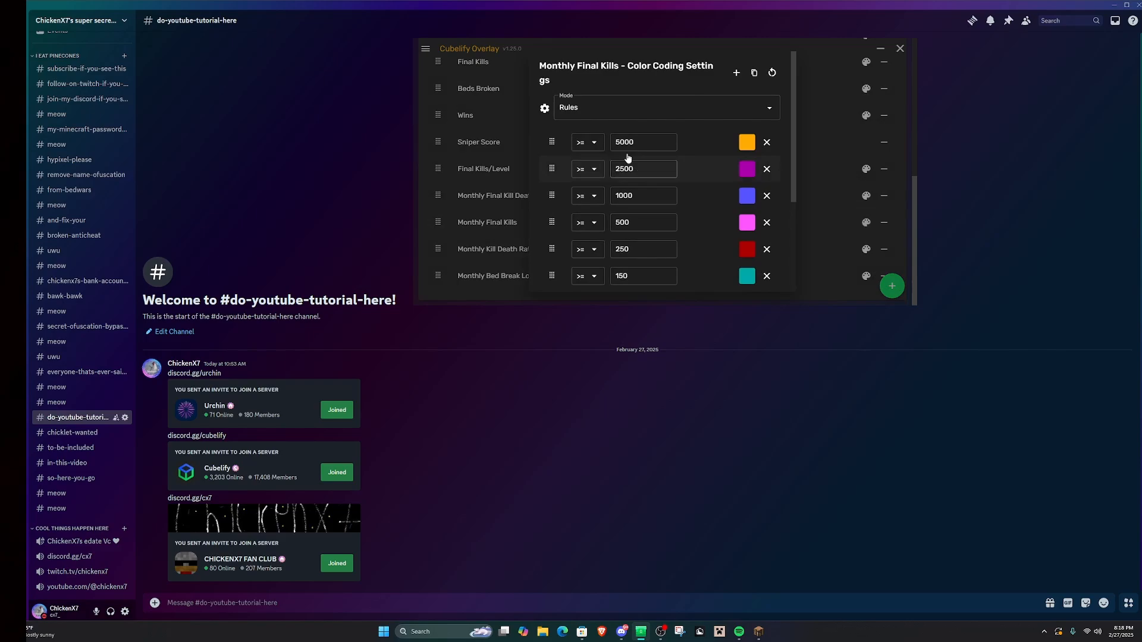
Review the Monthly Final Kills color coding rules again between 5000 and 0 and close them
scroll(654, 178, down, 3)
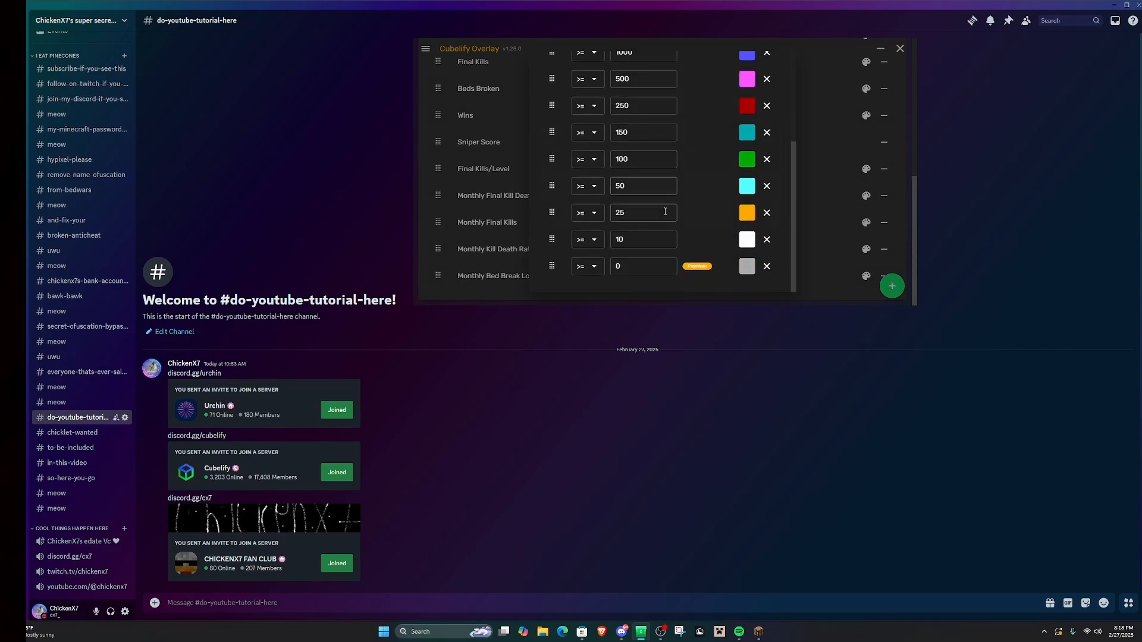
click(797, 238)
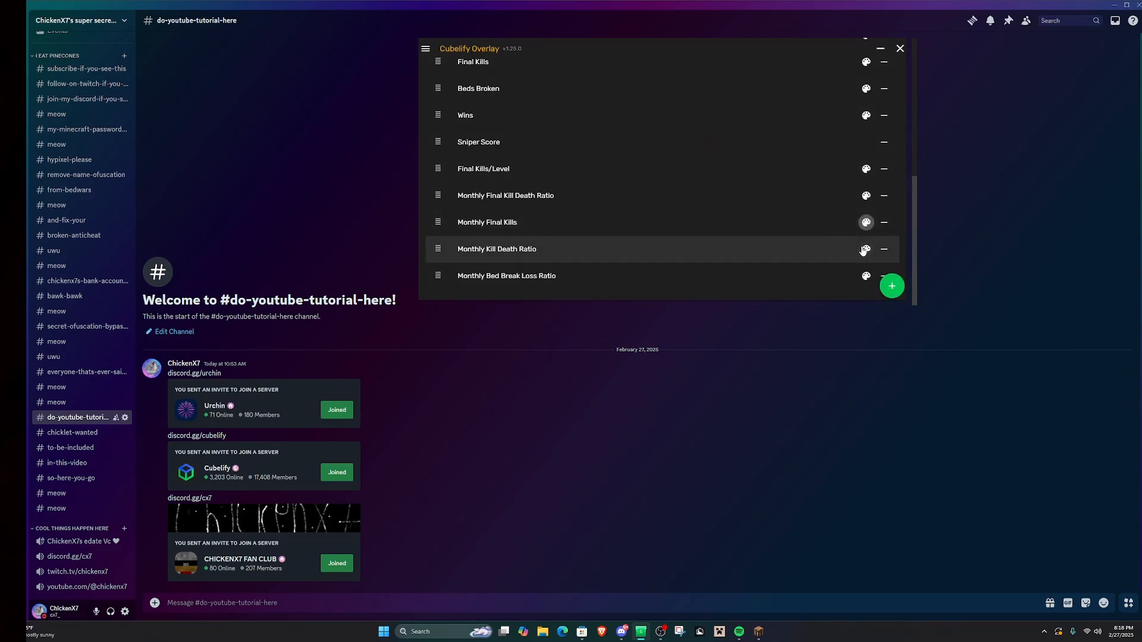
click(866, 222)
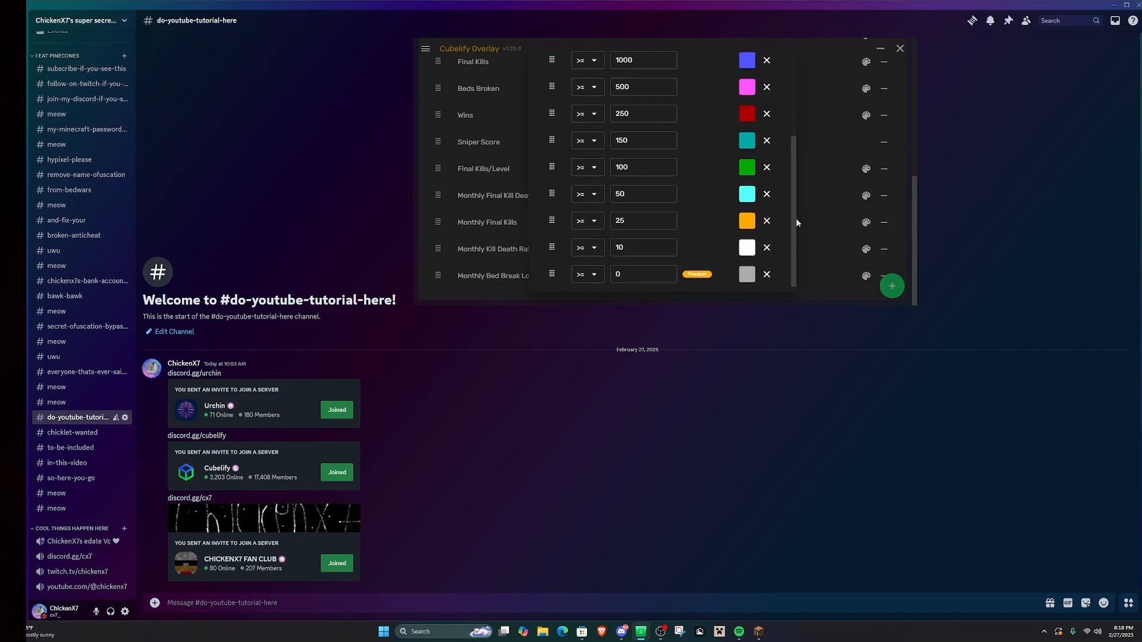
scroll(795, 223, up, 2)
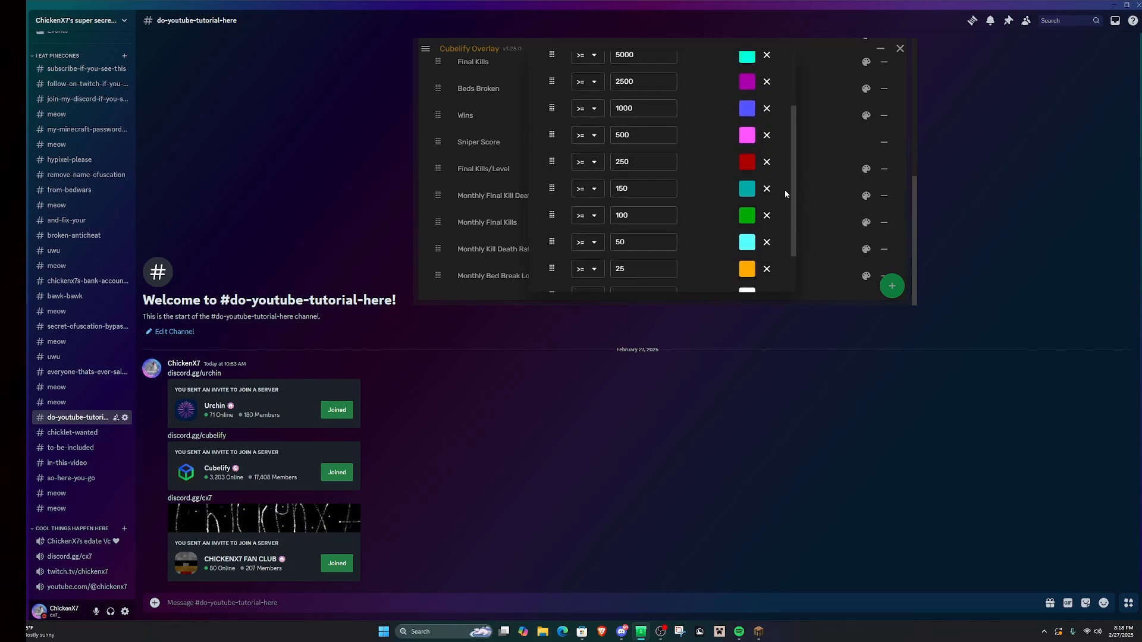
click(833, 236)
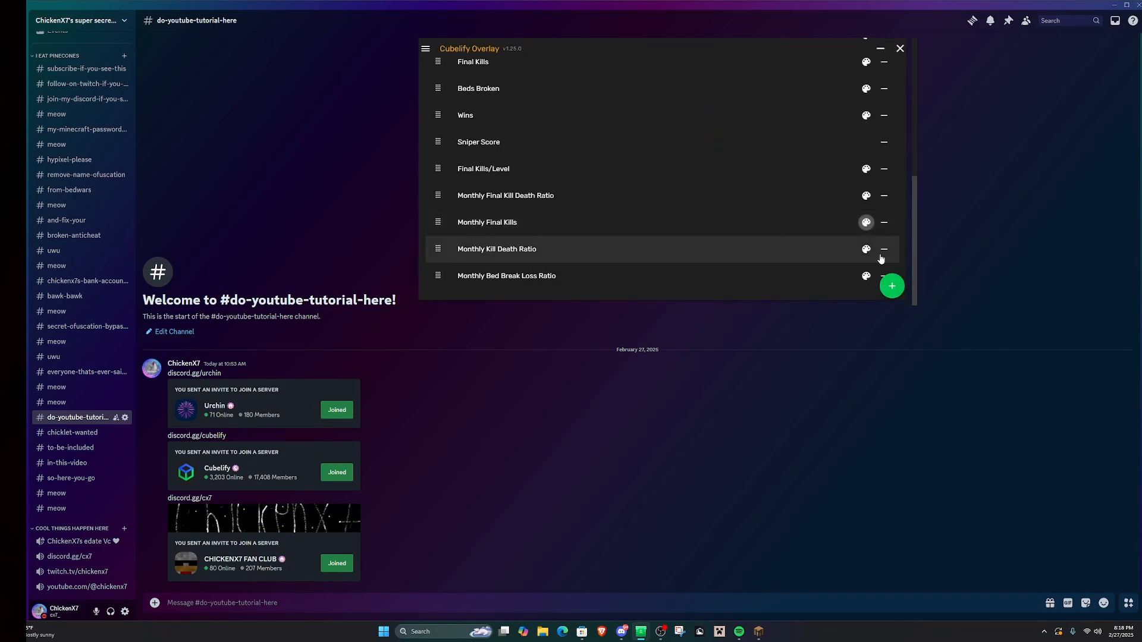
Open the Monthly Kill Death Ratio color coding settings, review the rules from 4 down to 0 and close them
click(866, 249)
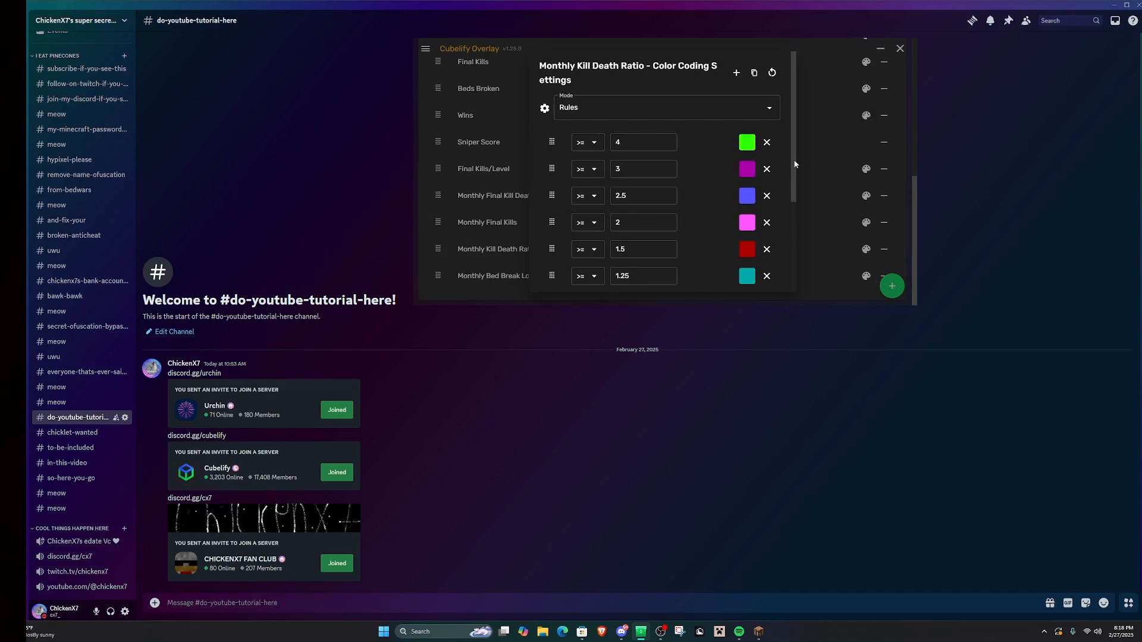
drag(795, 164, 785, 238)
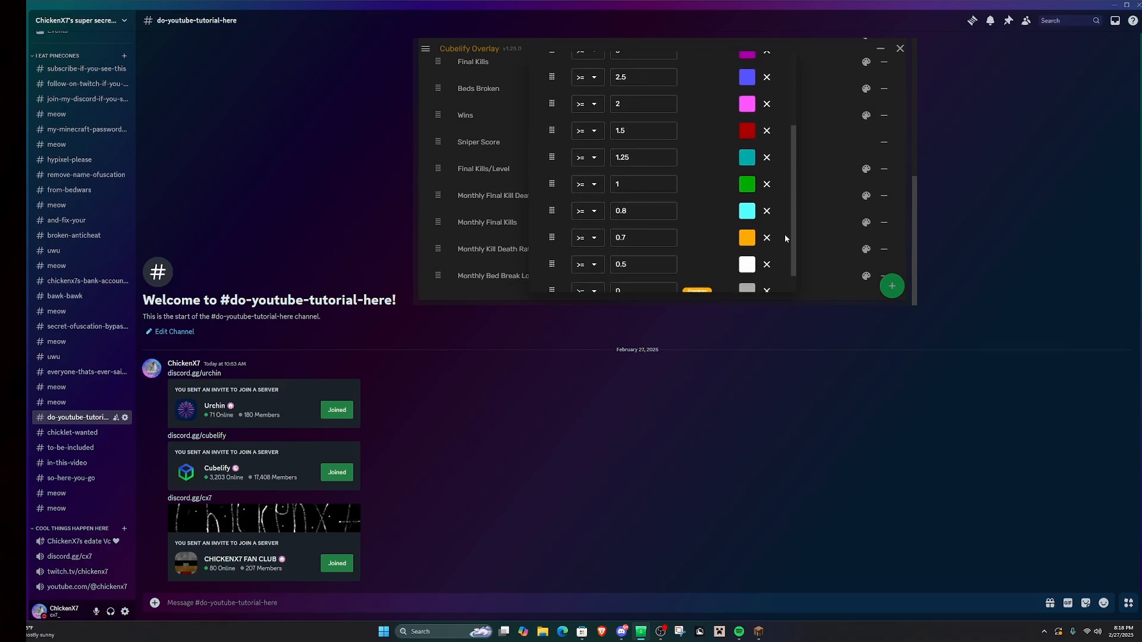
scroll(786, 237, up, 2)
click(821, 221)
scroll(825, 227, up, 5)
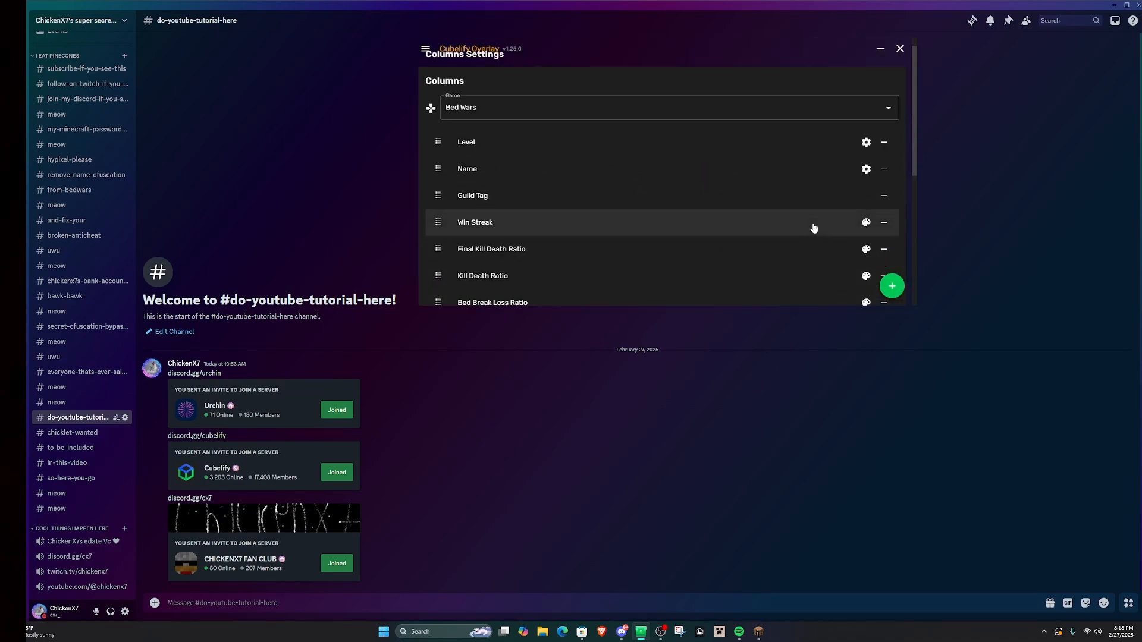
scroll(761, 252, down, 5)
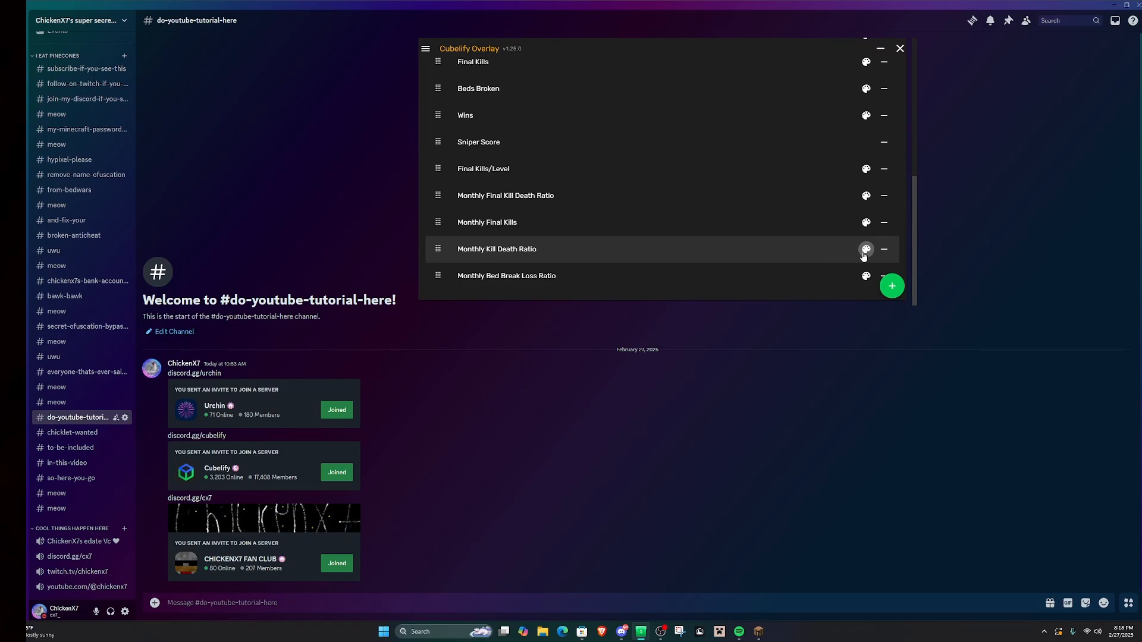
Reopen the Monthly Kill Death Ratio color coding settings, recheck the upper rules from 4 to 0.8 and close them
click(866, 250)
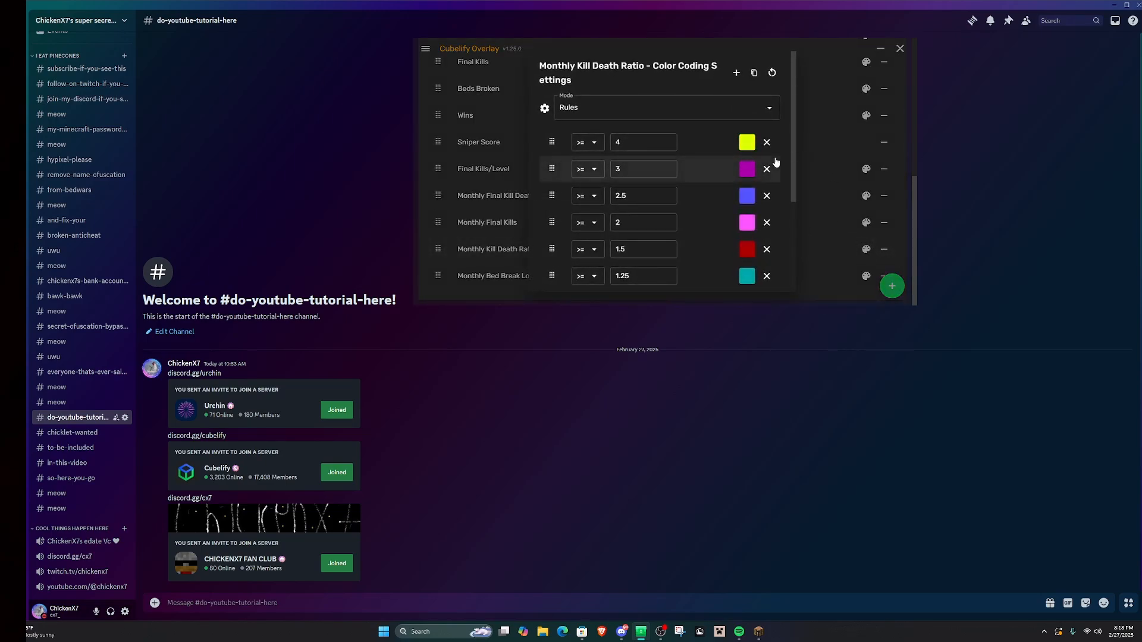
scroll(794, 172, down, 2)
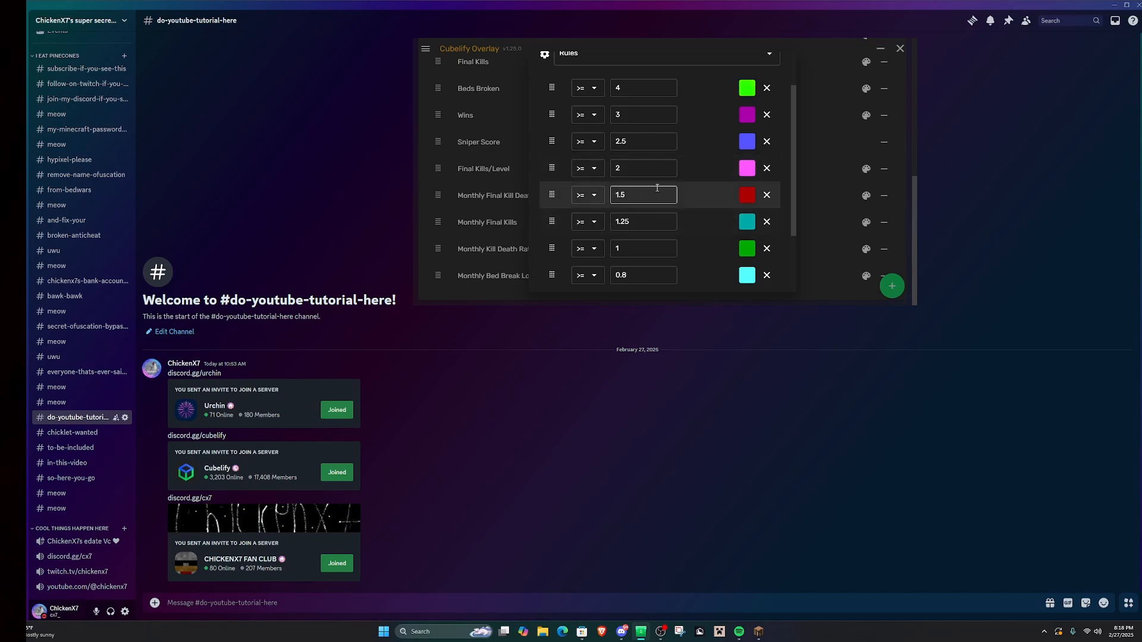
click(824, 238)
Open the Monthly Bed Break Loss Ratio color coding settings, review the rules from 52.5 down to 0 and close them
click(866, 276)
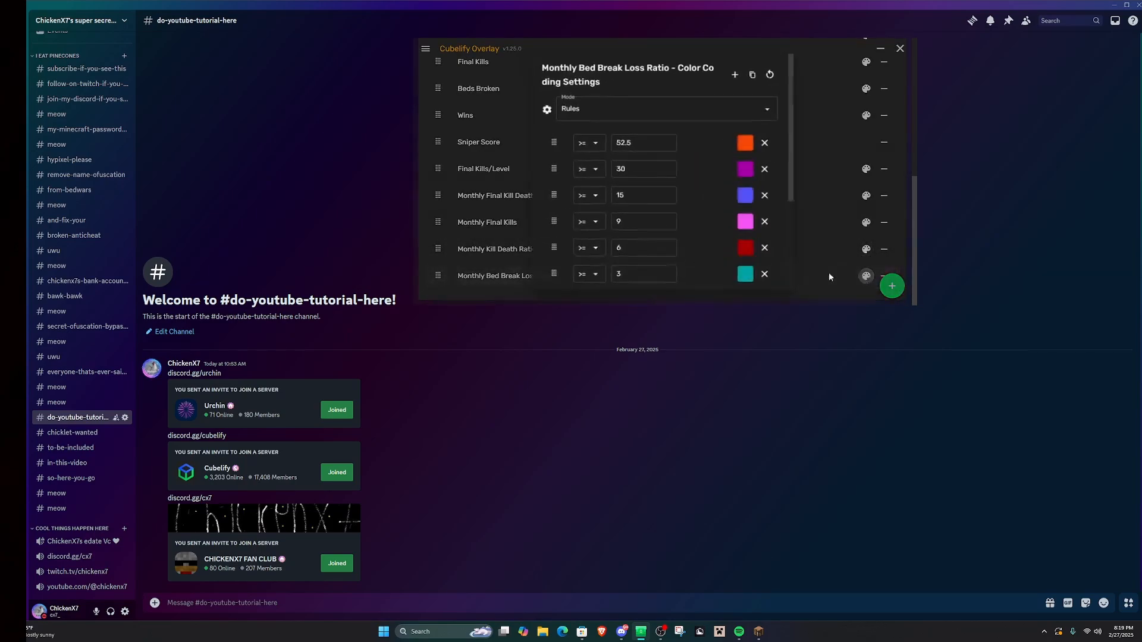
scroll(704, 214, down, 3)
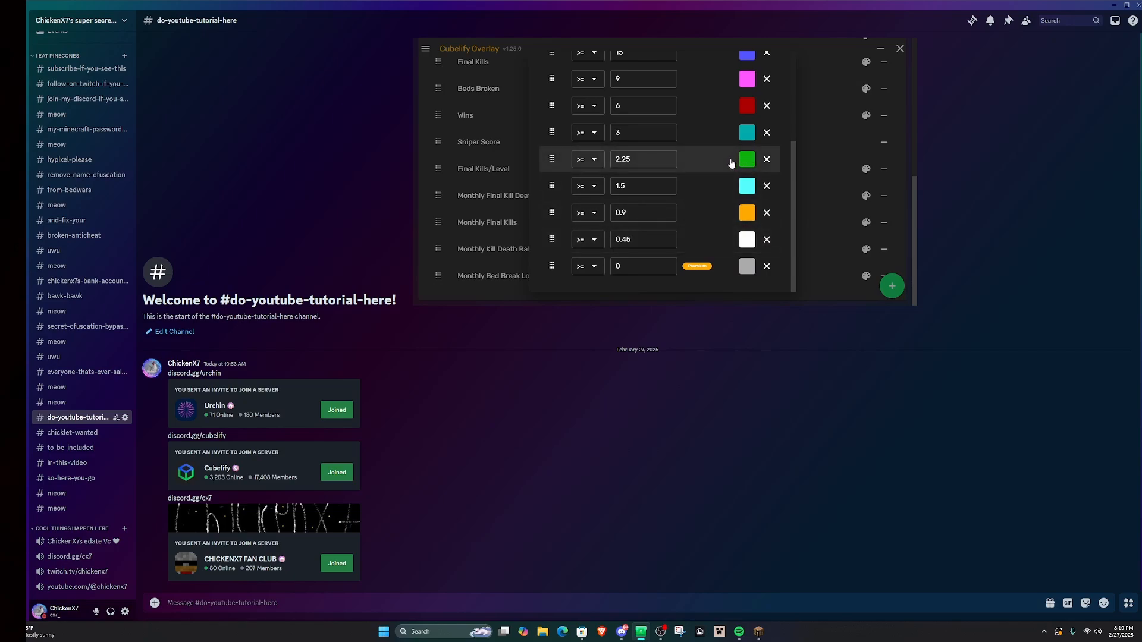
scroll(710, 169, up, 3)
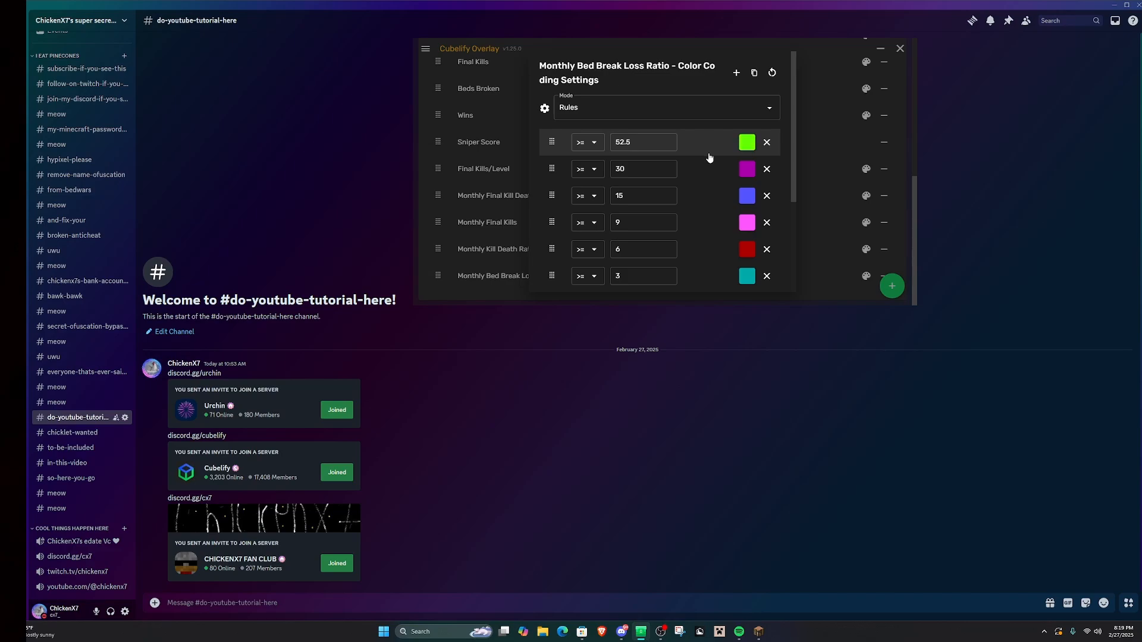
click(819, 188)
Open the overall Bed Break Loss Ratio color coding settings for comparison, check the rules from 35 down to 0 and close them
scroll(821, 196, up, 8)
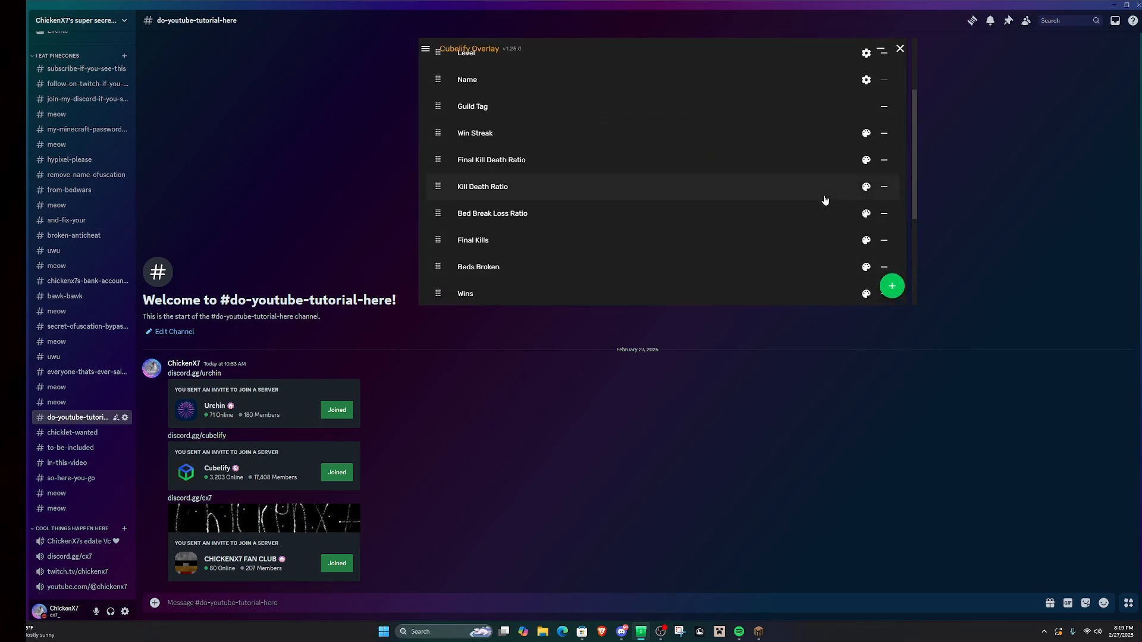
scroll(845, 262, down, 1)
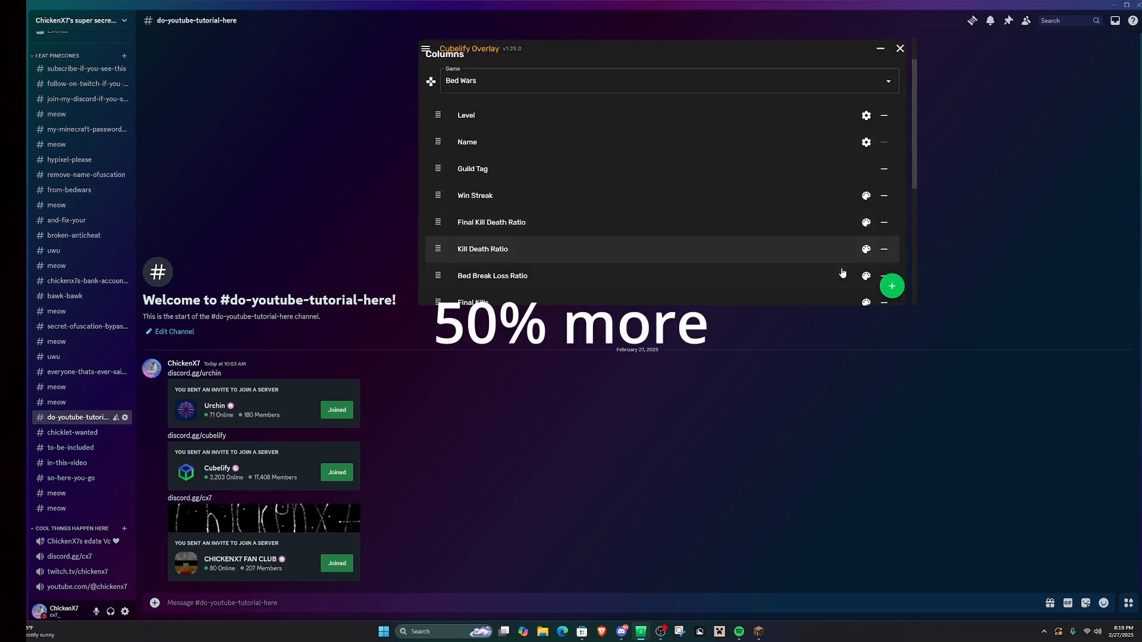
click(860, 276)
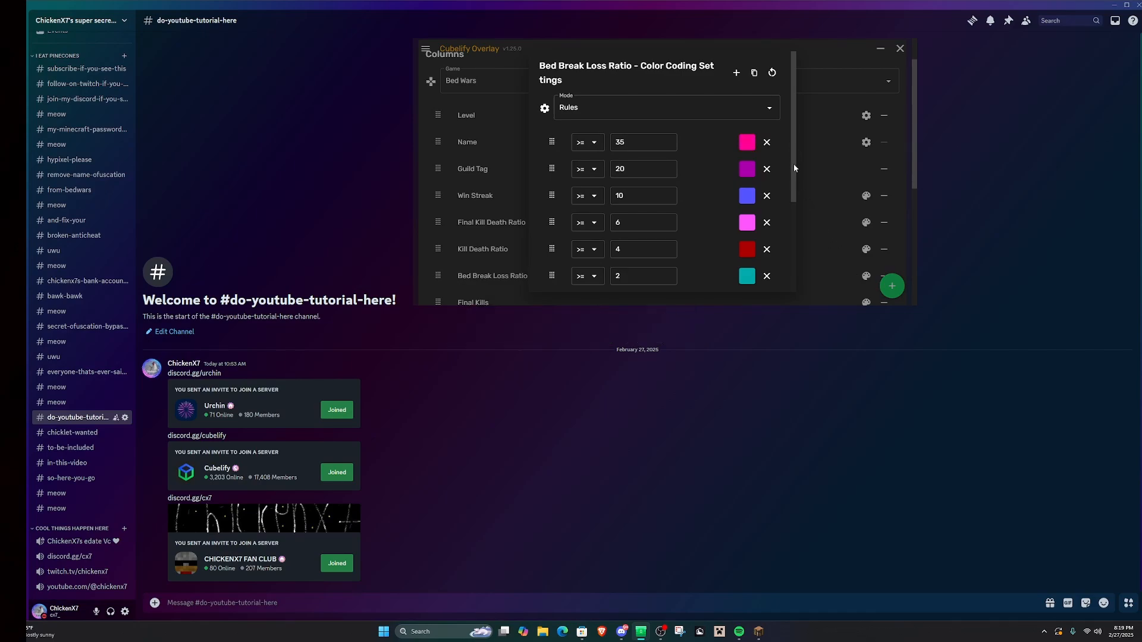
scroll(785, 166, down, 3)
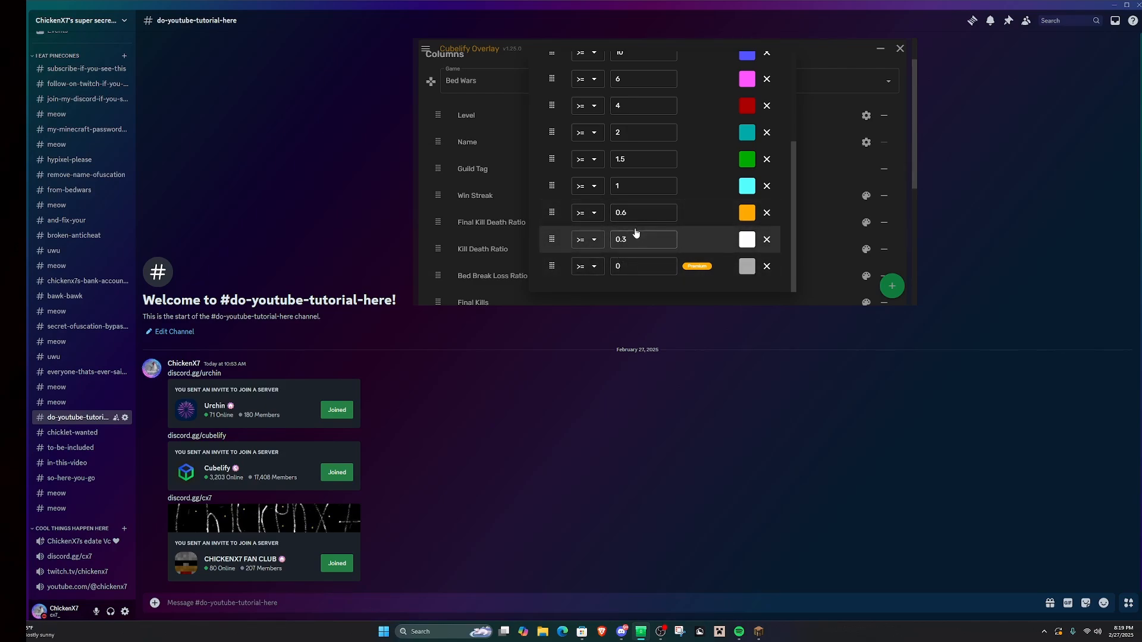
click(827, 234)
Reopen the Monthly Bed Break Loss Ratio color coding settings, compare the rules between 52.5 and 0, and close them
scroll(859, 255, down, 1)
scroll(859, 254, down, 3)
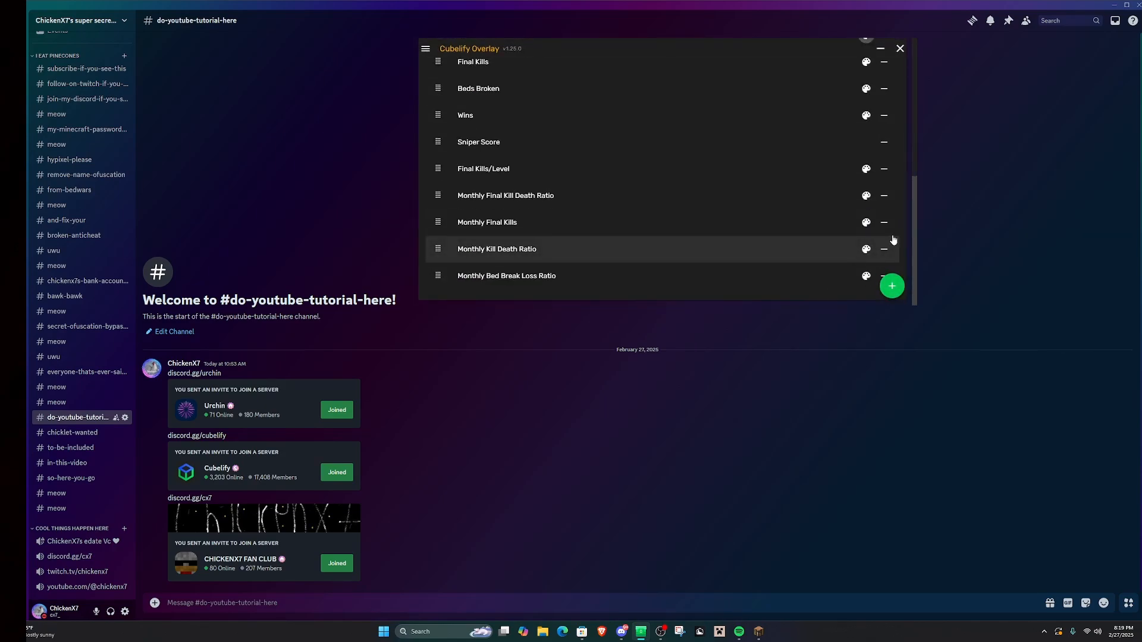
click(866, 276)
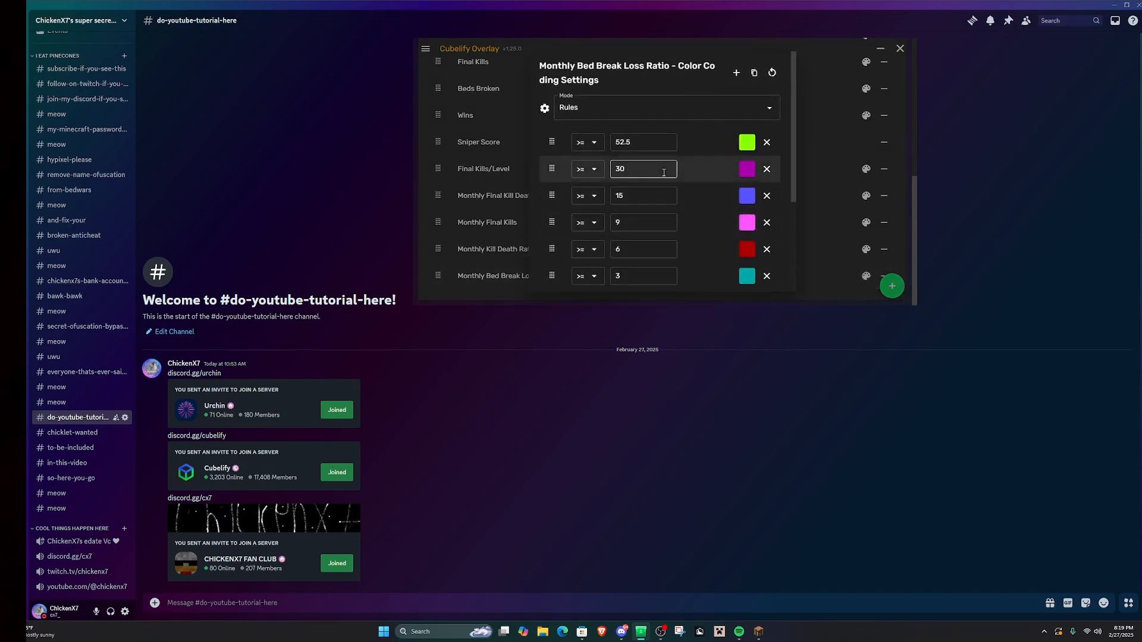
scroll(700, 207, down, 4)
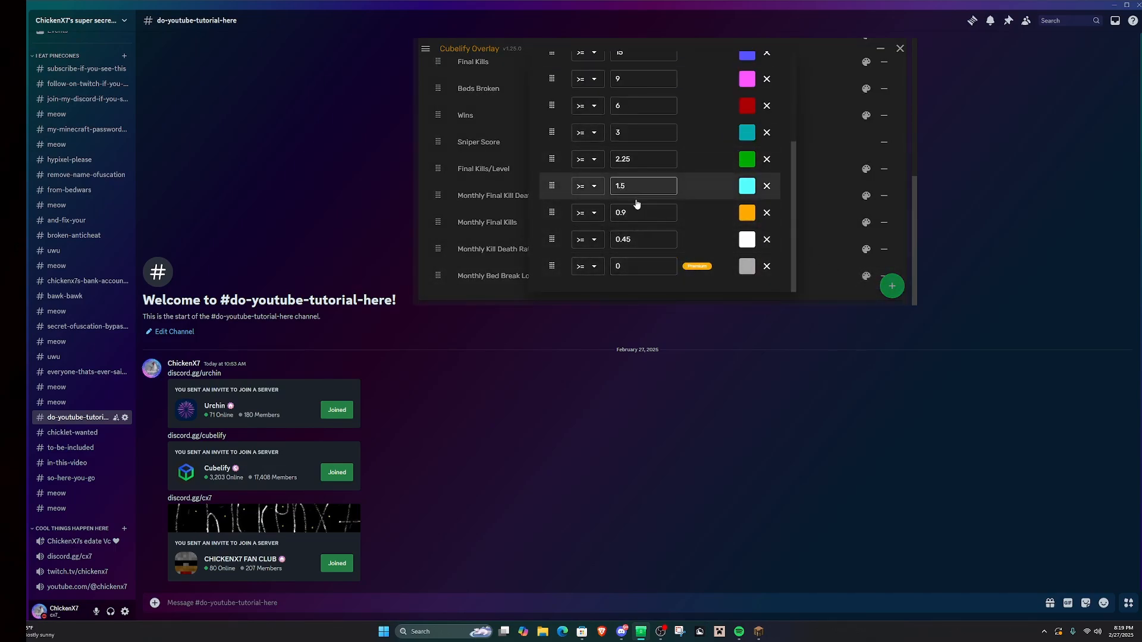
scroll(648, 212, up, 5)
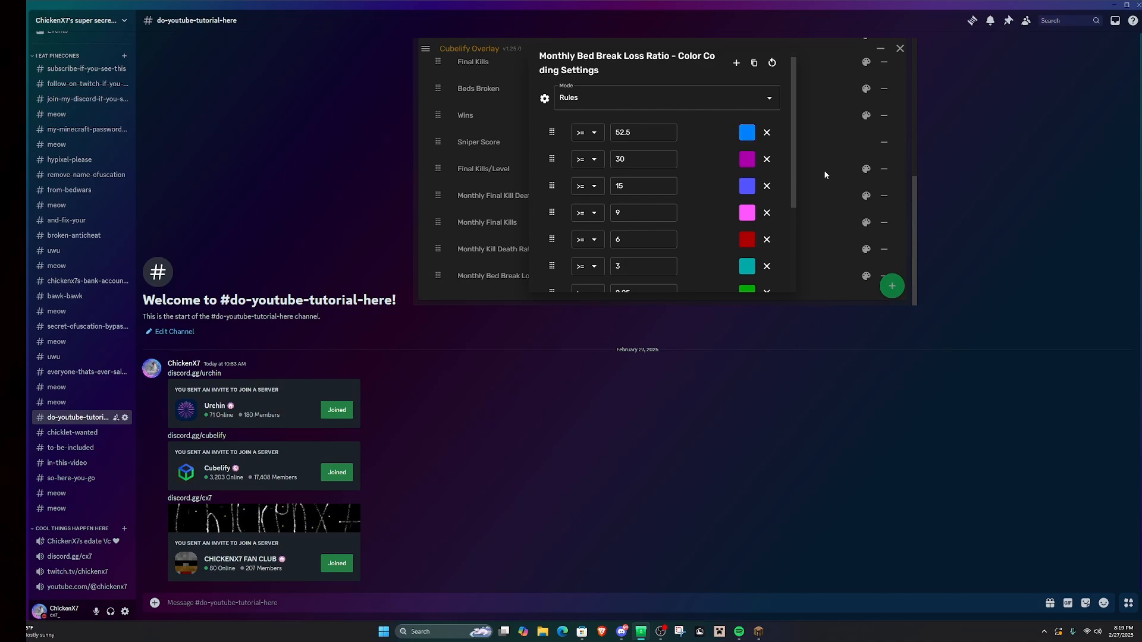
click(854, 268)
scroll(787, 194, down, 3)
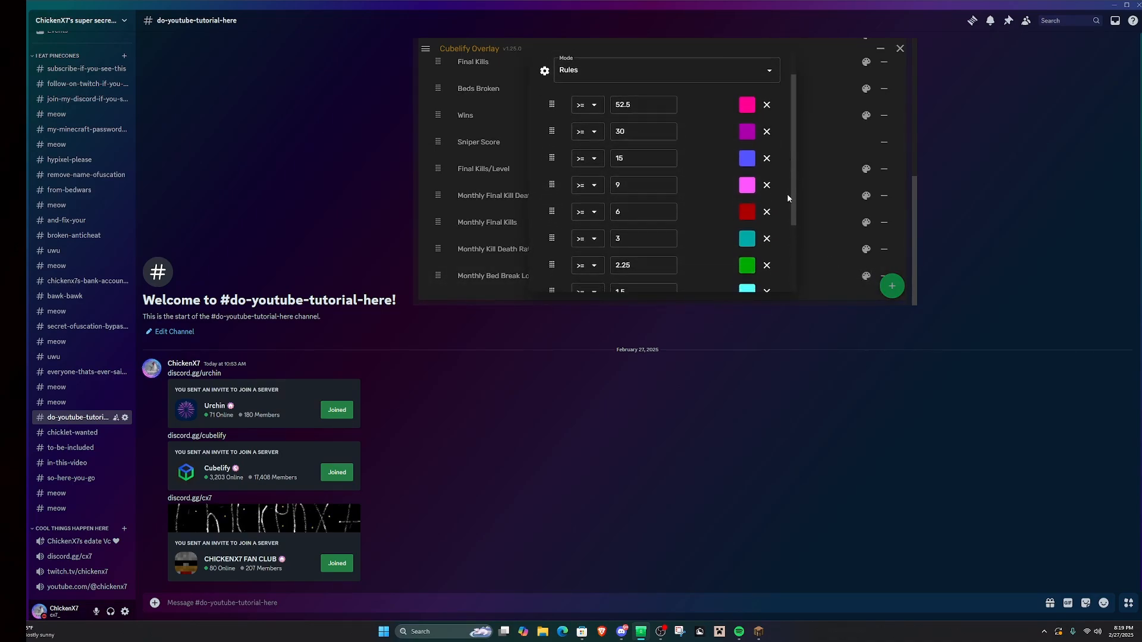
drag(787, 213, 785, 264)
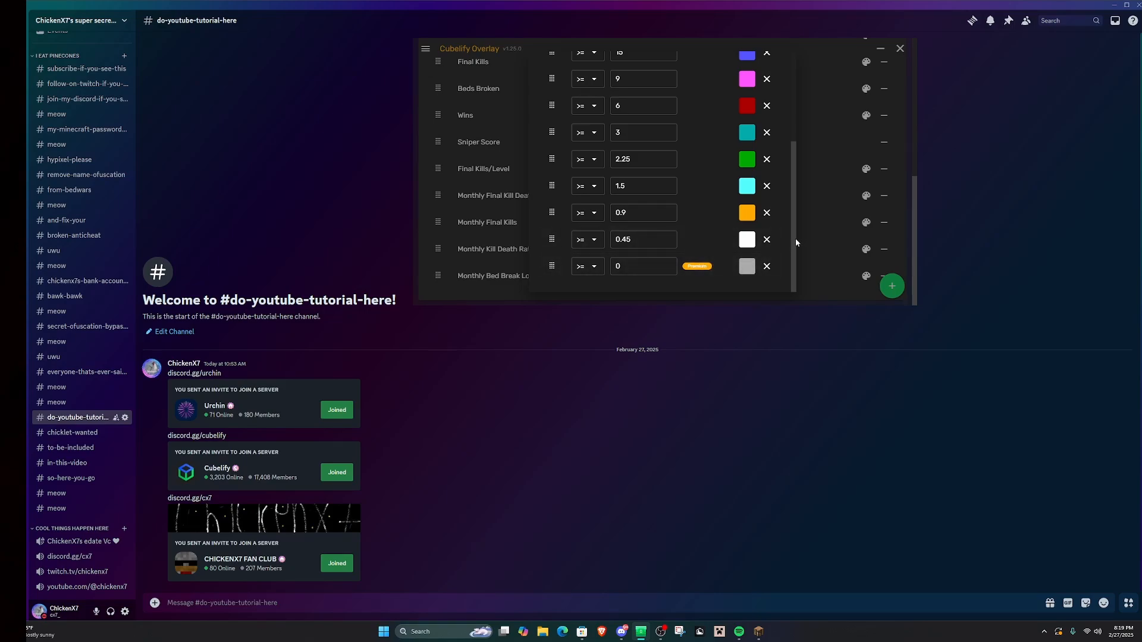
mouse_move(795, 238)
mouse_down()
mouse_move(792, 137)
mouse_move(778, 245)
mouse_up()
drag(793, 221, 744, 154)
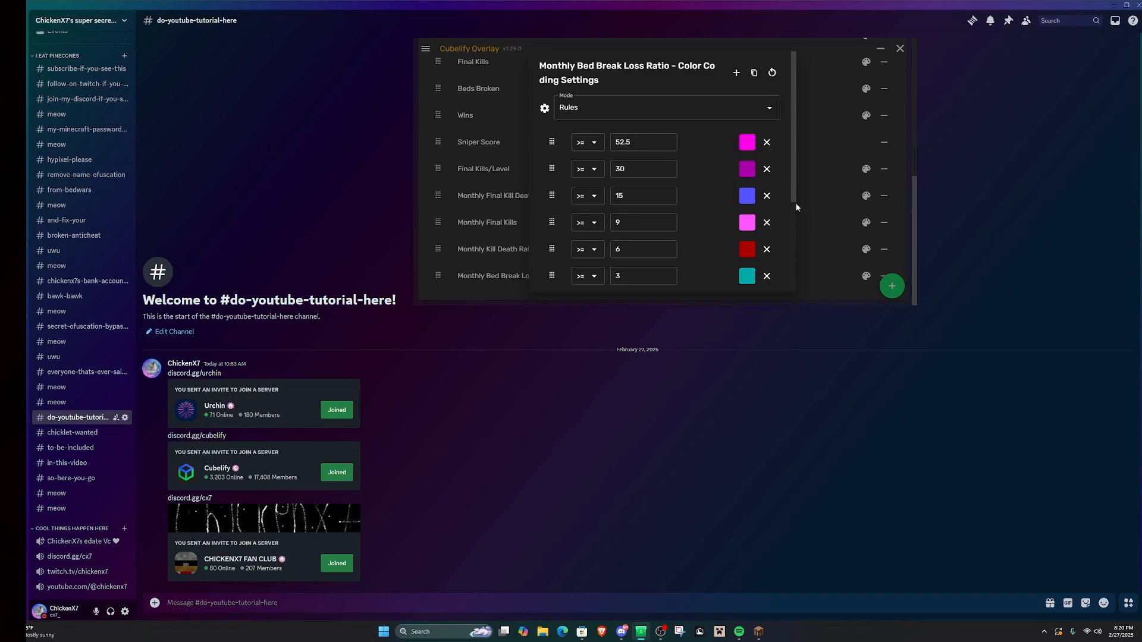
drag(795, 202, 784, 305)
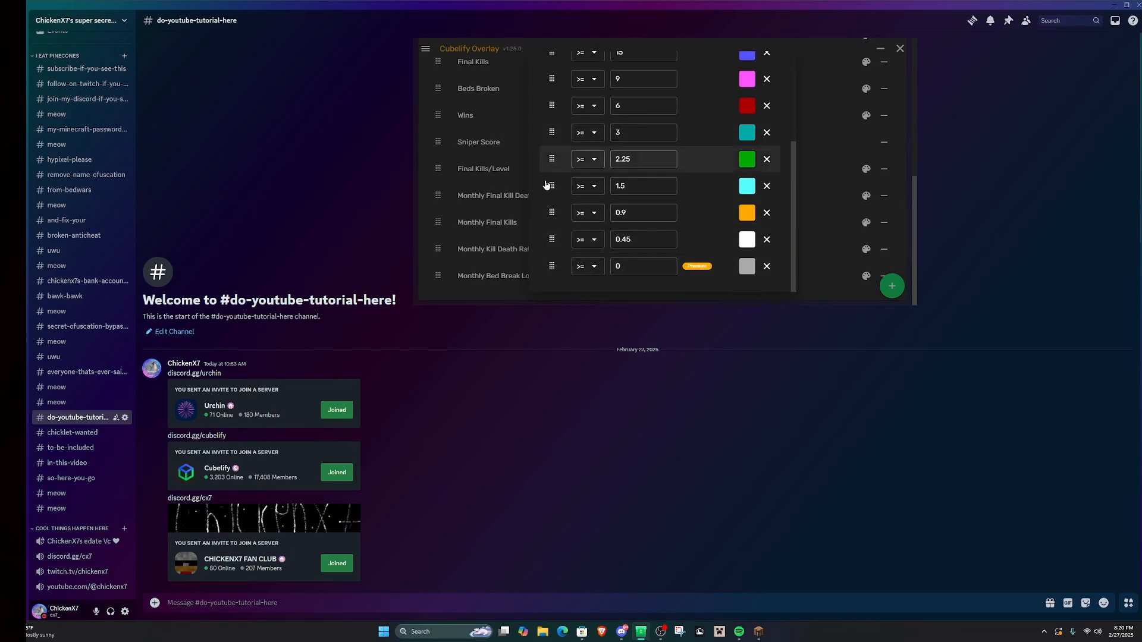
key(Escape)
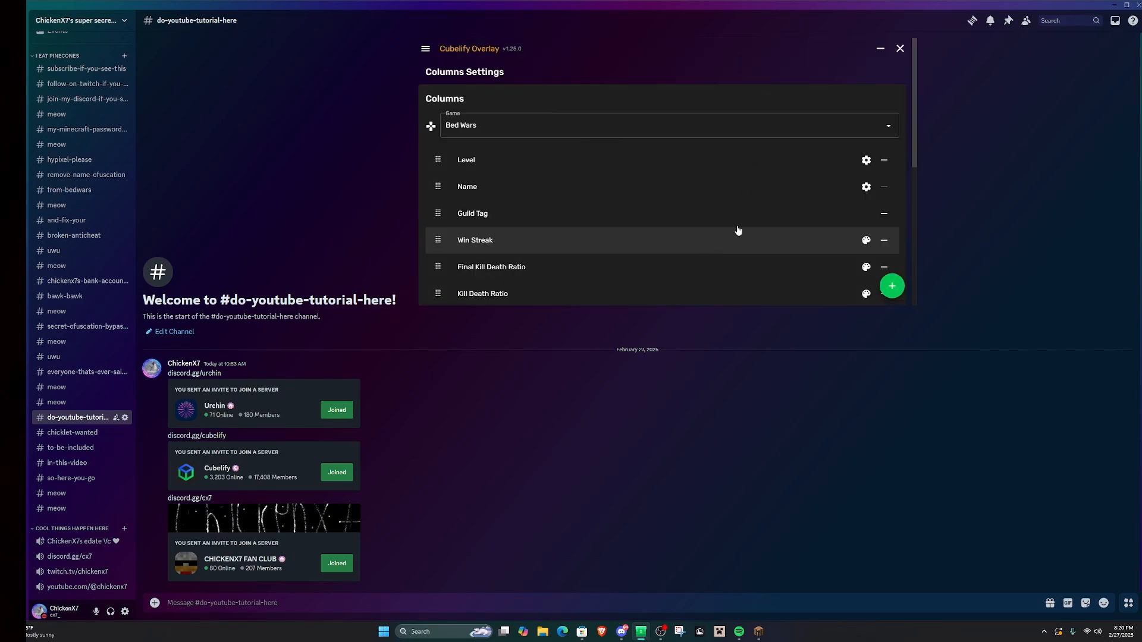
Browse the Bed Wars columns available for adding, from Nick down to the monthly stats, anti-sniper tags and Seraph ping
scroll(739, 231, down, 6)
scroll(625, 199, down, 1)
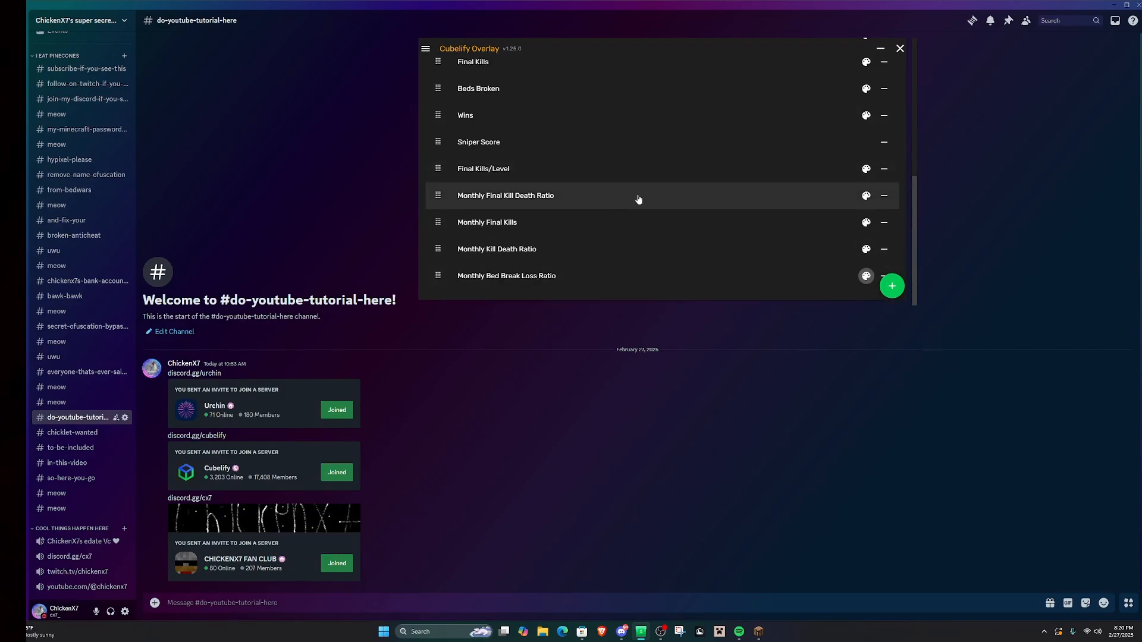
click(892, 286)
click(693, 248)
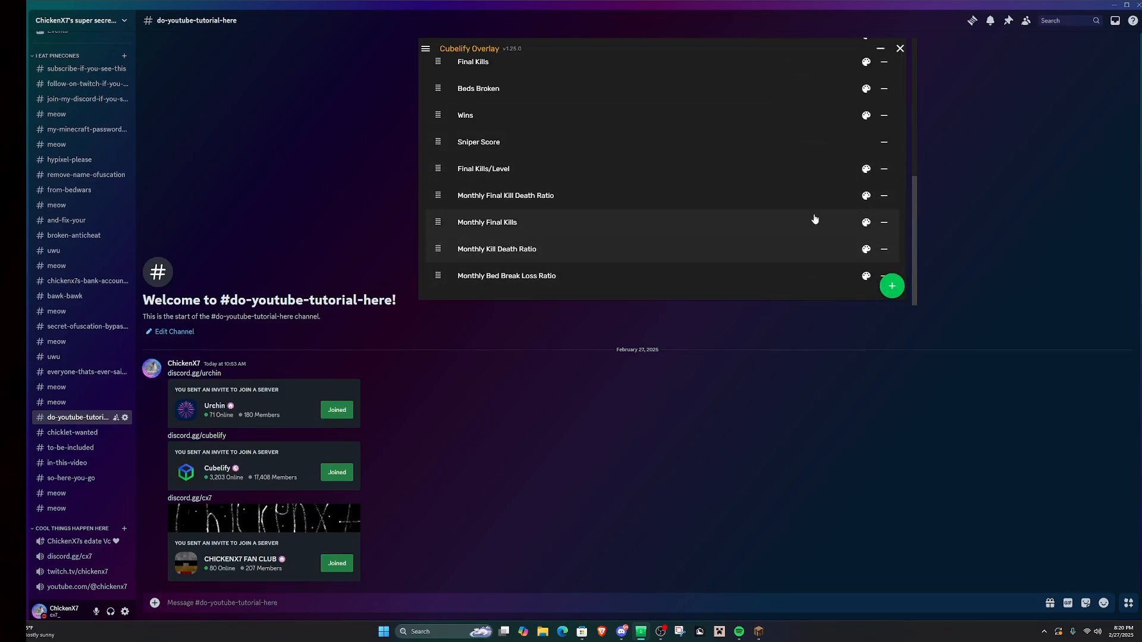
click(891, 287)
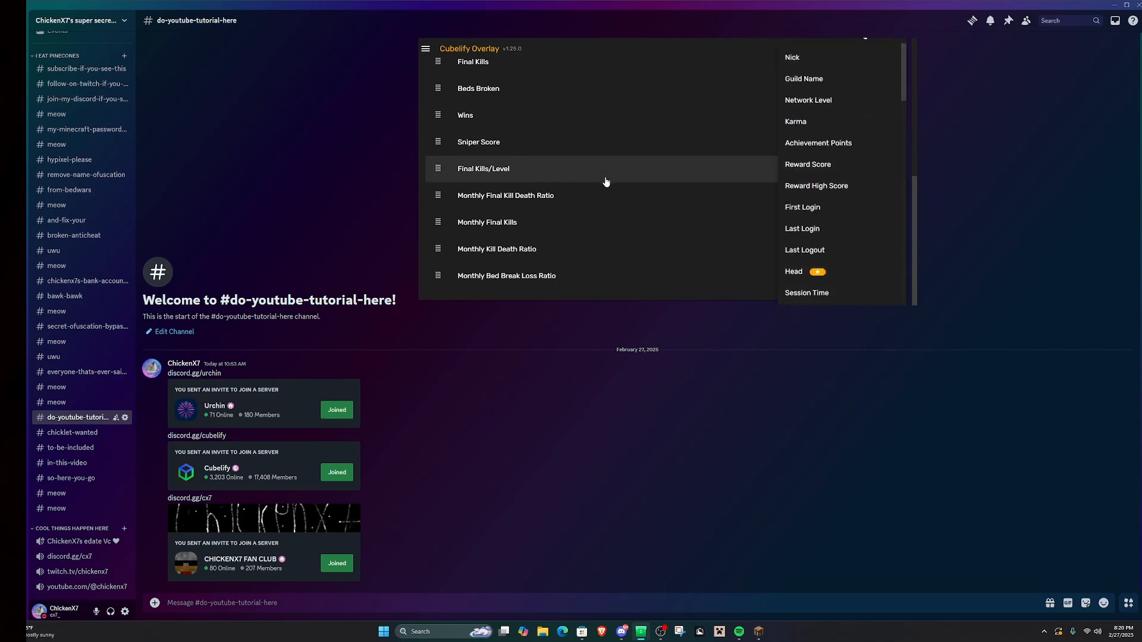
drag(910, 83, 899, 280)
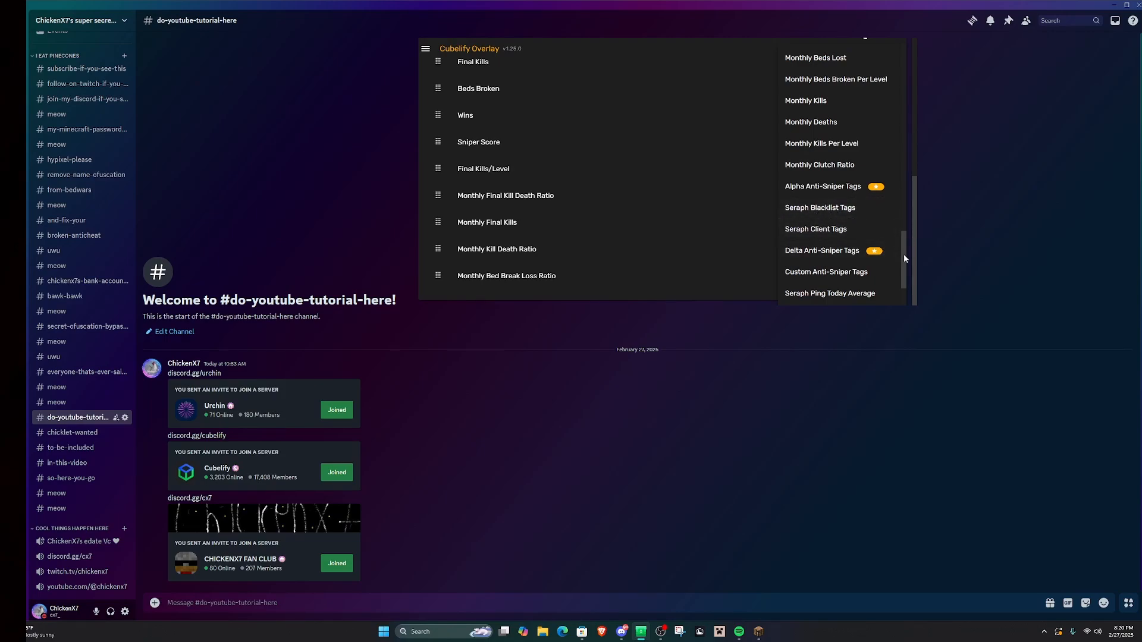
drag(904, 254, 901, 278)
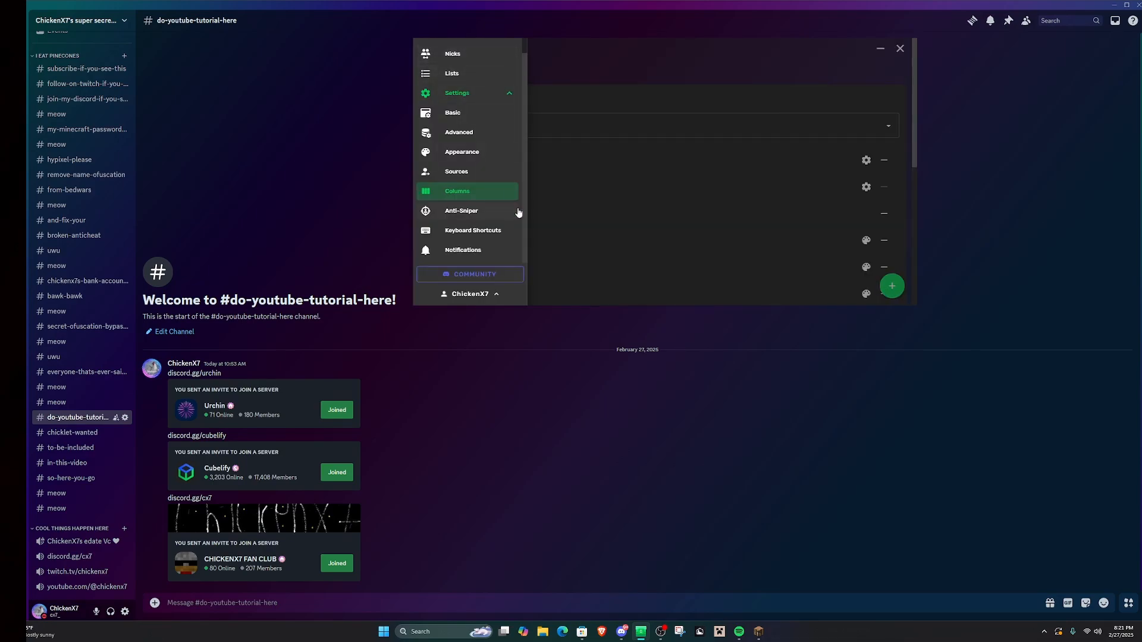
Go from the Columns settings to the Home page and check the First Login column in the player table
click(604, 245)
click(424, 50)
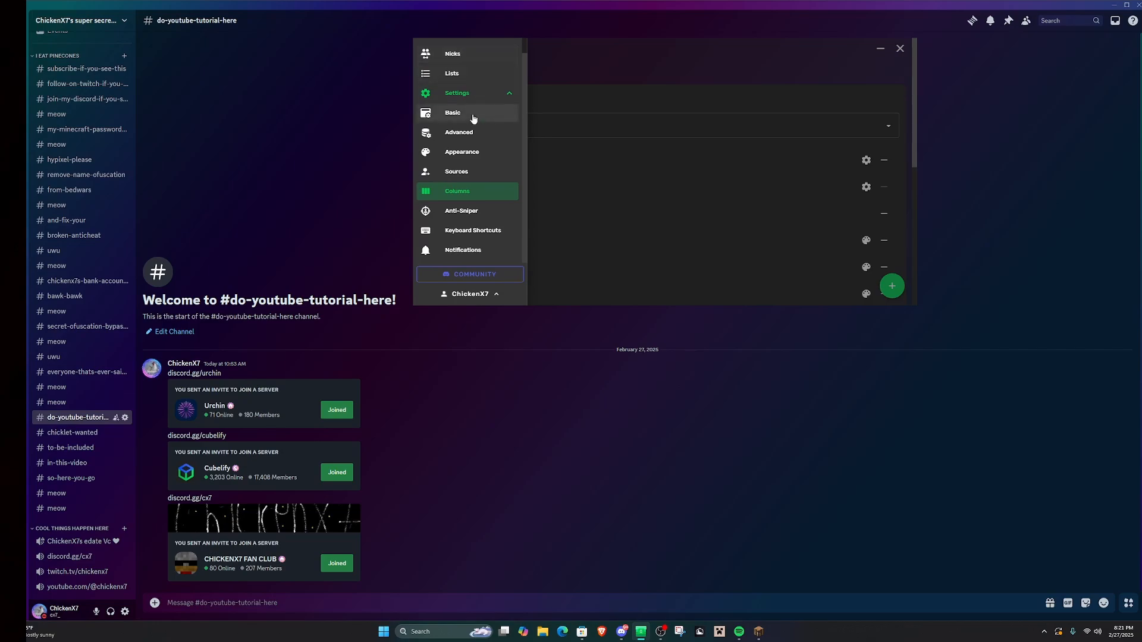
click(467, 52)
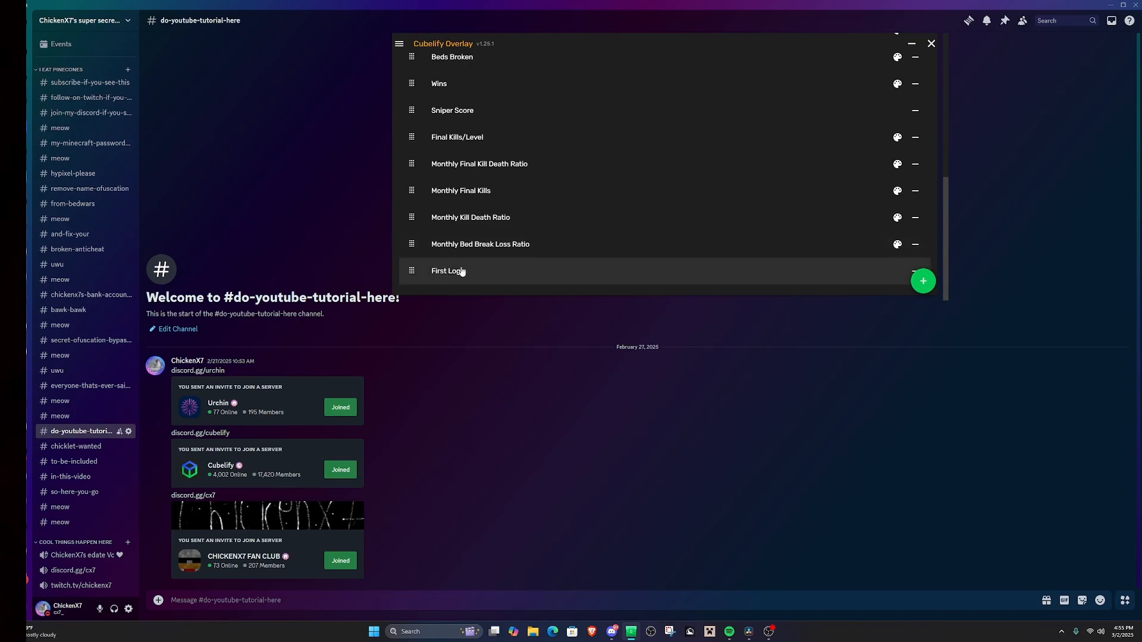
scroll(460, 272, up, 10)
click(399, 44)
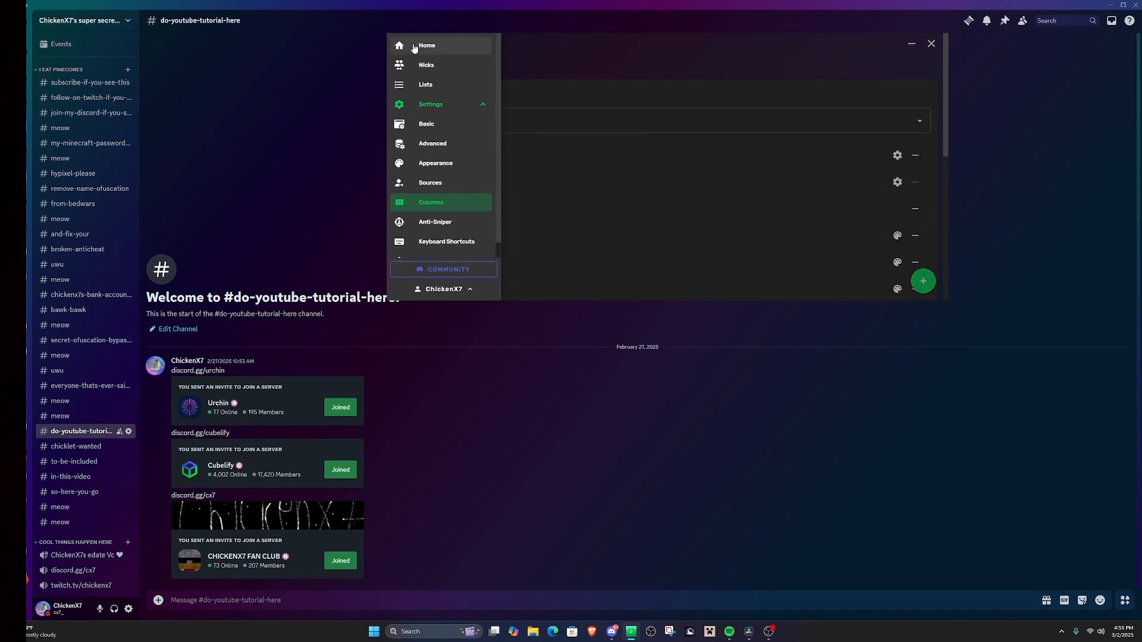
click(429, 48)
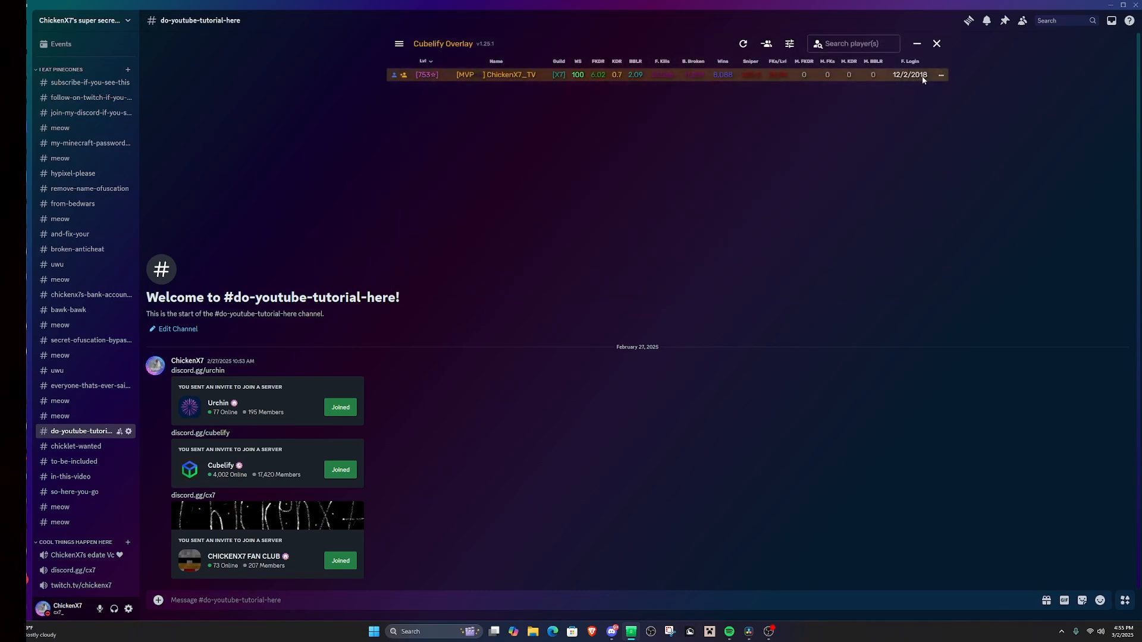